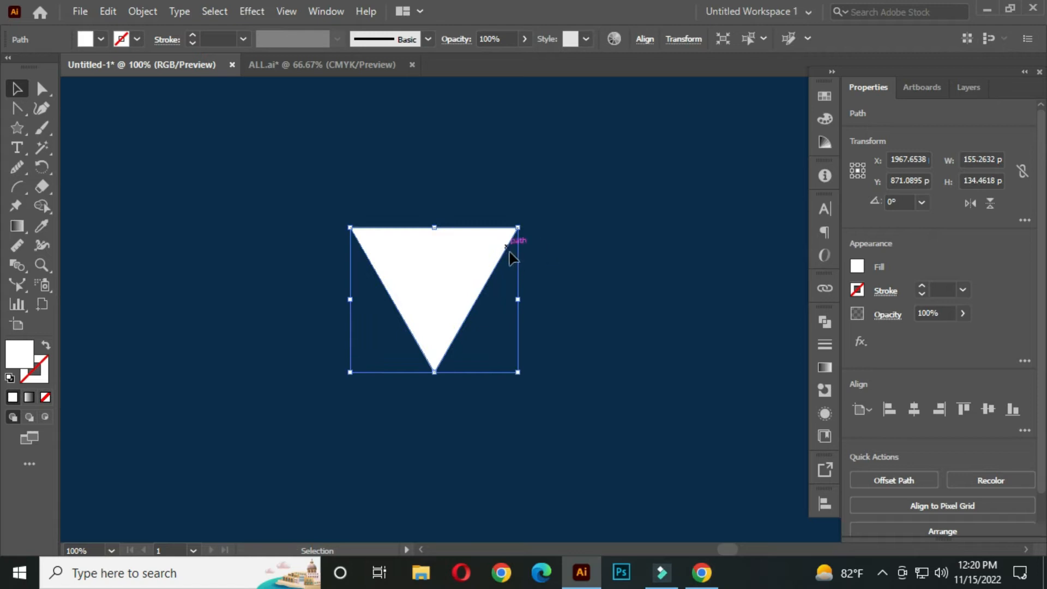
Duplicate the white downward-pointing triangle in place and rotate the copy 180° so it points upward over the original.
{"action": "left_click", "coordinate": [561, 254]}
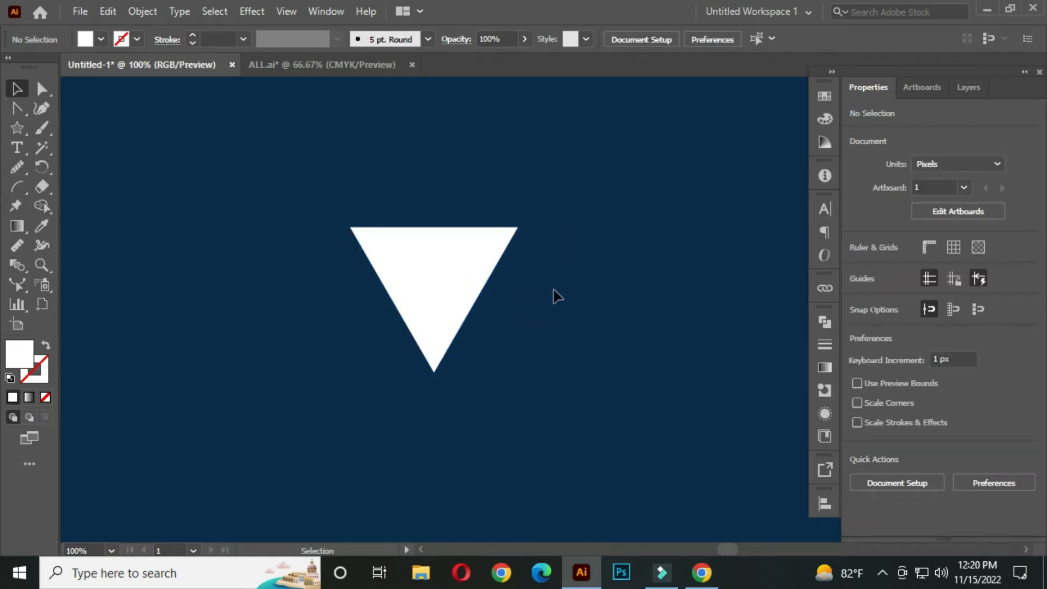
{"action": "left_click", "coordinate": [461, 266]}
{"action": "key", "text": "ctrl"}
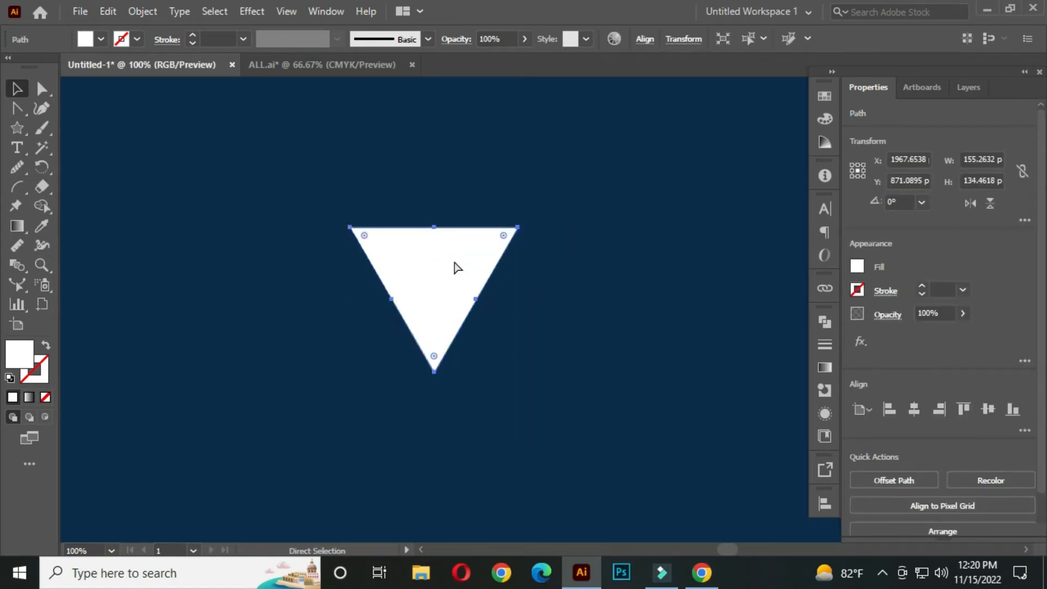
{"action": "key", "text": "ctrl"}
{"action": "key", "text": "ctrl+f"}
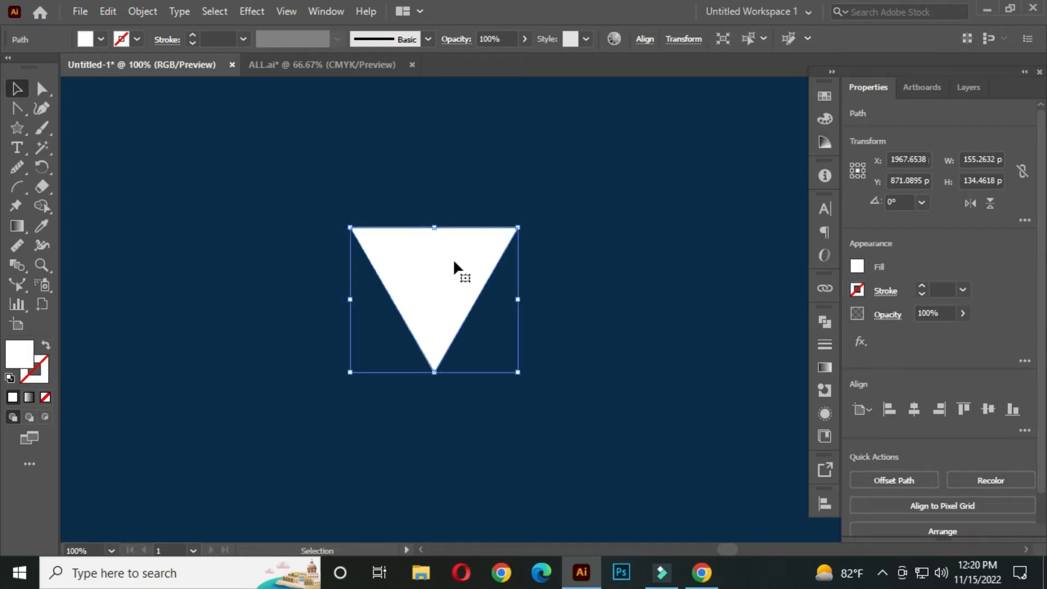
{"action": "left_click_drag", "start_coordinate": [525, 220], "coordinate": [405, 321]}
{"action": "left_click", "coordinate": [579, 282]}
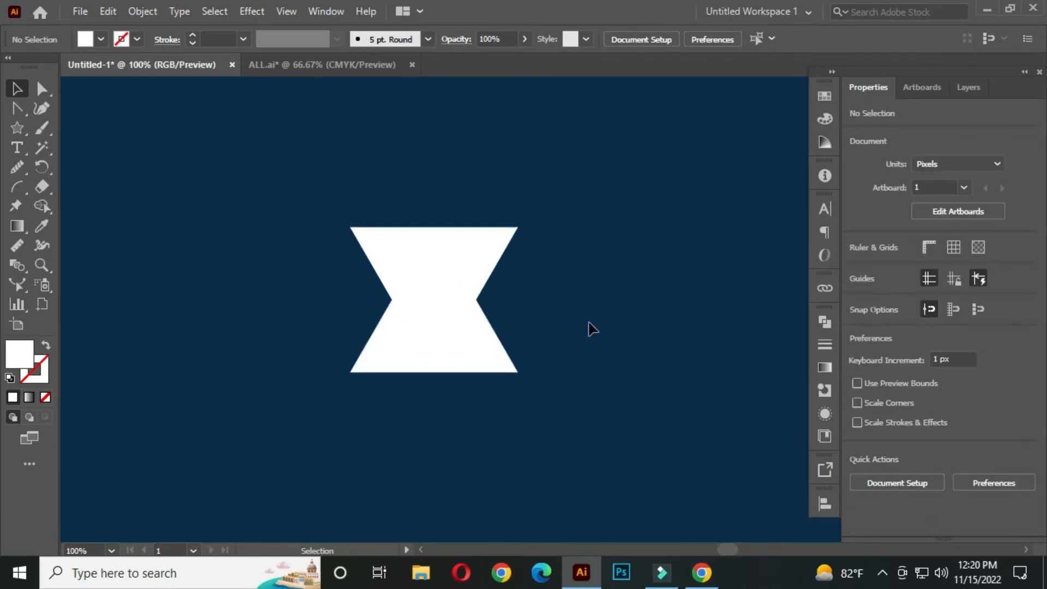
Remove the four outer corner pieces of the overlapping triangles with the Shape Builder tool, leaving only the central diamond.
{"action": "left_click_drag", "start_coordinate": [284, 160], "coordinate": [602, 419]}
{"action": "left_click_drag", "start_coordinate": [48, 207], "coordinate": [107, 207]}
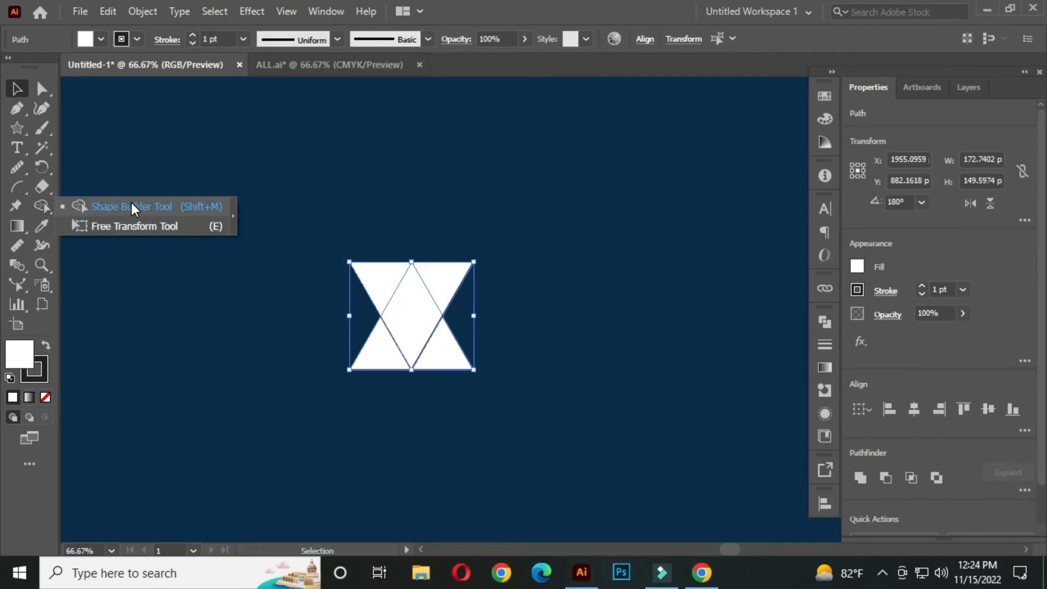
{"action": "left_click", "coordinate": [131, 207]}
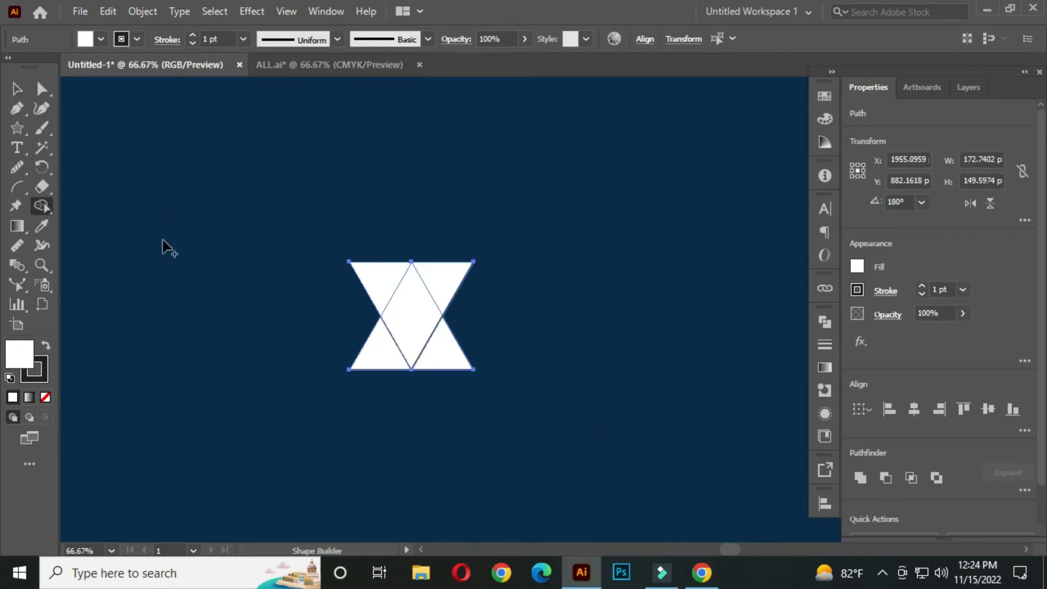
{"action": "left_click", "coordinate": [444, 276], "text": "alt"}
{"action": "left_click", "coordinate": [376, 281], "text": "alt"}
{"action": "left_click", "coordinate": [379, 351], "text": "alt"}
{"action": "left_click", "coordinate": [445, 354], "text": "alt"}
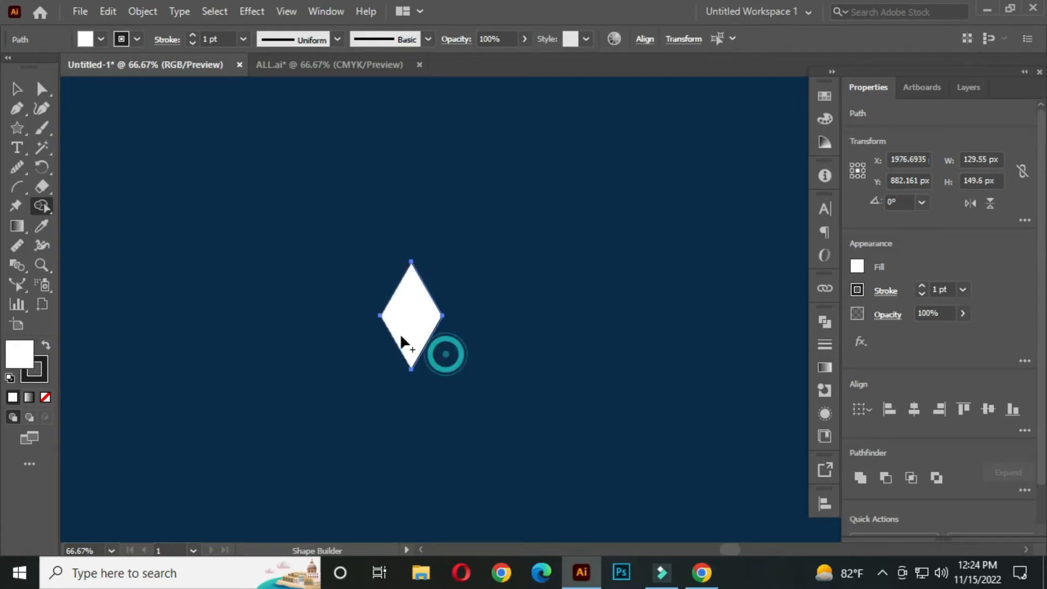
Move the diamond up slightly and stretch it to a taller shape of about 135 by 302 px.
{"action": "left_click", "coordinate": [17, 88]}
{"action": "left_click_drag", "start_coordinate": [404, 319], "coordinate": [403, 298]}
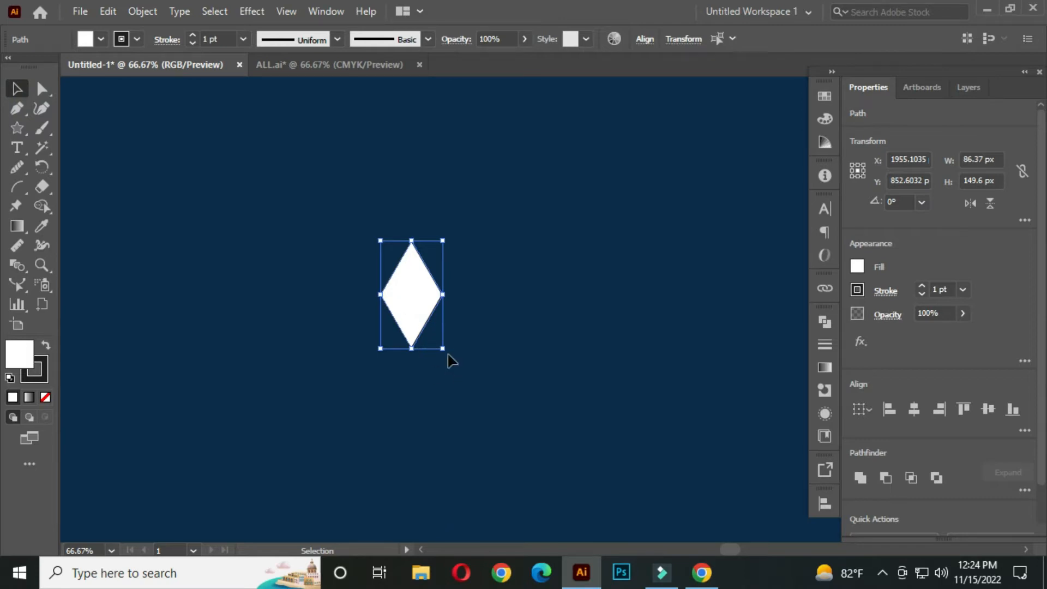
{"action": "left_click_drag", "start_coordinate": [442, 347], "coordinate": [412, 403]}
{"action": "left_click", "coordinate": [541, 297]}
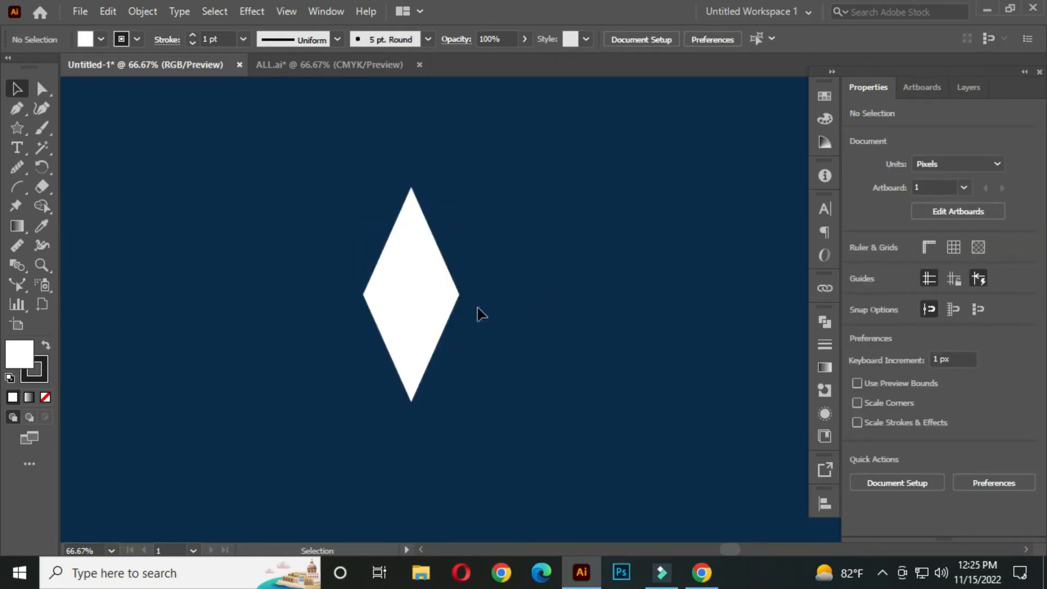
Draw a vertical line about 302 px long from the diamond's top vertex to its bottom vertex.
{"action": "right_click", "coordinate": [25, 128]}
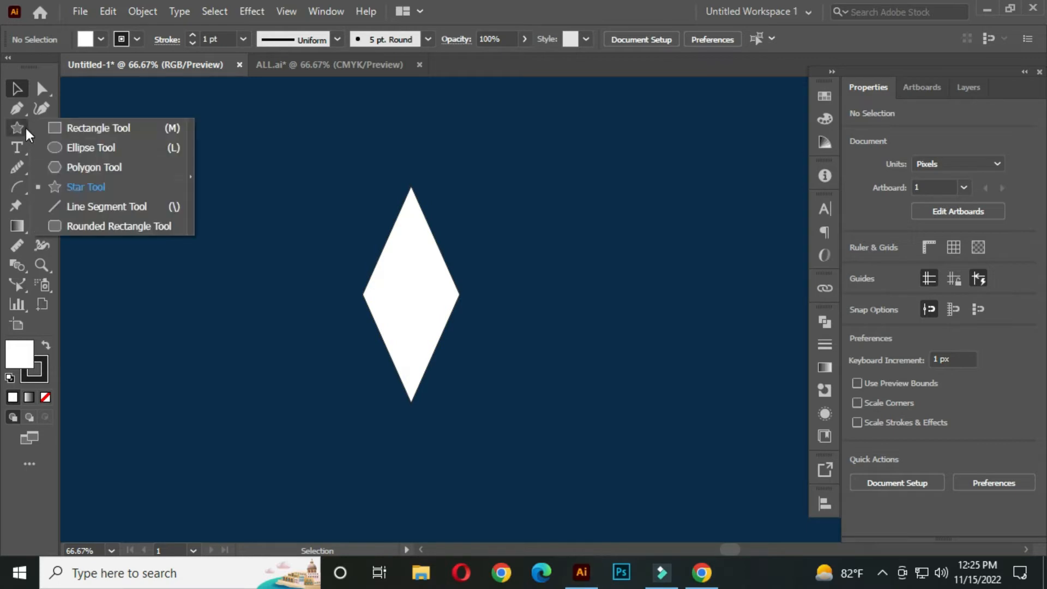
{"action": "left_click", "coordinate": [107, 206]}
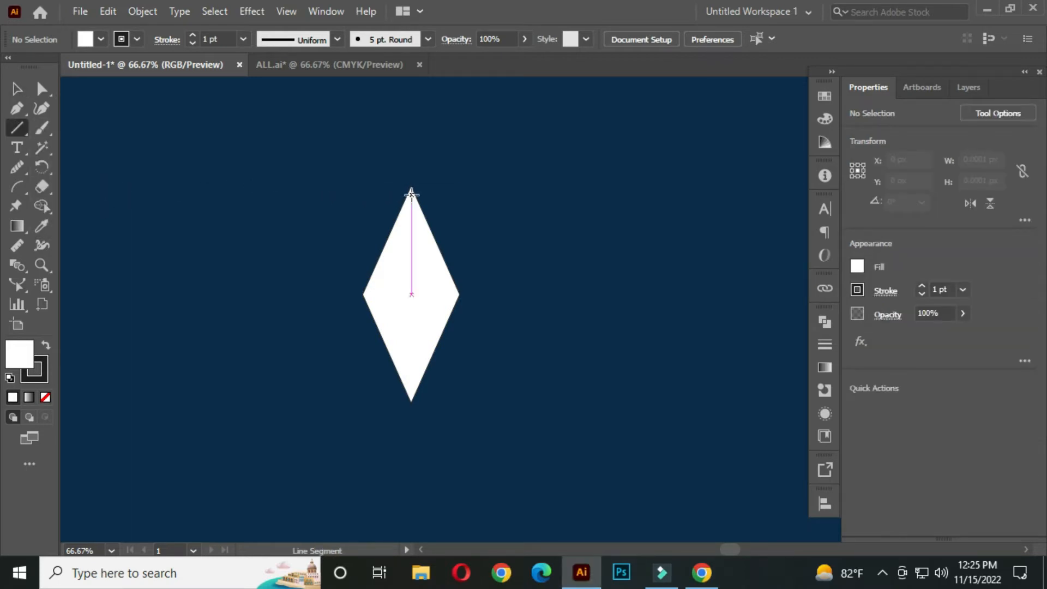
{"action": "scroll", "coordinate": [411, 187], "scroll_direction": "up", "scroll_amount": 1}
{"action": "left_click_drag", "start_coordinate": [419, 203], "coordinate": [414, 458]}
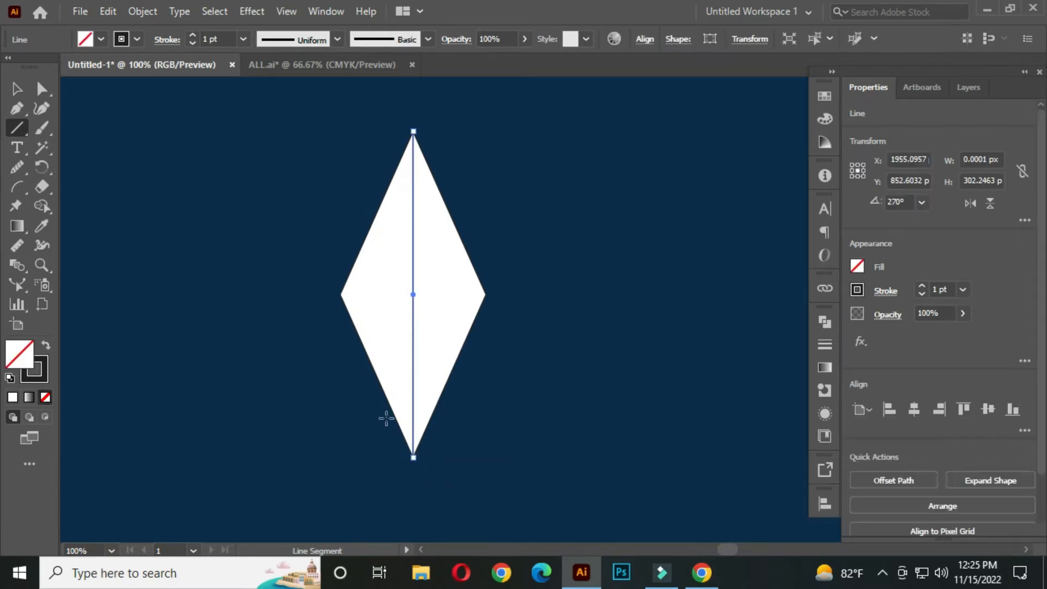
{"action": "left_click", "coordinate": [21, 92]}
{"action": "left_click", "coordinate": [291, 227]}
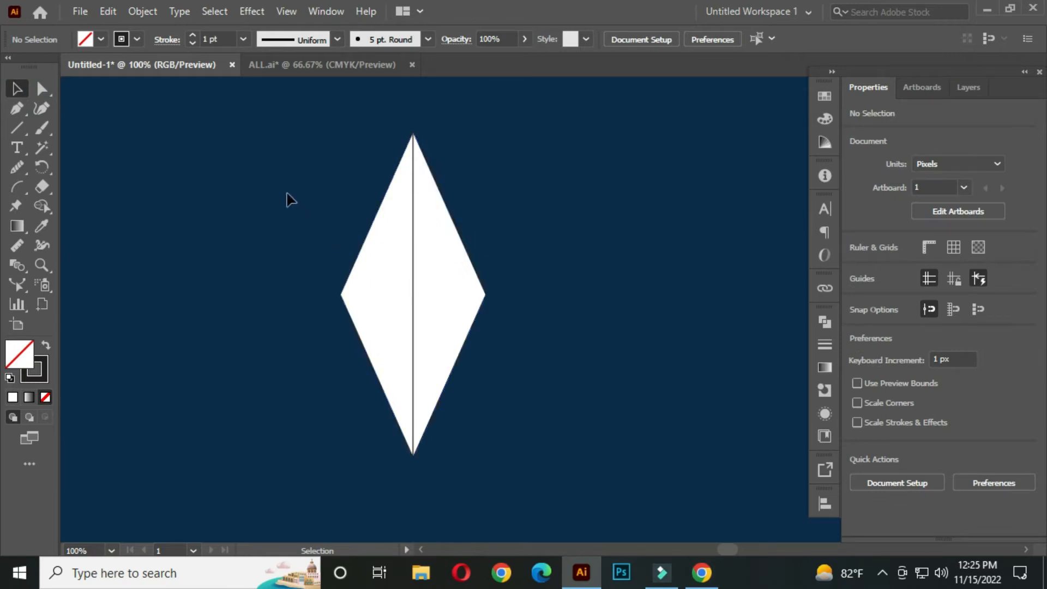
Draw two slanted lines from the lower part of the centre line to the diamond's right and left corners.
{"action": "left_click_drag", "start_coordinate": [21, 123], "coordinate": [125, 207]}
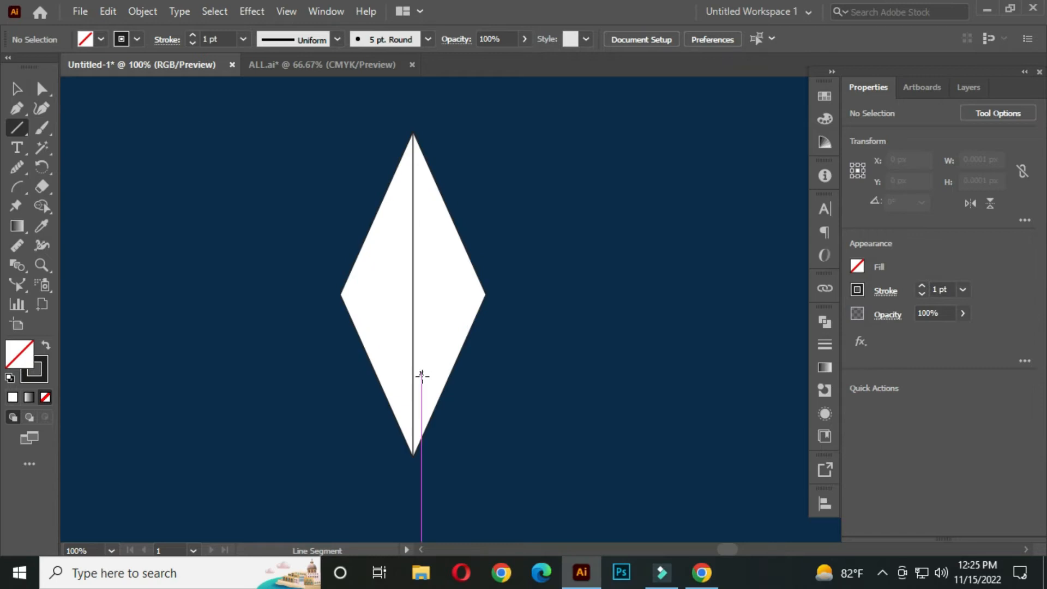
{"action": "scroll", "coordinate": [422, 376], "scroll_direction": "up", "scroll_amount": 1}
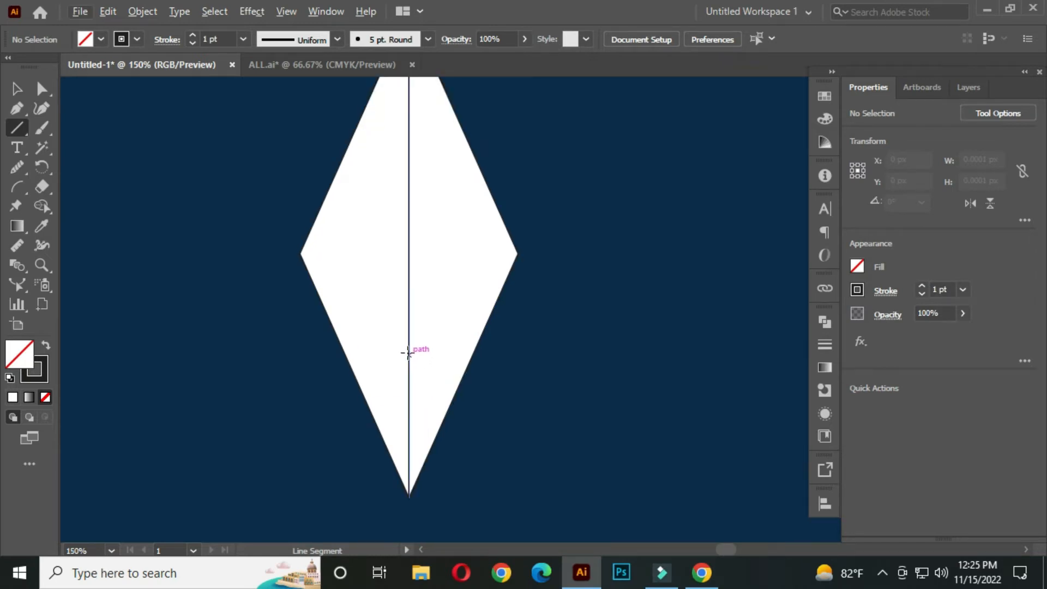
{"action": "left_click_drag", "start_coordinate": [409, 346], "coordinate": [519, 252]}
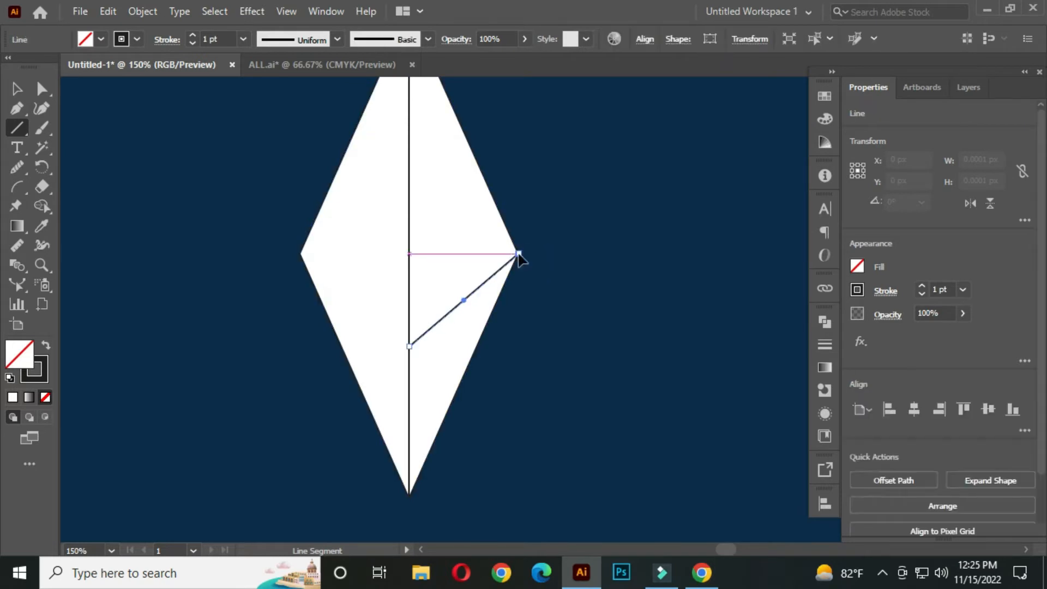
{"action": "left_click_drag", "start_coordinate": [409, 325], "coordinate": [298, 251]}
Draw two slanted lines from the upper part of the centre line out to the diamond's upper right and upper left edges.
{"action": "left_click_drag", "start_coordinate": [432, 231], "coordinate": [411, 297]}
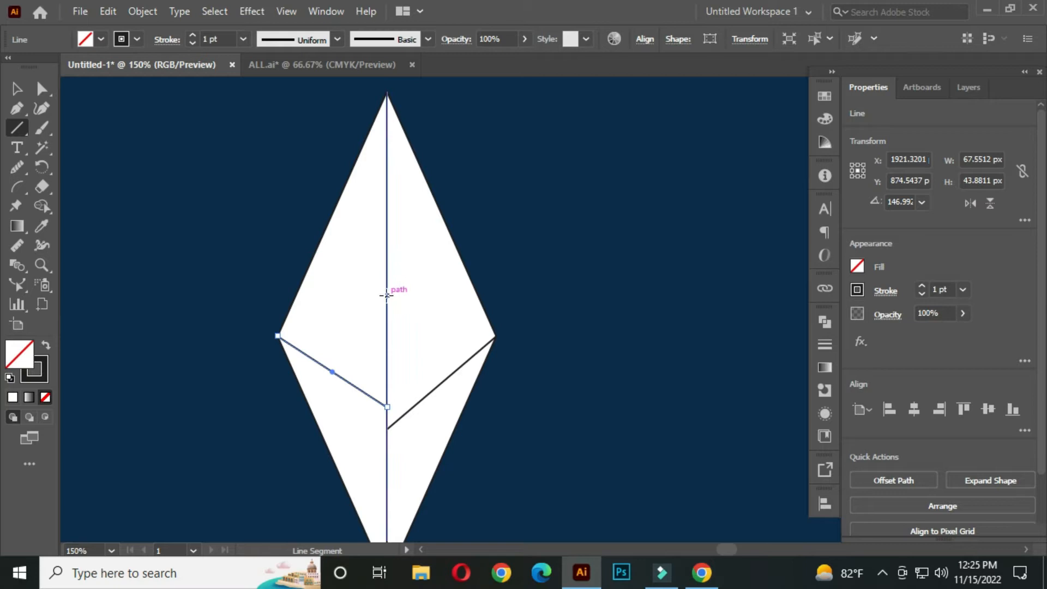
{"action": "left_click_drag", "start_coordinate": [386, 295], "coordinate": [453, 231]}
{"action": "left_click_drag", "start_coordinate": [387, 261], "coordinate": [325, 210]}
{"action": "left_click", "coordinate": [21, 89]}
{"action": "left_click", "coordinate": [171, 202]}
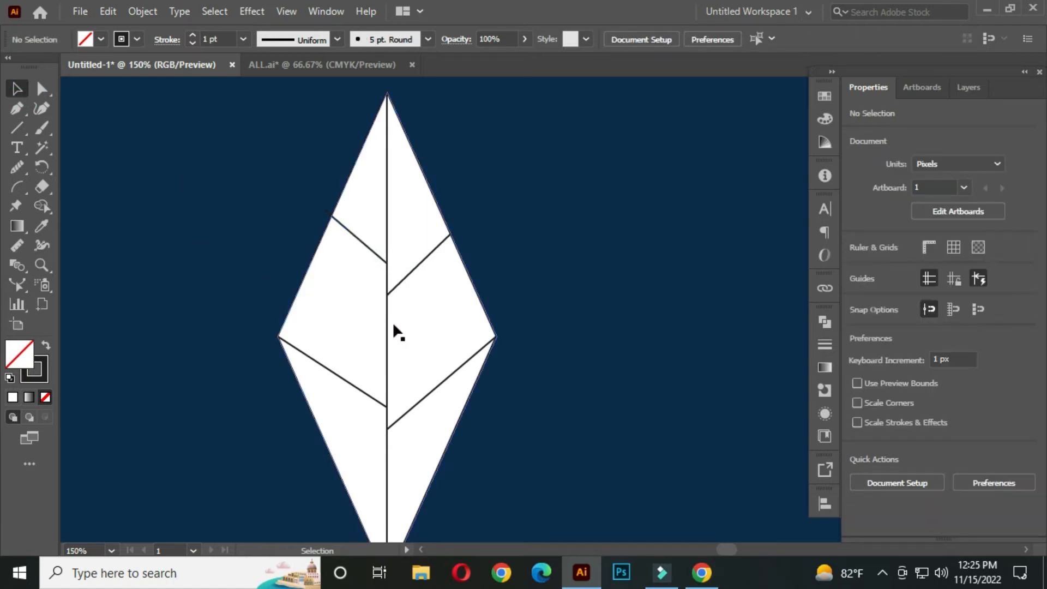
Split the diamond along all the drawn lines with the Pathfinder Divide operation.
{"action": "scroll", "coordinate": [485, 364], "scroll_direction": "down", "scroll_amount": 1}
{"action": "left_click_drag", "start_coordinate": [482, 414], "coordinate": [473, 380]}
{"action": "left_click_drag", "start_coordinate": [257, 137], "coordinate": [577, 472]}
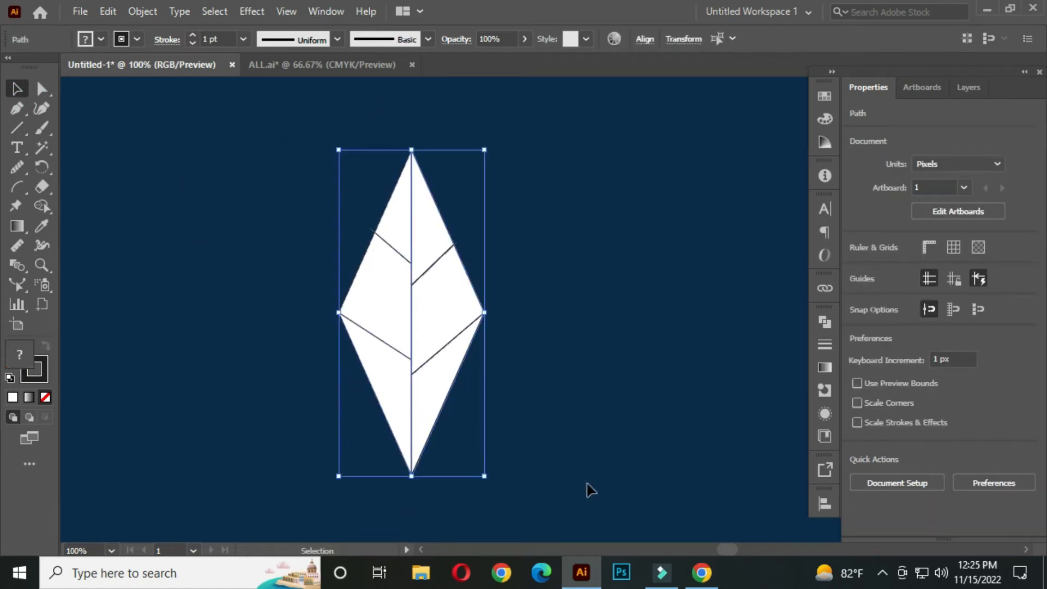
{"action": "left_click", "coordinate": [824, 323]}
{"action": "left_click", "coordinate": [630, 407]}
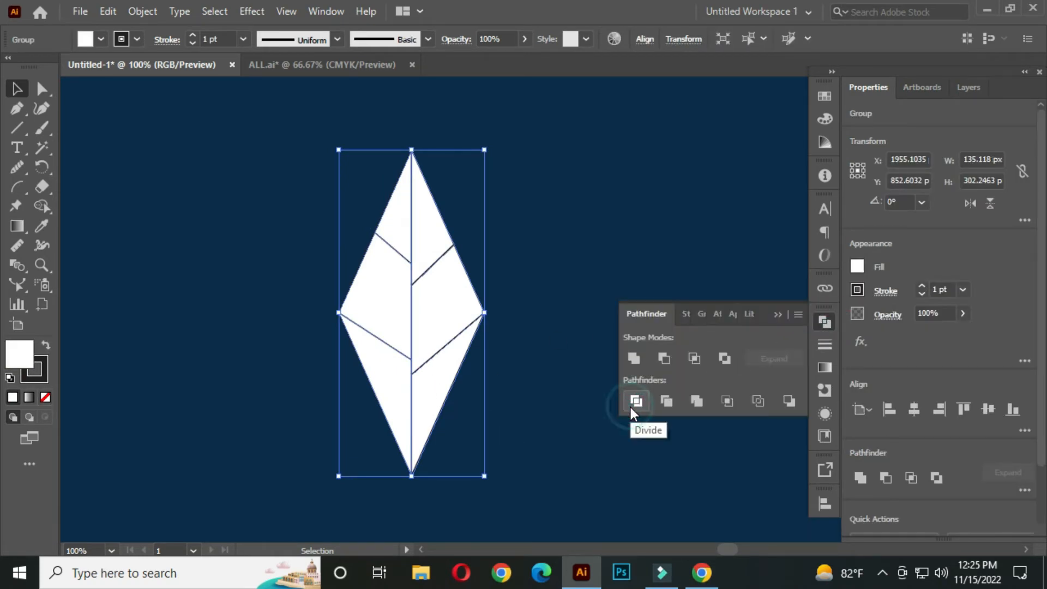
{"action": "left_click", "coordinate": [778, 315]}
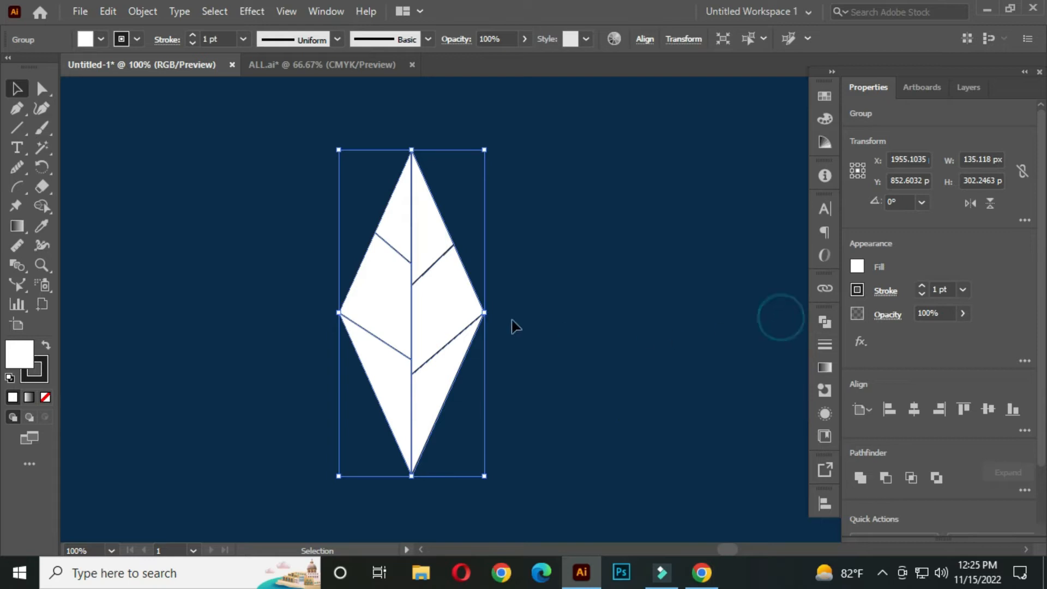
Ungroup the divided diamond and check that its facets can be selected separately.
{"action": "right_click", "coordinate": [404, 233]}
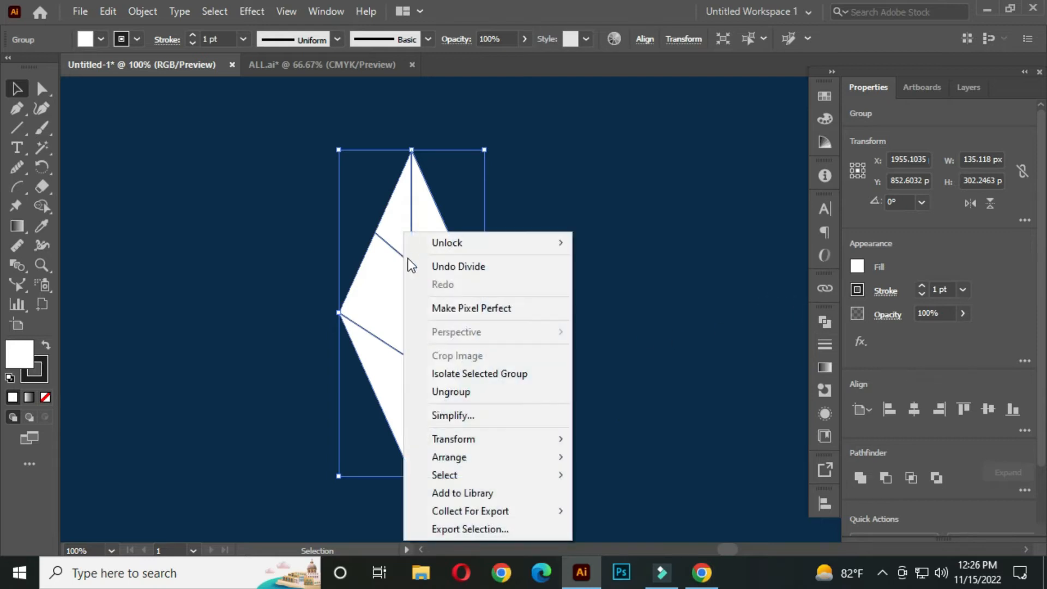
{"action": "left_click", "coordinate": [472, 390]}
{"action": "left_click", "coordinate": [567, 310]}
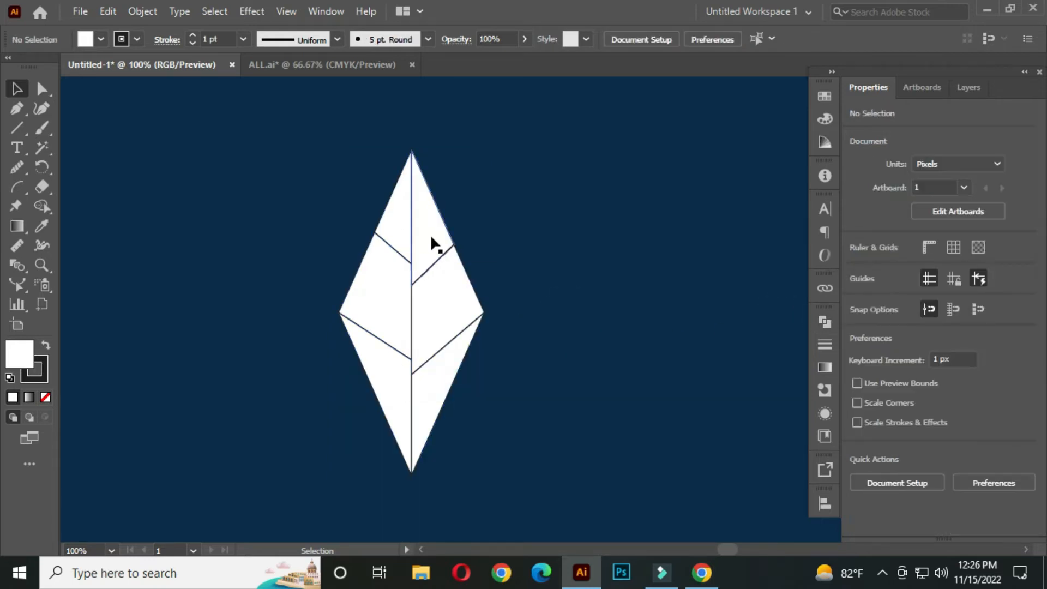
{"action": "left_click", "coordinate": [442, 316]}
{"action": "left_click", "coordinate": [394, 299]}
{"action": "left_click", "coordinate": [568, 301]}
{"action": "scroll", "coordinate": [528, 310], "scroll_direction": "down", "scroll_amount": 2}
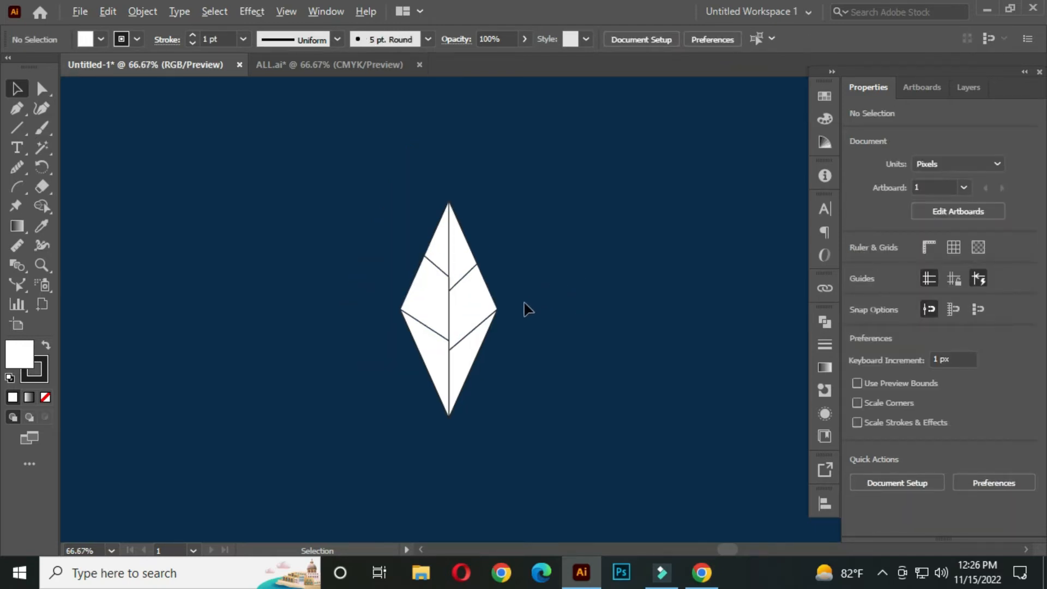
Scale up all the diamond's facets together proportionally to about 177 px overall width.
{"action": "left_click_drag", "start_coordinate": [528, 313], "coordinate": [480, 321]}
{"action": "left_click_drag", "start_coordinate": [320, 213], "coordinate": [523, 428]}
{"action": "left_click_drag", "start_coordinate": [459, 398], "coordinate": [488, 423]}
{"action": "left_click", "coordinate": [549, 254]}
{"action": "left_click_drag", "start_coordinate": [482, 222], "coordinate": [460, 231]}
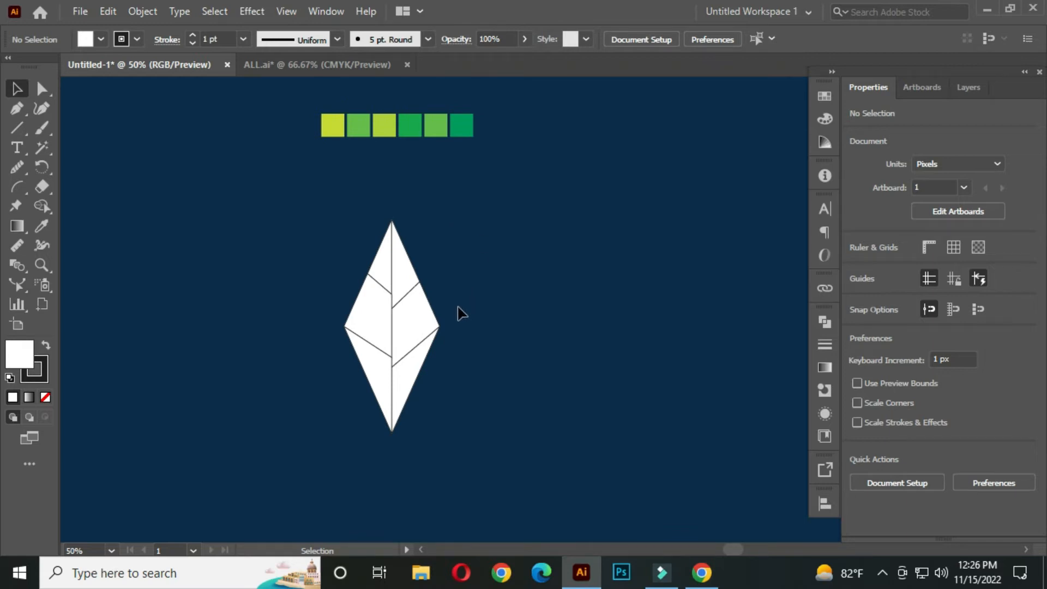
Colour the upper left facet with the first, yellow-green swatch and the upper right facet with the second, light green swatch using the Eyedropper.
{"action": "left_click", "coordinate": [380, 264]}
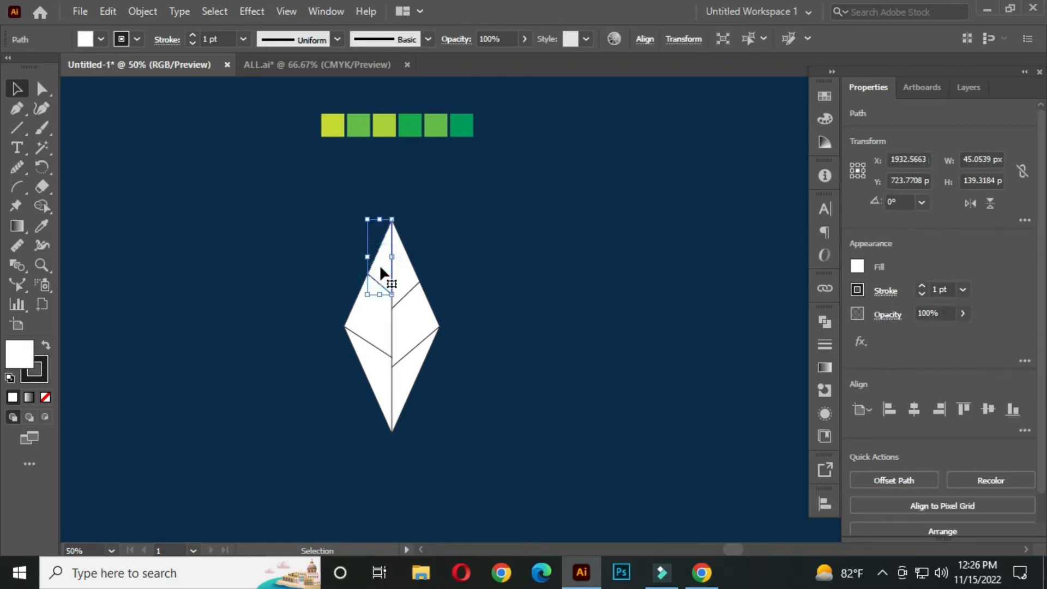
{"action": "left_click", "coordinate": [41, 226]}
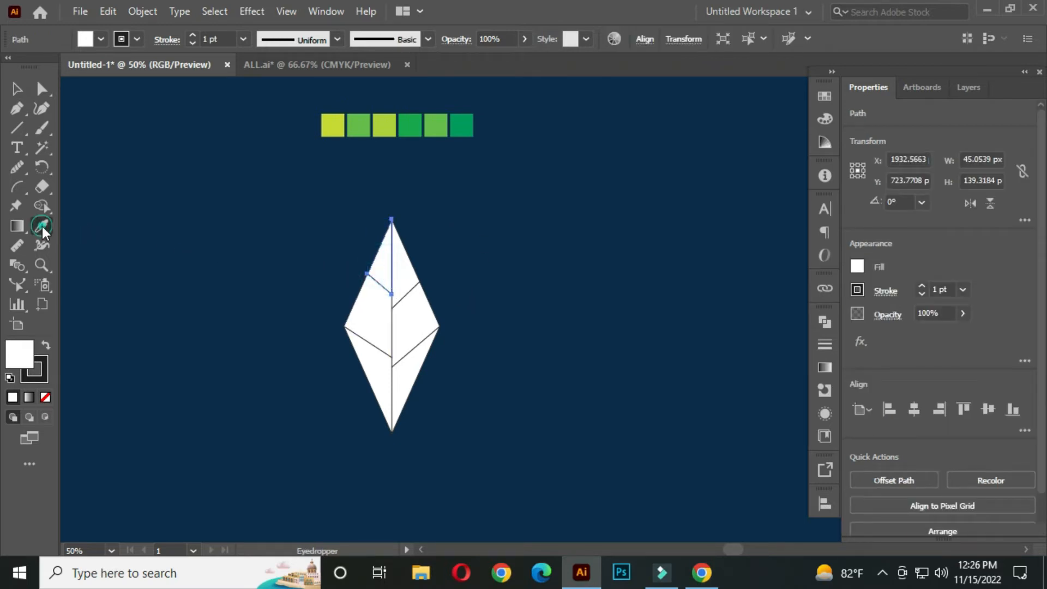
{"action": "left_click", "coordinate": [333, 125]}
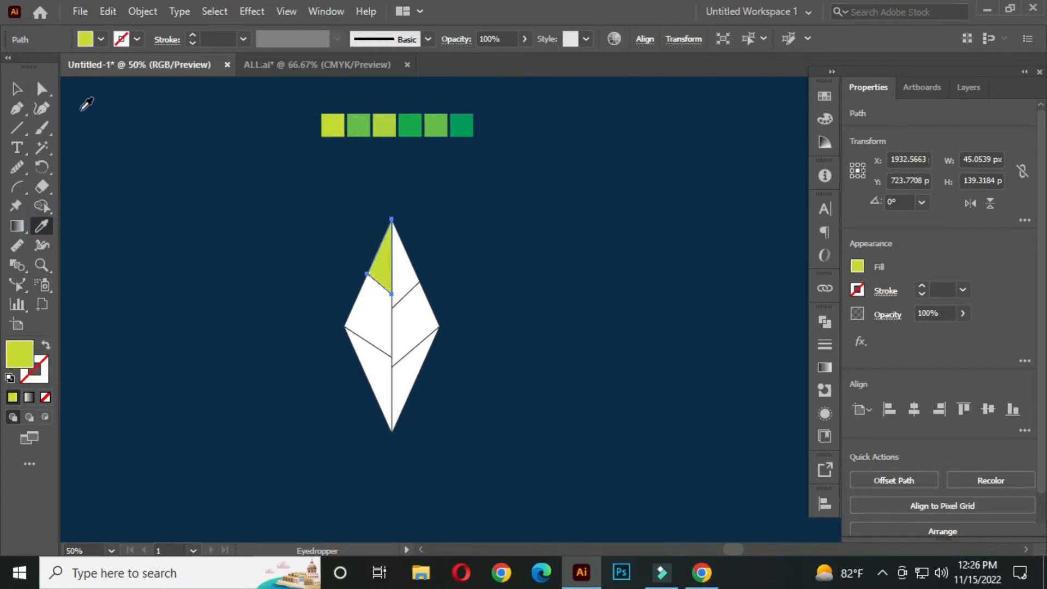
{"action": "left_click", "coordinate": [17, 90]}
{"action": "left_click", "coordinate": [214, 210]}
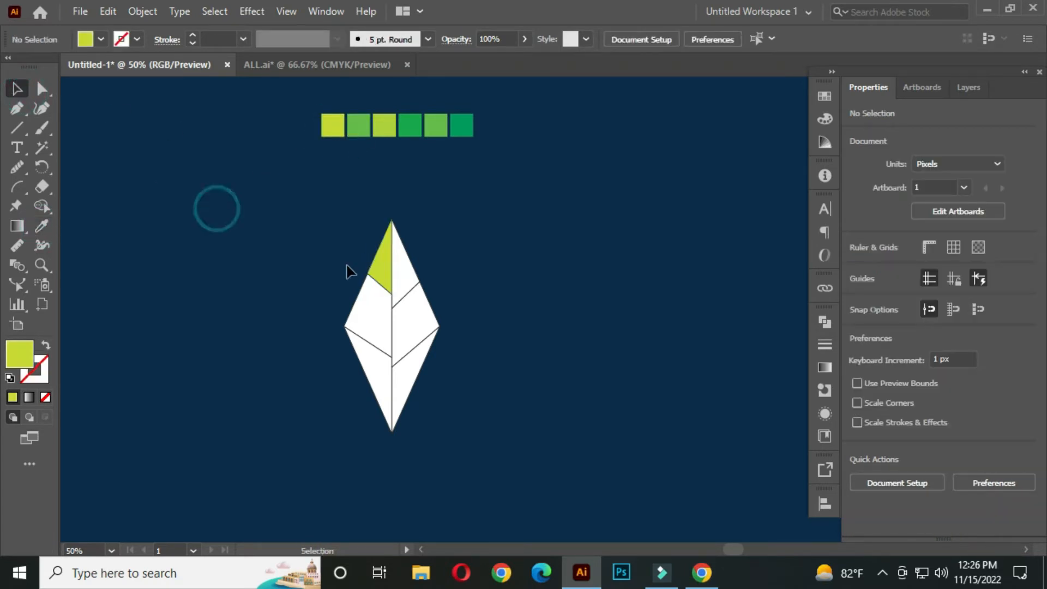
{"action": "left_click", "coordinate": [404, 272]}
{"action": "key", "text": "i"}
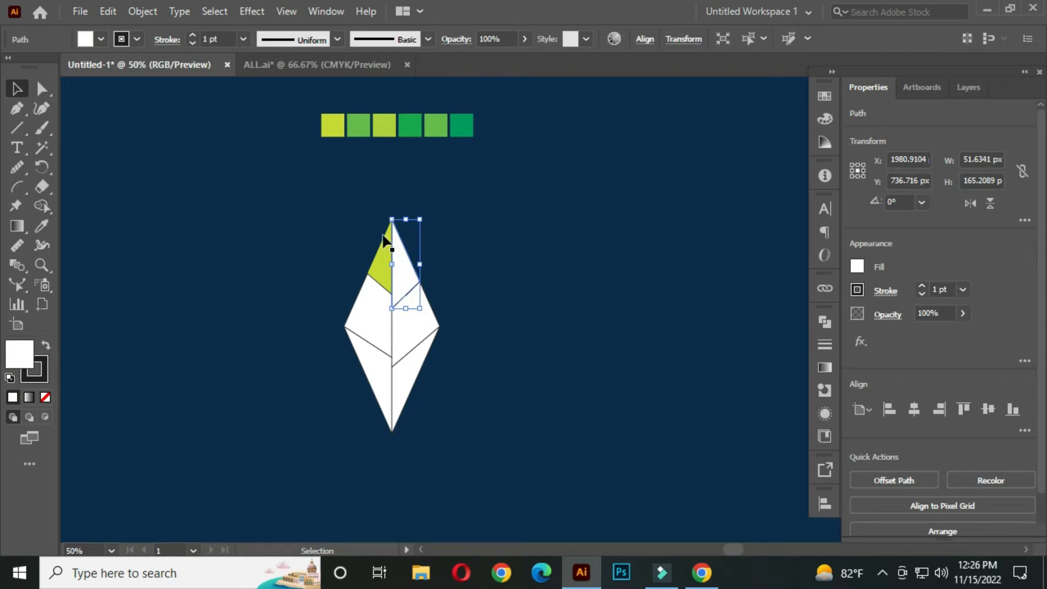
{"action": "left_click", "coordinate": [359, 128]}
Colour the middle left facet with the third, lime swatch and the middle right facet with the fourth, green swatch using the Eyedropper.
{"action": "left_click", "coordinate": [18, 90]}
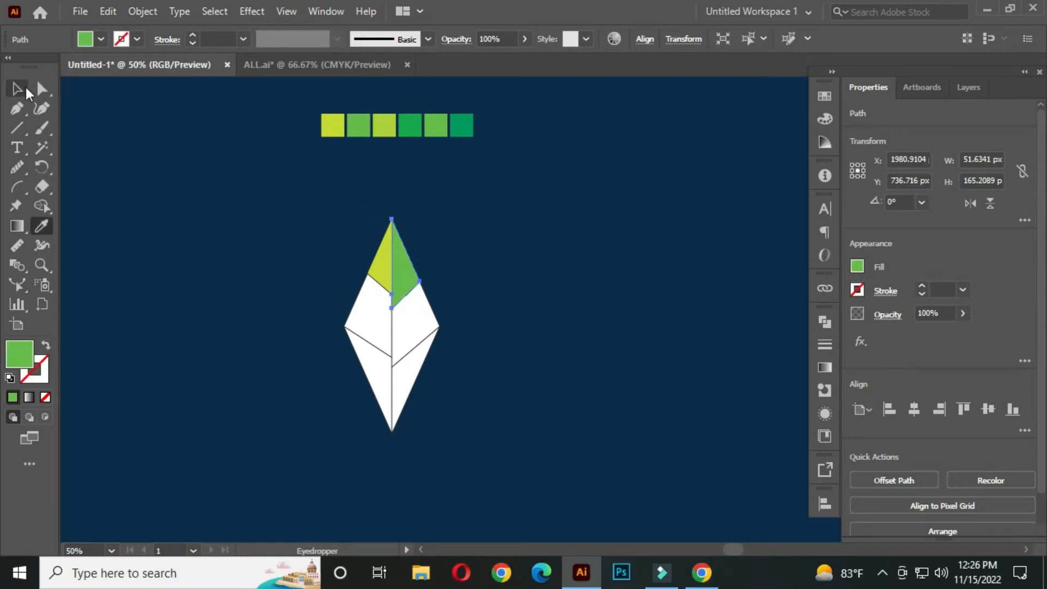
{"action": "left_click", "coordinate": [379, 317]}
{"action": "key", "text": "i"}
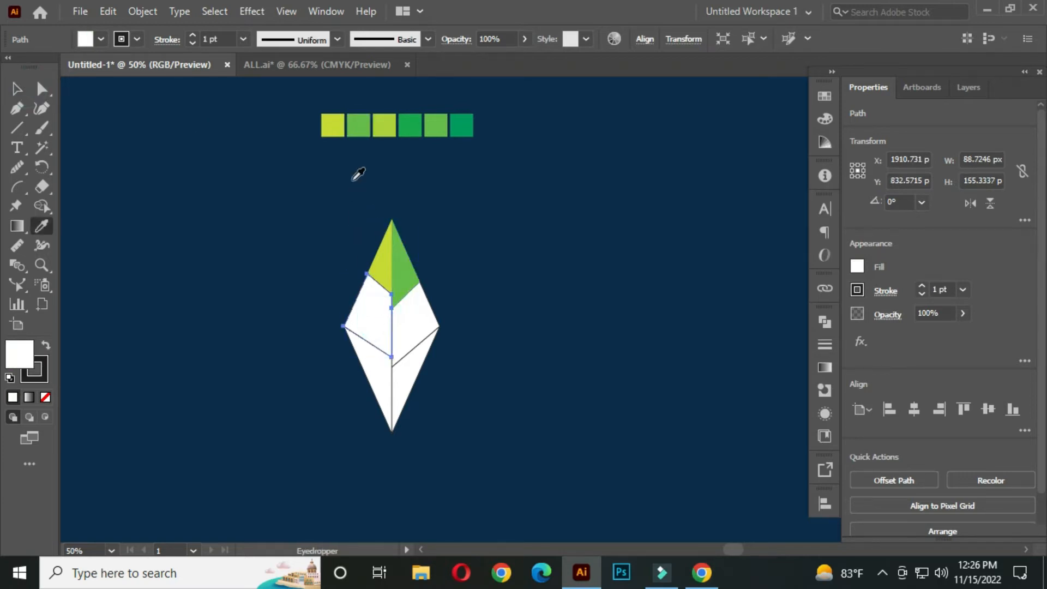
{"action": "left_click", "coordinate": [384, 125]}
{"action": "left_click", "coordinate": [17, 90]}
{"action": "left_click", "coordinate": [411, 311]}
{"action": "key", "text": "i"}
{"action": "left_click", "coordinate": [411, 130]}
Colour the lower left facet with the fifth, light green swatch and the lower right facet with the sixth, dark green swatch using the Eyedropper.
{"action": "left_click", "coordinate": [17, 90]}
{"action": "left_click", "coordinate": [368, 360]}
{"action": "key", "text": "i"}
{"action": "left_click", "coordinate": [436, 128]}
{"action": "left_click", "coordinate": [17, 90]}
{"action": "left_click", "coordinate": [409, 371]}
{"action": "key", "text": "i"}
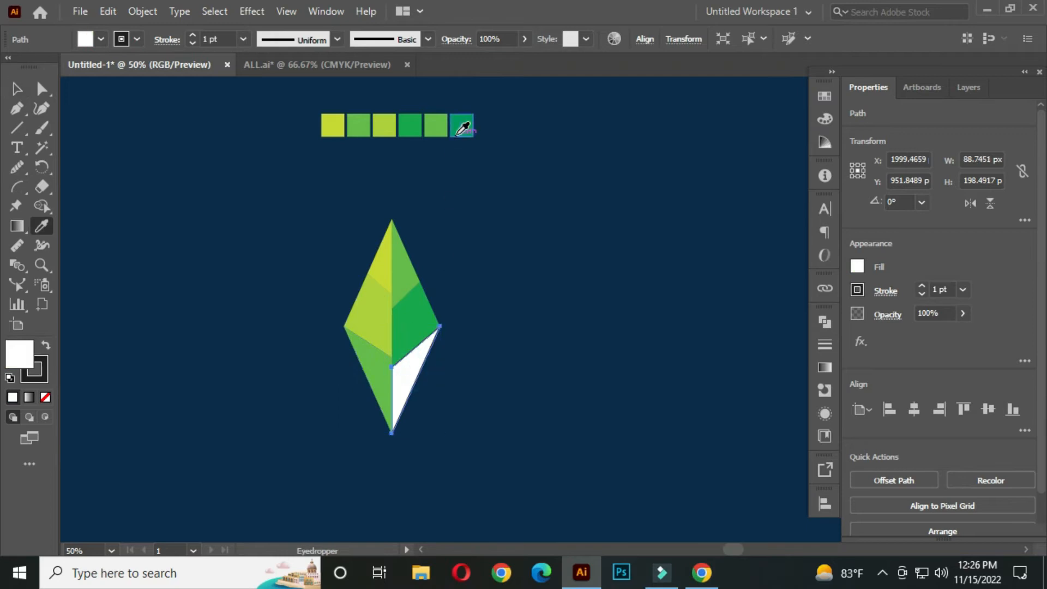
{"action": "left_click", "coordinate": [462, 127]}
{"action": "key", "text": "v"}
{"action": "left_click", "coordinate": [269, 252]}
{"action": "scroll", "coordinate": [393, 372], "scroll_direction": "up", "scroll_amount": 1}
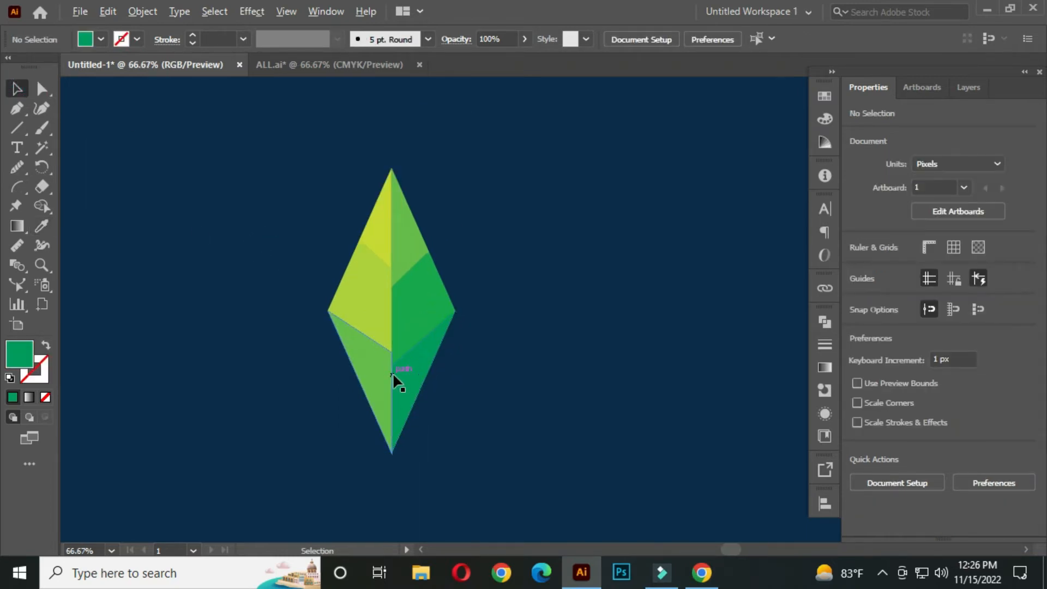
{"action": "left_click_drag", "start_coordinate": [407, 376], "coordinate": [409, 338]}
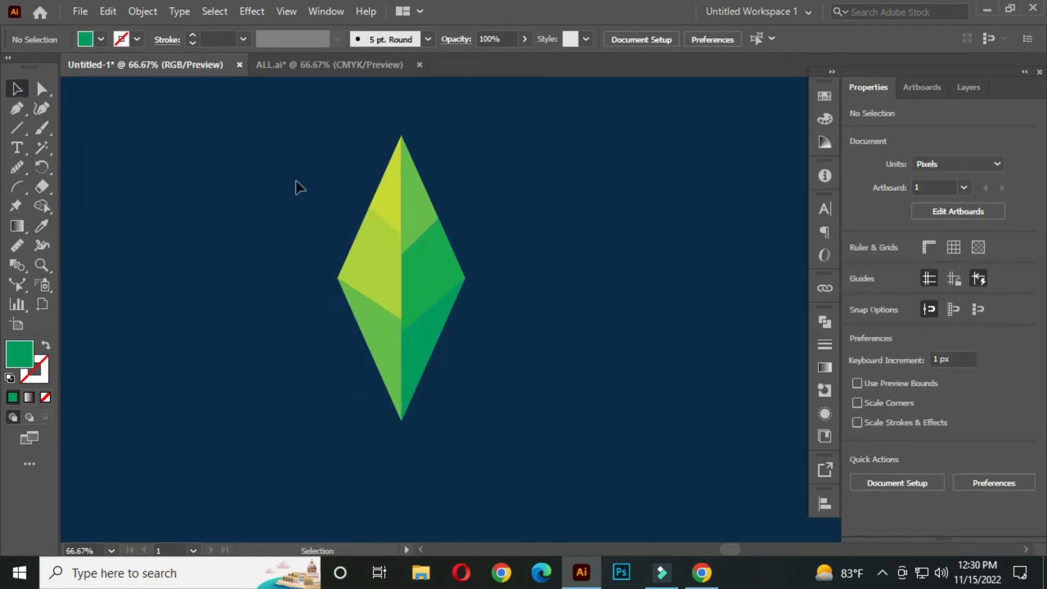
Group the six coloured facets of the diamond into one object.
{"action": "left_click_drag", "start_coordinate": [271, 144], "coordinate": [526, 428]}
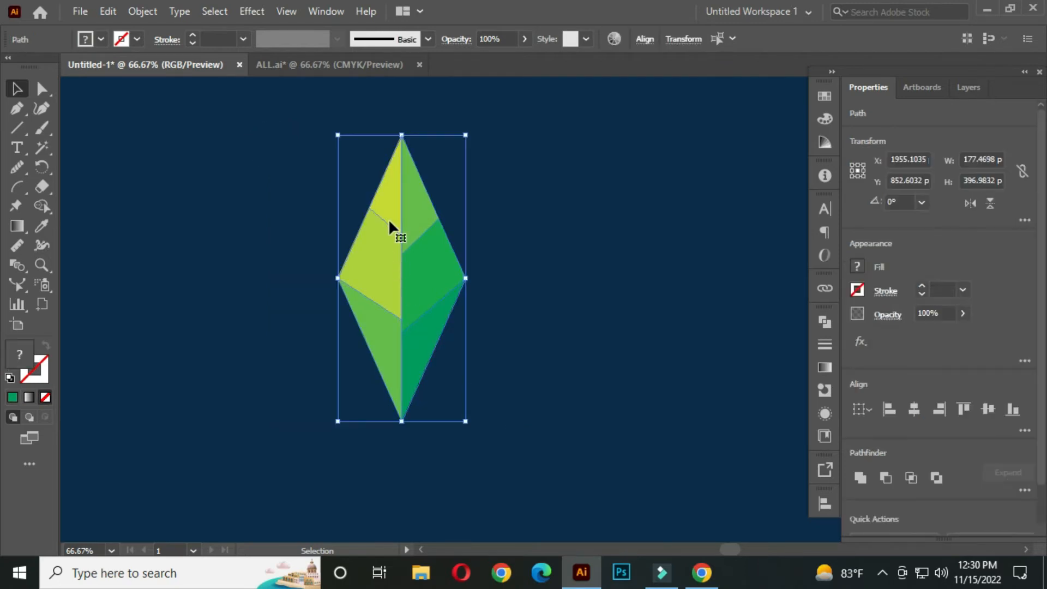
{"action": "key", "text": "ctrl+g"}
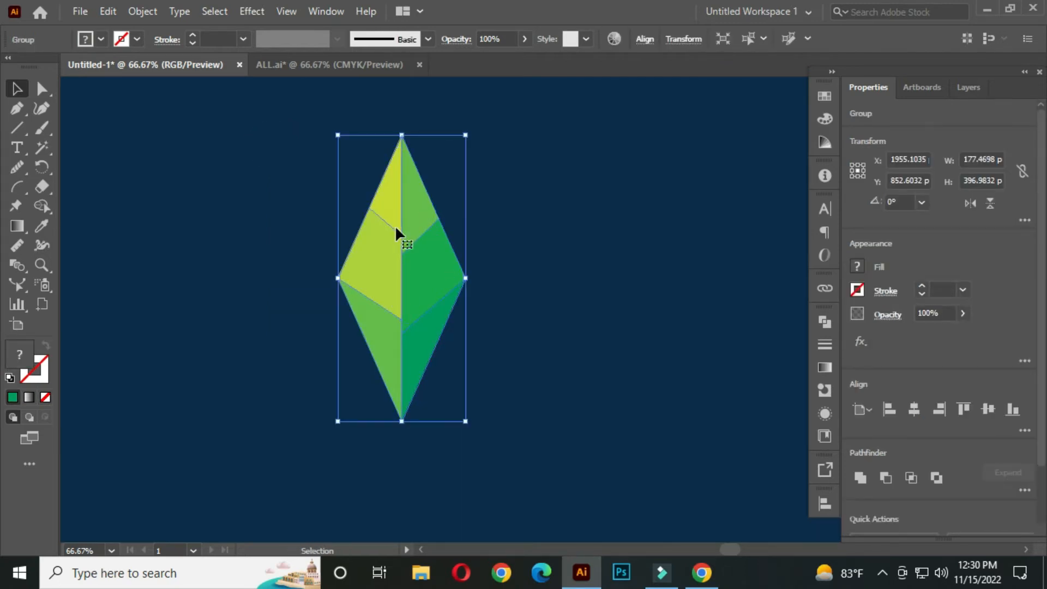
{"action": "left_click", "coordinate": [506, 315]}
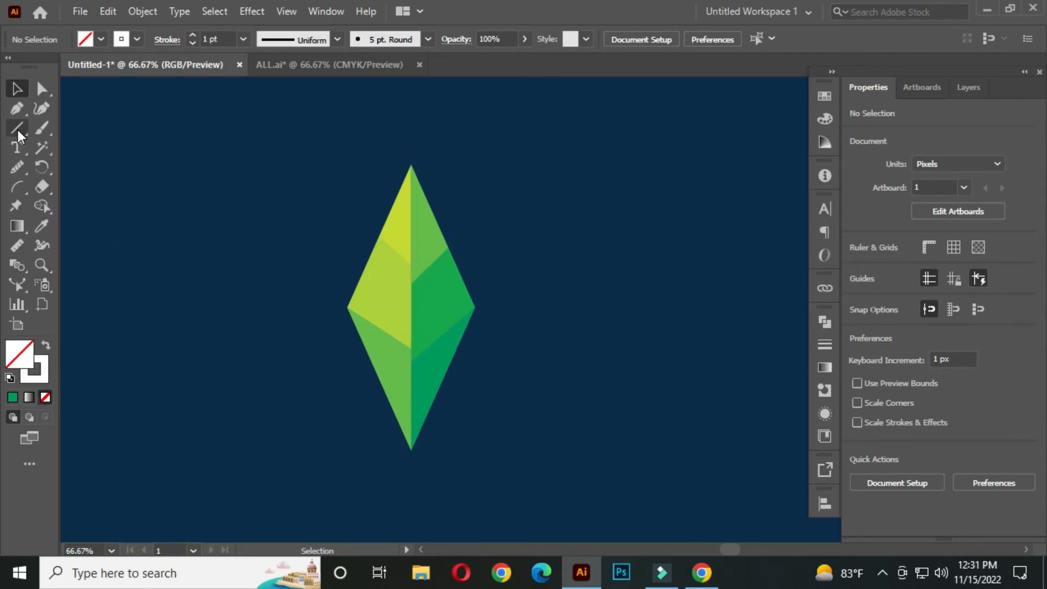
Draw a straight line along the diamond's lower right edge, from the bottom tip just past the right corner, about 92 by 207 px.
{"action": "left_click_drag", "start_coordinate": [17, 130], "coordinate": [122, 208]}
{"action": "scroll", "coordinate": [459, 423], "scroll_direction": "up", "scroll_amount": 3}
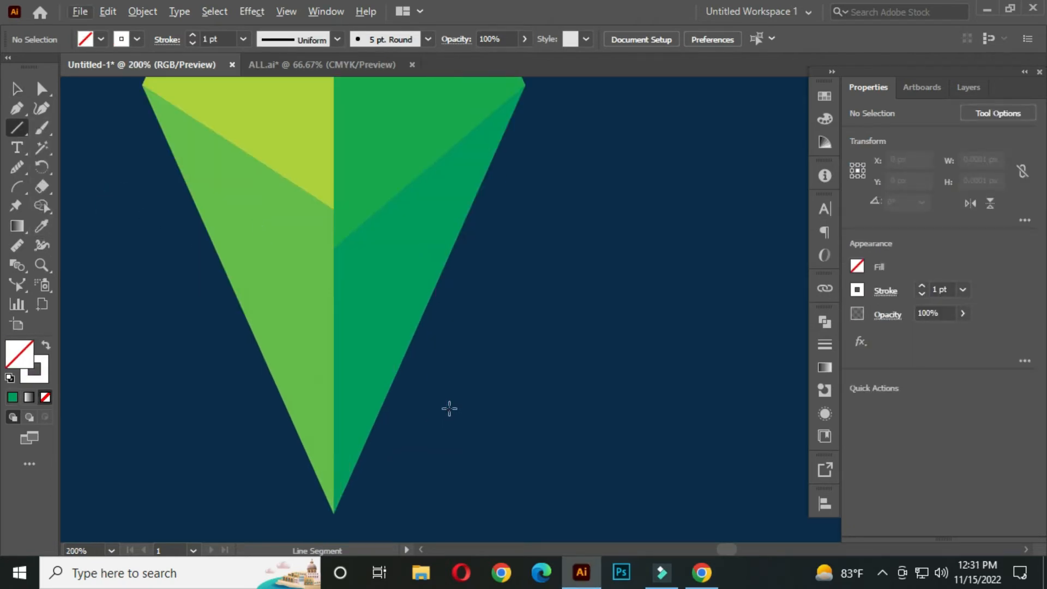
{"action": "scroll", "coordinate": [473, 332], "scroll_direction": "down", "scroll_amount": 2}
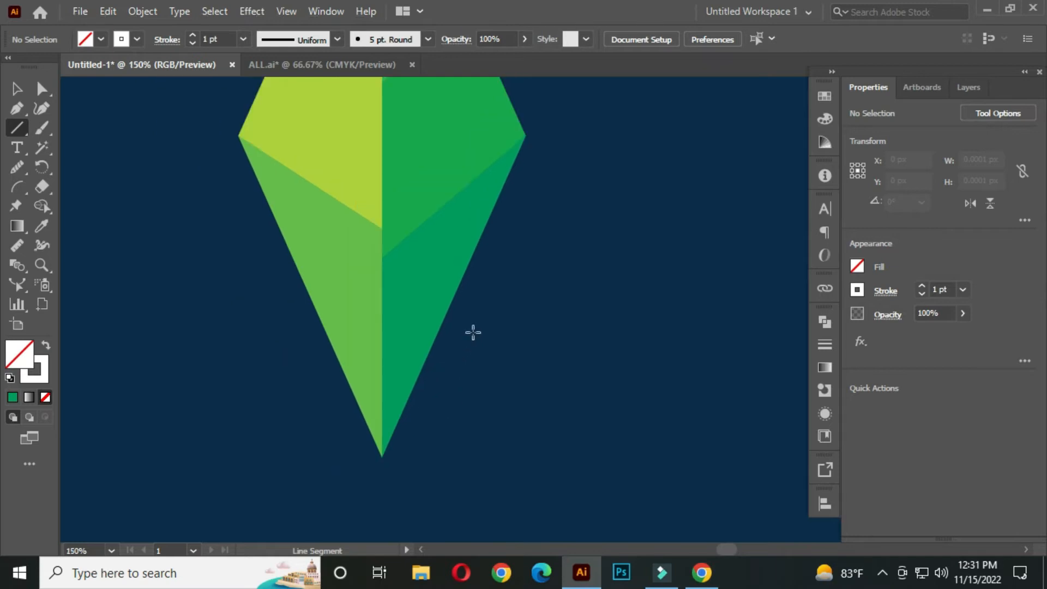
{"action": "left_click_drag", "start_coordinate": [381, 454], "coordinate": [532, 122]}
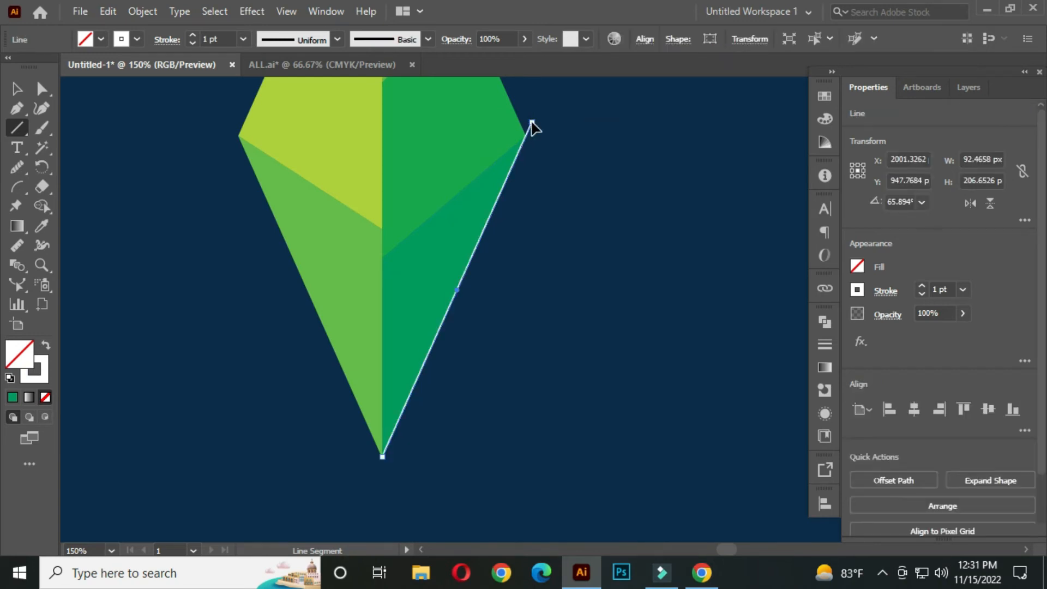
Set the stroke weight of the line on the lower right edge to 7 pt.
{"action": "left_click", "coordinate": [14, 89]}
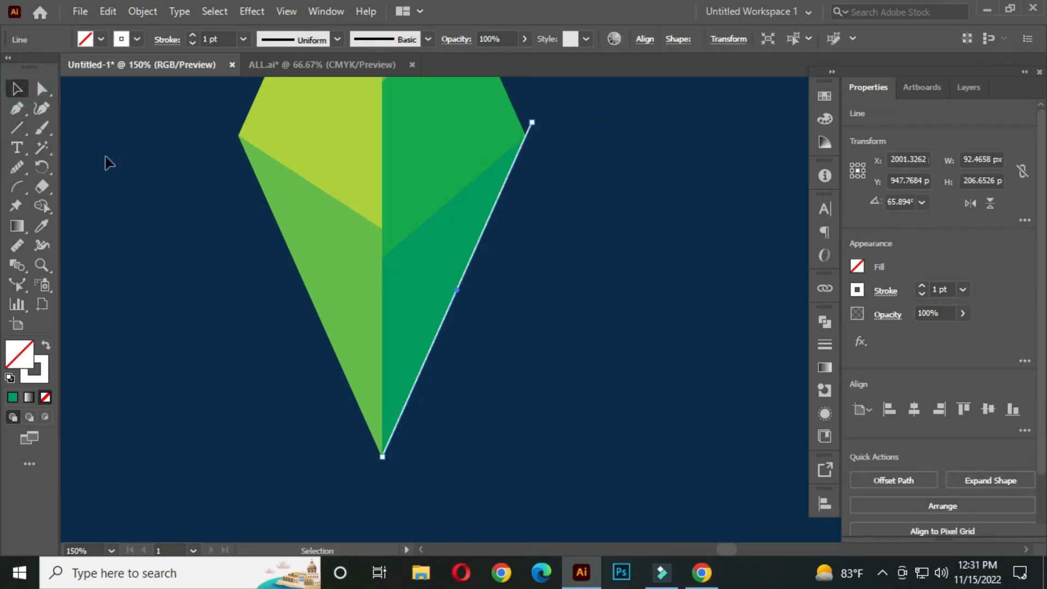
{"action": "left_click_drag", "start_coordinate": [418, 245], "coordinate": [409, 286]}
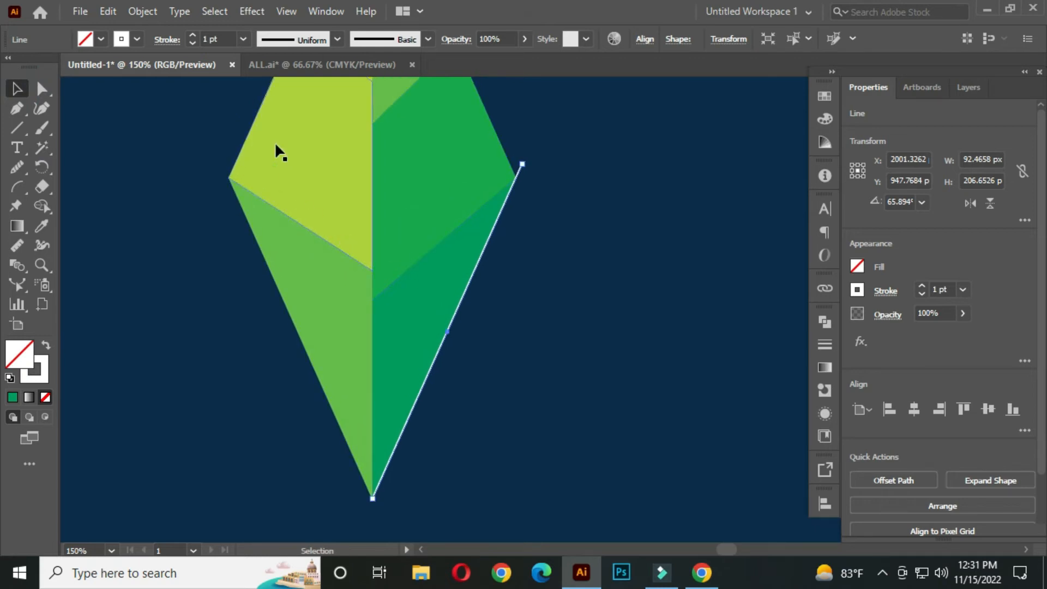
{"action": "left_click", "coordinate": [221, 38]}
{"action": "key", "text": "Up"}
{"action": "key", "text": "Up"}
{"action": "key", "text": "Up"}
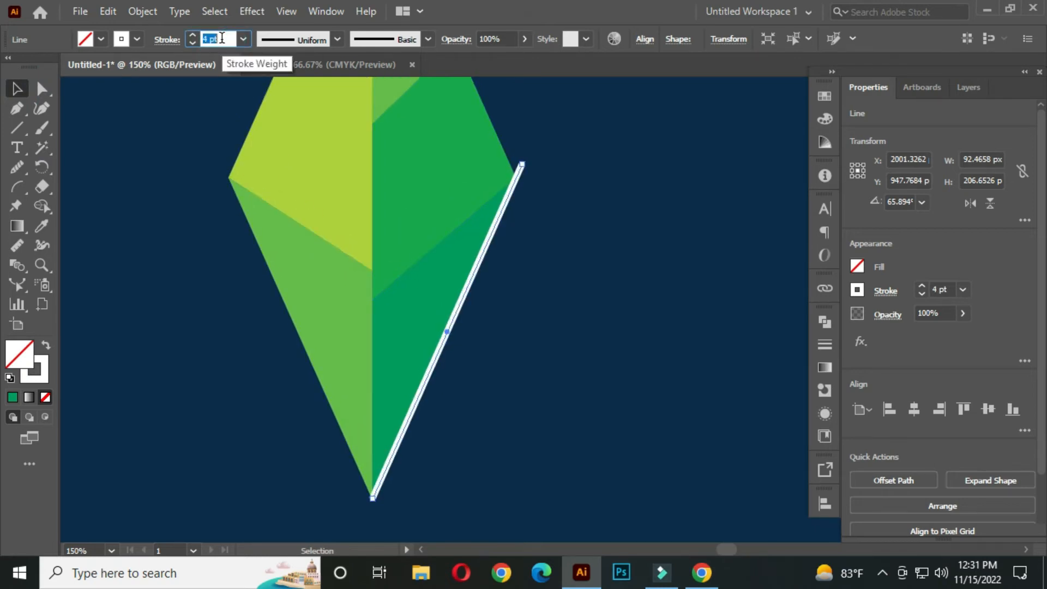
{"action": "key", "text": "Up"}
{"action": "key", "text": "Up"}
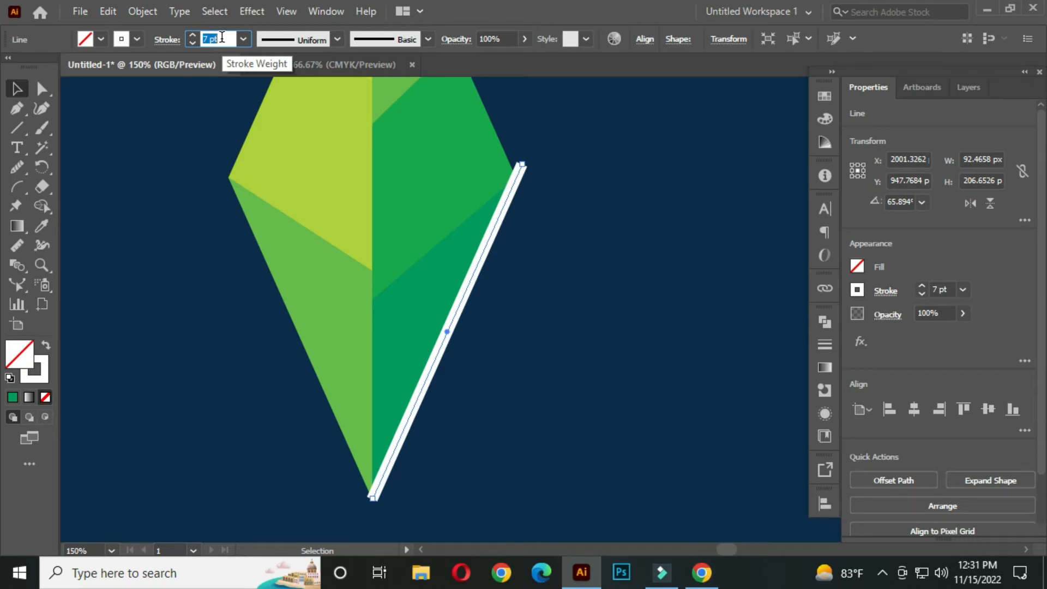
{"action": "left_click", "coordinate": [518, 298]}
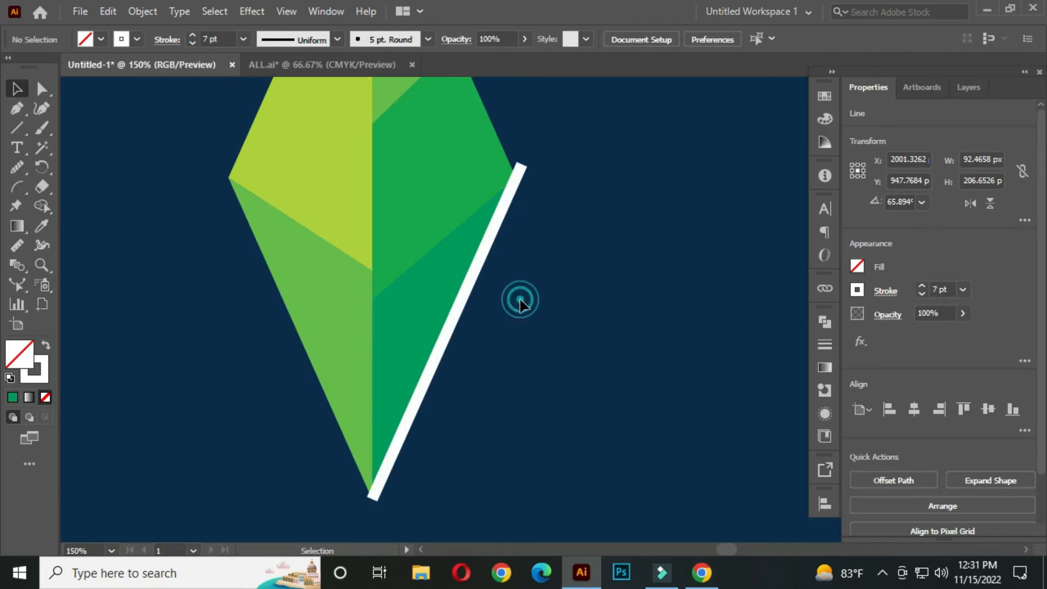
Expand the white line's fill and stroke into a filled shape.
{"action": "left_click", "coordinate": [454, 322]}
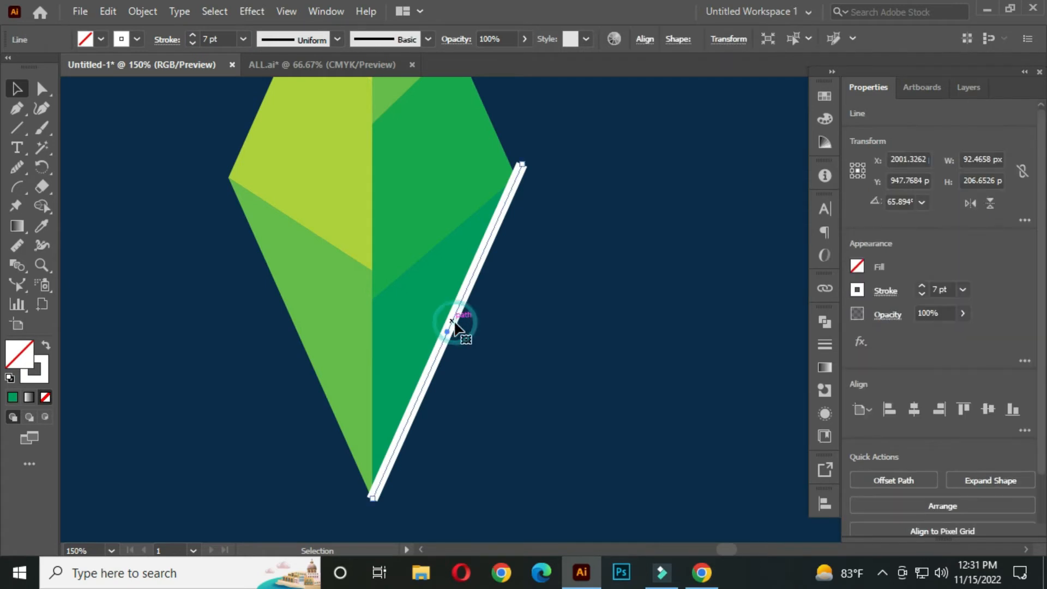
{"action": "left_click", "coordinate": [143, 11]}
{"action": "left_click", "coordinate": [245, 199]}
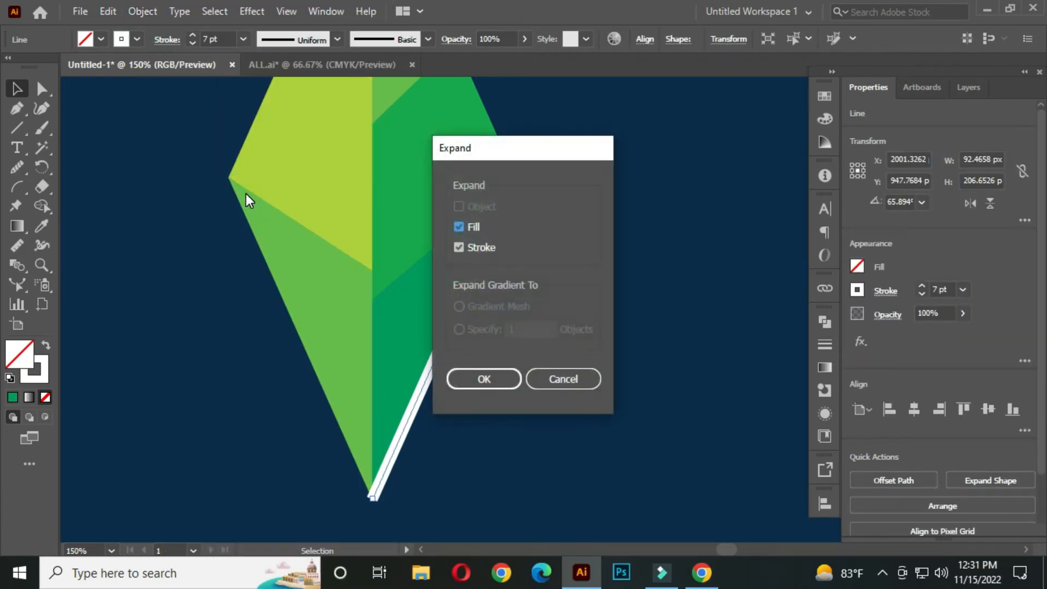
{"action": "left_click", "coordinate": [473, 380]}
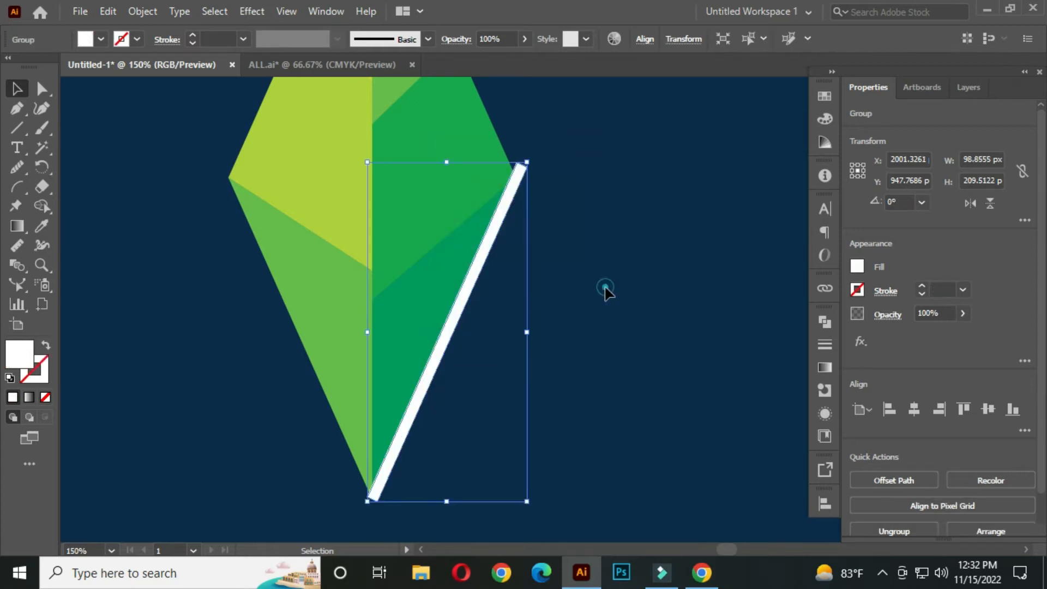
{"action": "left_click", "coordinate": [605, 289]}
Move the white bar slightly outward so it lies against the outside of the diamond's lower right edge.
{"action": "scroll", "coordinate": [452, 329], "scroll_direction": "up", "scroll_amount": 2}
{"action": "mouse_move", "coordinate": [449, 332]}
{"action": "left_mouse_down"}
{"action": "mouse_move", "coordinate": [469, 351]}
{"action": "mouse_move", "coordinate": [451, 359]}
{"action": "mouse_move", "coordinate": [444, 349]}
{"action": "left_mouse_up"}
{"action": "left_click", "coordinate": [666, 264]}
{"action": "scroll", "coordinate": [665, 264], "scroll_direction": "down", "scroll_amount": 3}
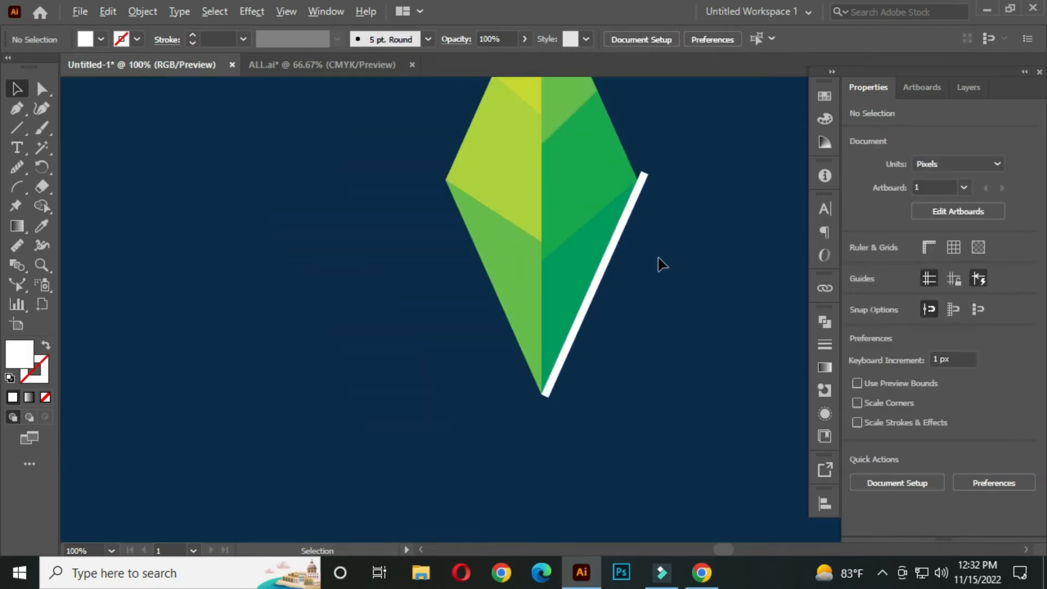
{"action": "scroll", "coordinate": [616, 272], "scroll_direction": "down", "scroll_amount": 1}
{"action": "left_click_drag", "start_coordinate": [612, 250], "coordinate": [449, 318]}
{"action": "left_click", "coordinate": [527, 318]}
Create a vertically reflected copy of the white bar and place it along the outside of the diamond's lower left edge.
{"action": "left_click", "coordinate": [448, 338]}
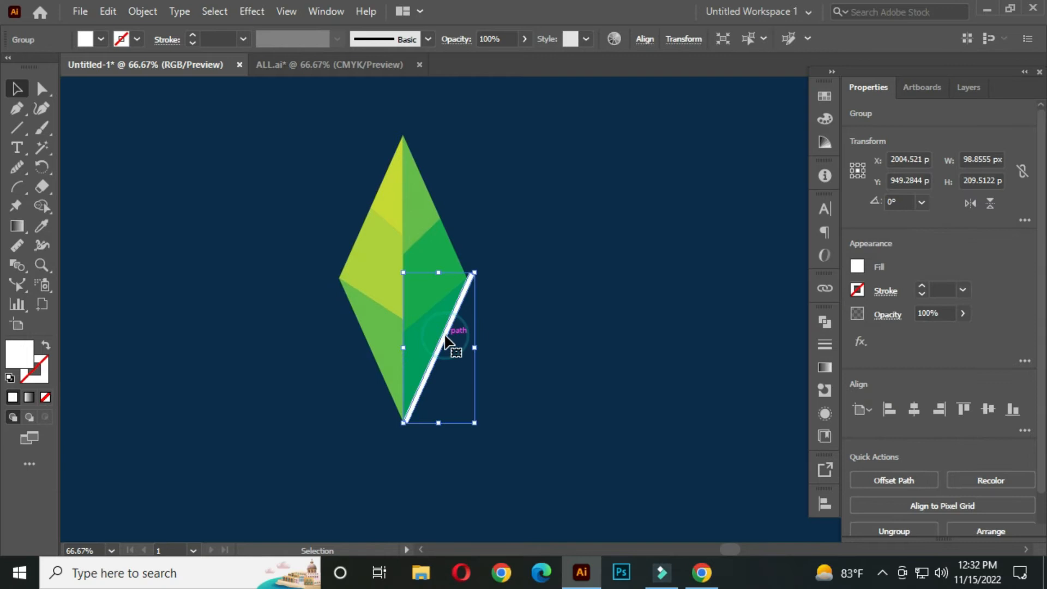
{"action": "scroll", "coordinate": [447, 338], "scroll_direction": "up", "scroll_amount": 1}
{"action": "right_click", "coordinate": [449, 328]}
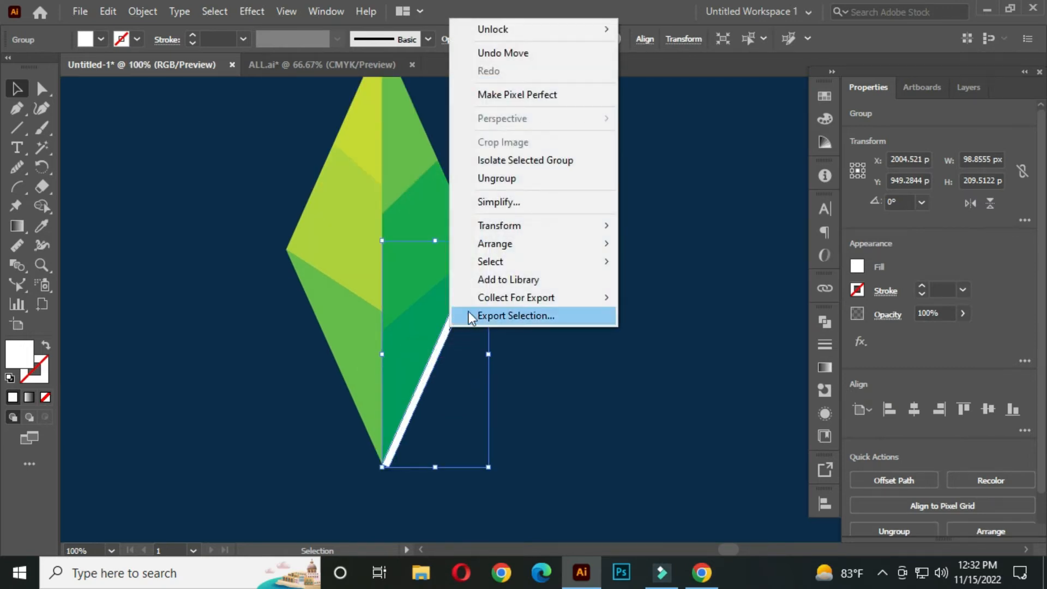
{"action": "mouse_move", "coordinate": [499, 227]}
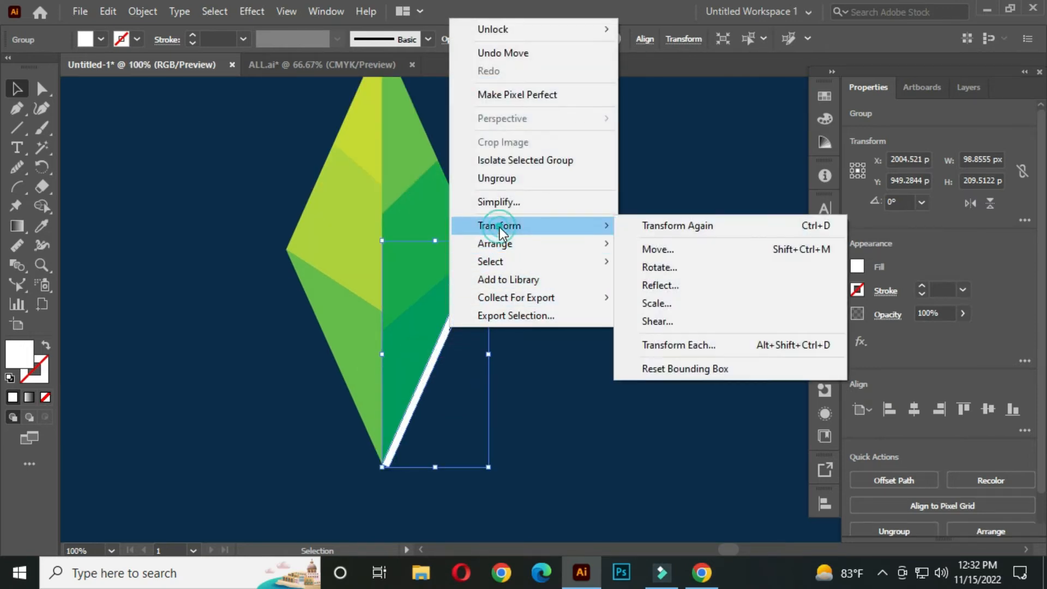
{"action": "left_click", "coordinate": [663, 284]}
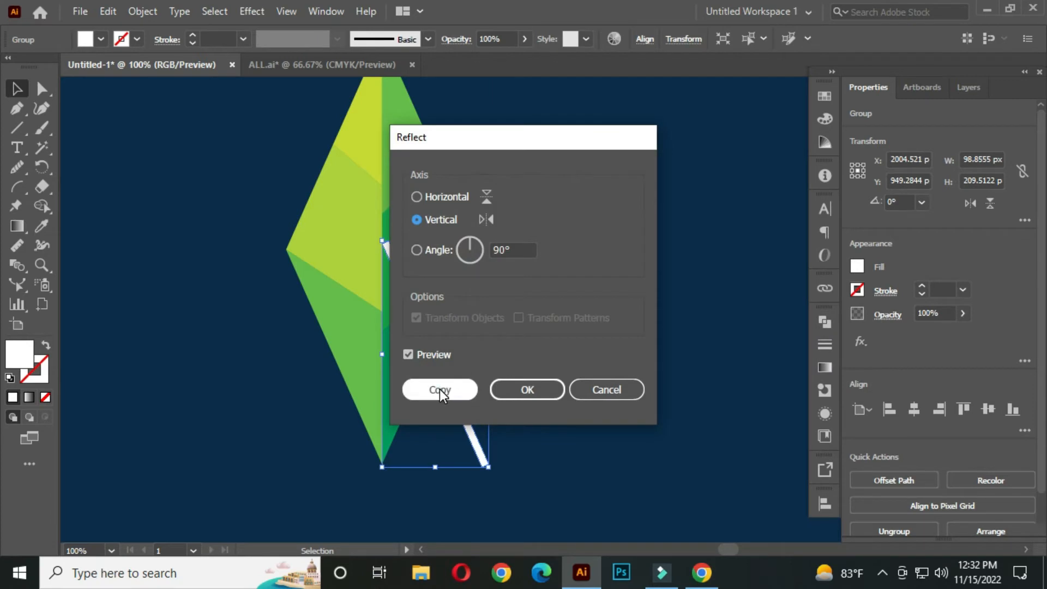
{"action": "left_click", "coordinate": [439, 388]}
{"action": "scroll", "coordinate": [447, 375], "scroll_direction": "up", "scroll_amount": 1}
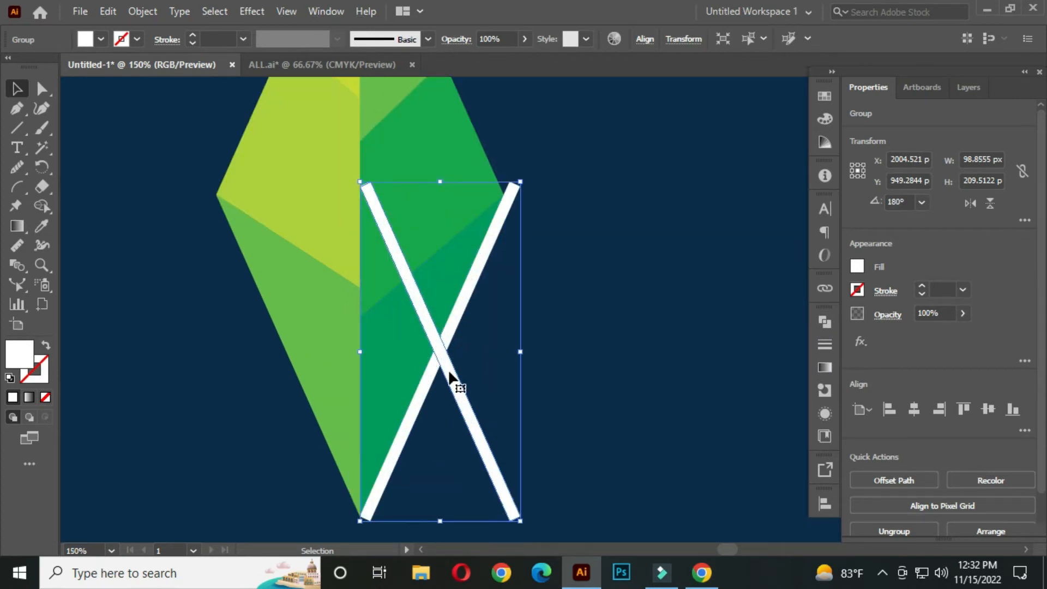
{"action": "left_click_drag", "start_coordinate": [448, 368], "coordinate": [290, 373]}
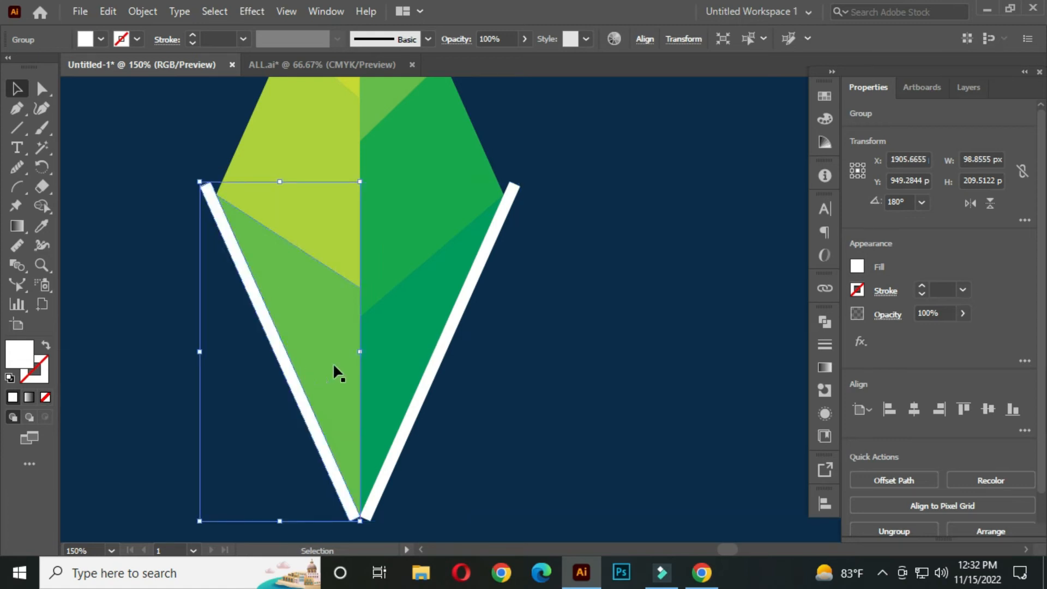
{"action": "left_click", "coordinate": [510, 343]}
{"action": "scroll", "coordinate": [510, 342], "scroll_direction": "down", "scroll_amount": 1}
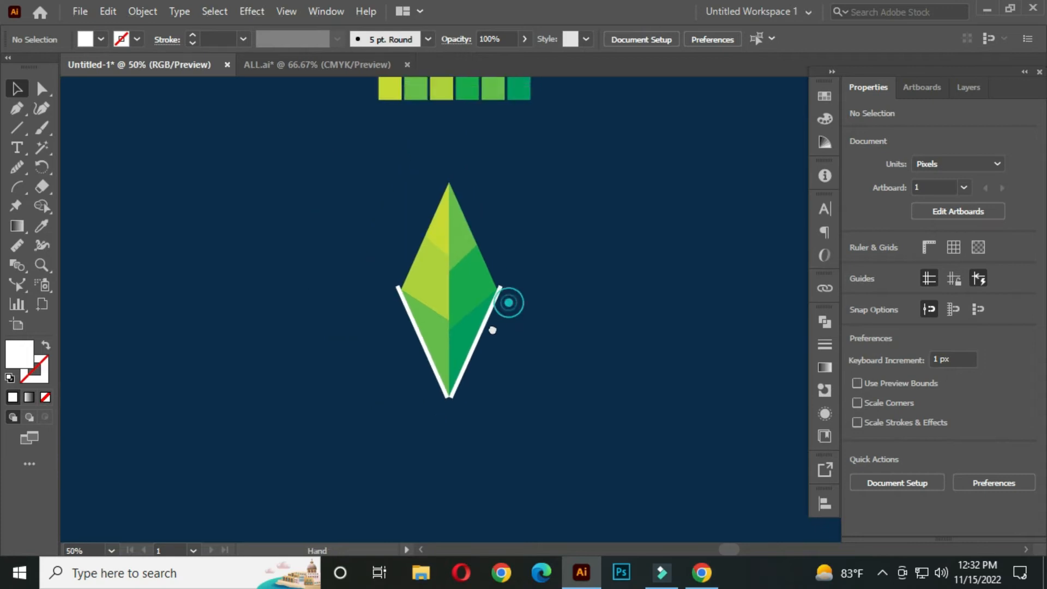
Duplicate the grouped diamond and place the copy to the right of the original.
{"action": "left_click", "coordinate": [439, 251]}
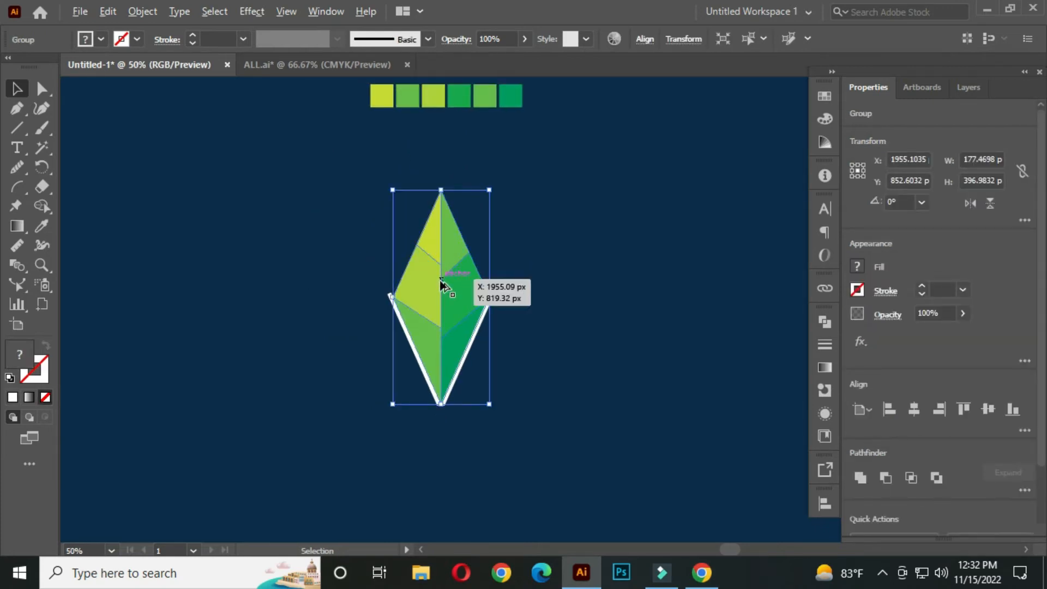
{"action": "left_click_drag", "start_coordinate": [440, 280], "coordinate": [569, 324]}
{"action": "scroll", "coordinate": [565, 364], "scroll_direction": "up", "scroll_amount": 2}
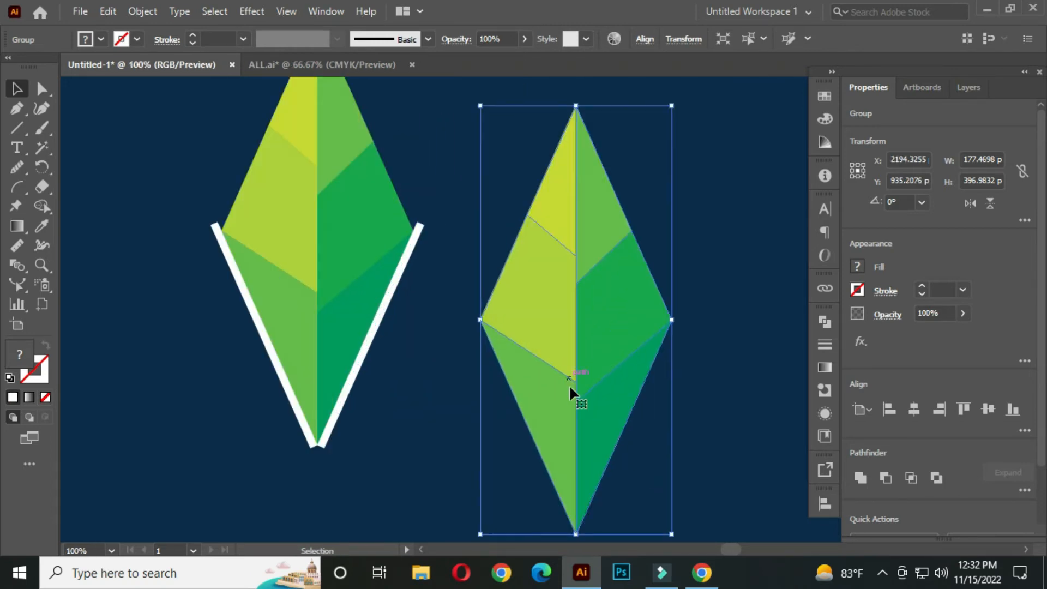
Rotate the diamond copy clockwise to about 312° and move it so its edge rests against the right white bar.
{"action": "left_click_drag", "start_coordinate": [678, 102], "coordinate": [747, 270]}
{"action": "left_click_drag", "start_coordinate": [550, 338], "coordinate": [443, 344]}
{"action": "scroll", "coordinate": [422, 351], "scroll_direction": "up", "scroll_amount": 2}
{"action": "left_click_drag", "start_coordinate": [366, 366], "coordinate": [357, 361]}
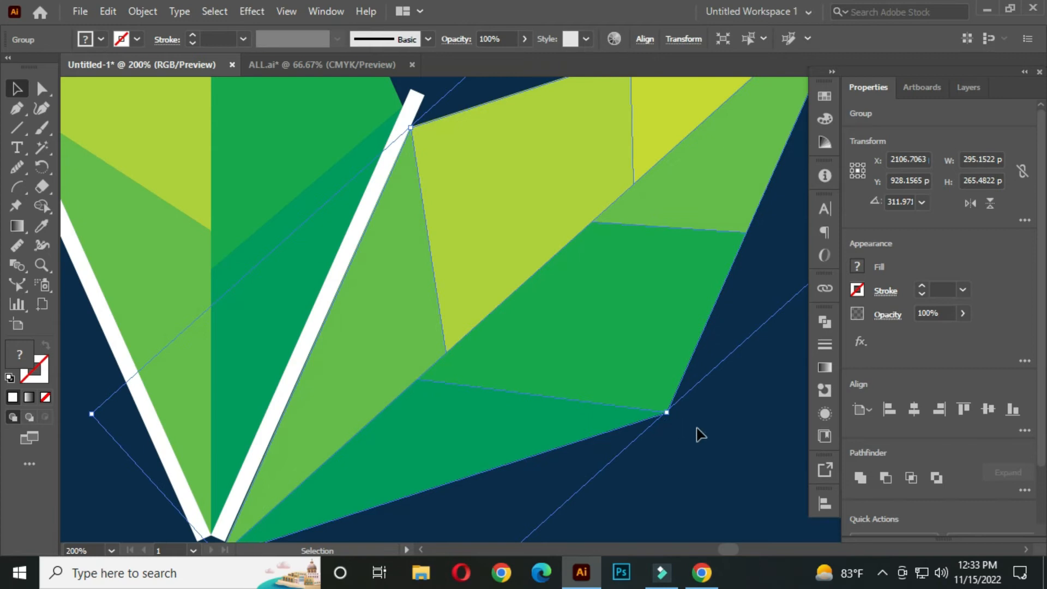
{"action": "left_click", "coordinate": [697, 430]}
{"action": "scroll", "coordinate": [548, 397], "scroll_direction": "down", "scroll_amount": 3}
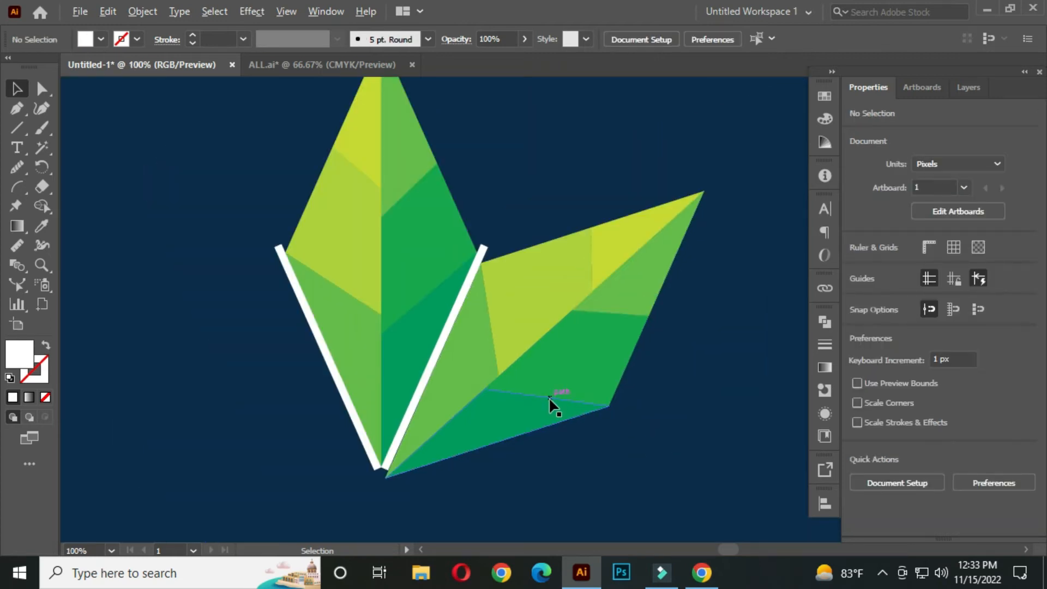
Scale the tilted diamond copy down proportionally from its lower tip to about 204 by 183 px.
{"action": "scroll", "coordinate": [549, 397], "scroll_direction": "down", "scroll_amount": 1}
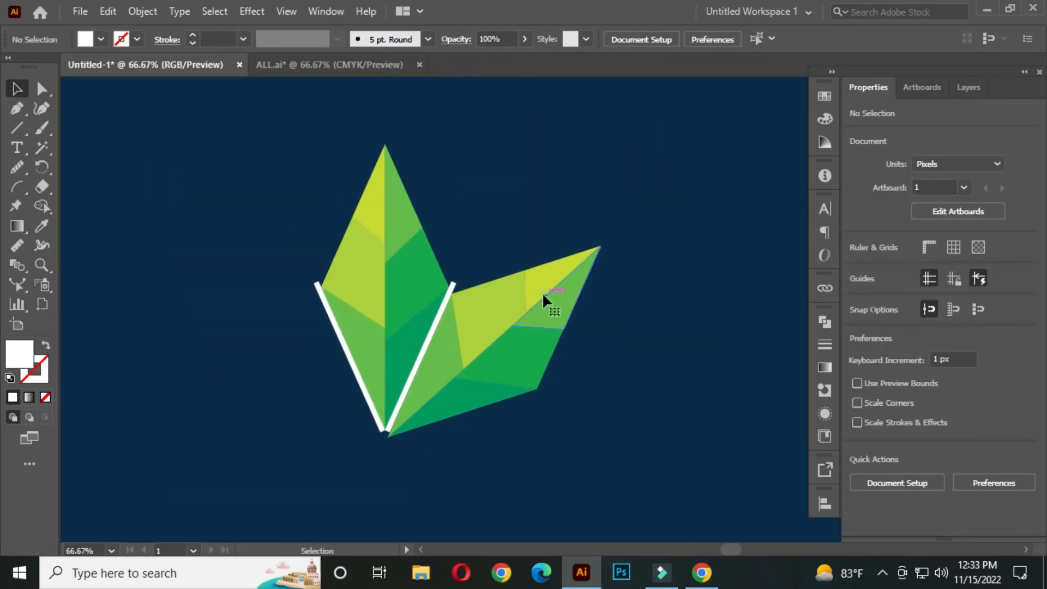
{"action": "left_click", "coordinate": [542, 292]}
{"action": "left_click_drag", "start_coordinate": [602, 244], "coordinate": [534, 305]}
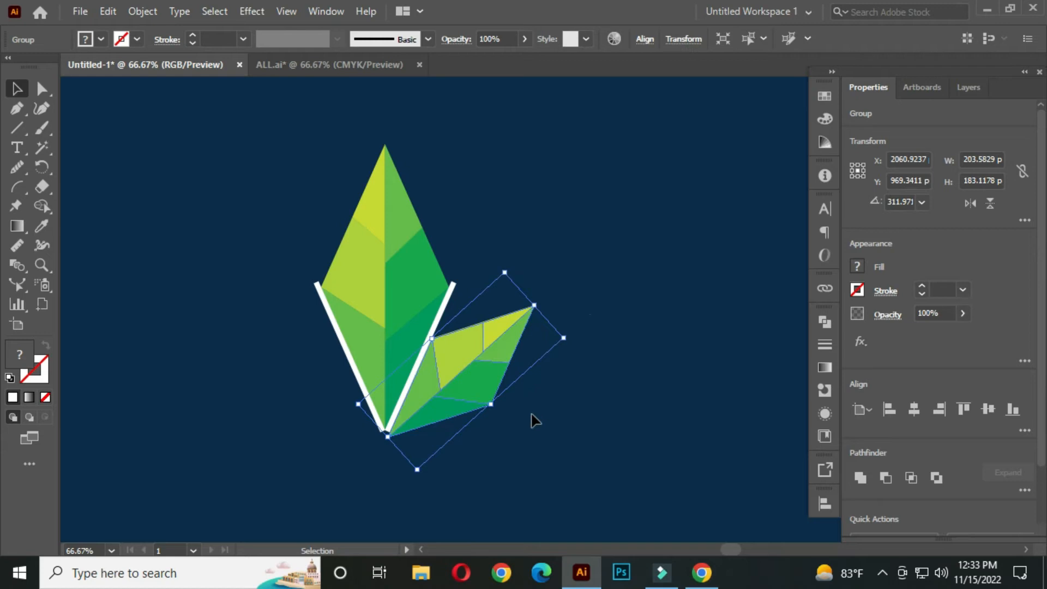
Create a vertically reflected copy of the small tilted diamond and place it against the outside of the left white bar.
{"action": "right_click", "coordinate": [451, 346]}
{"action": "mouse_move", "coordinate": [486, 246]}
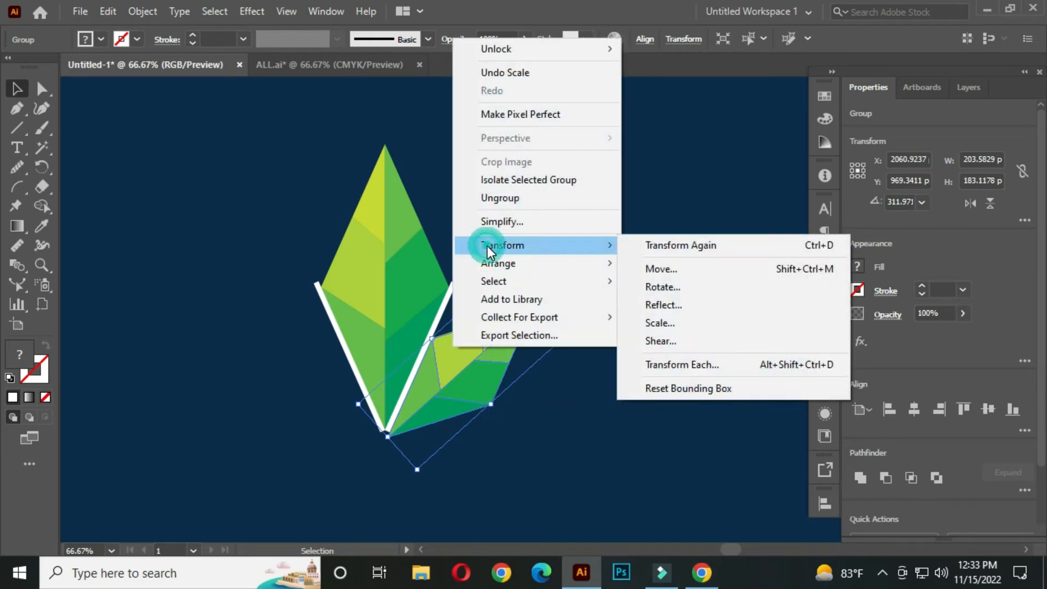
{"action": "left_click", "coordinate": [670, 304]}
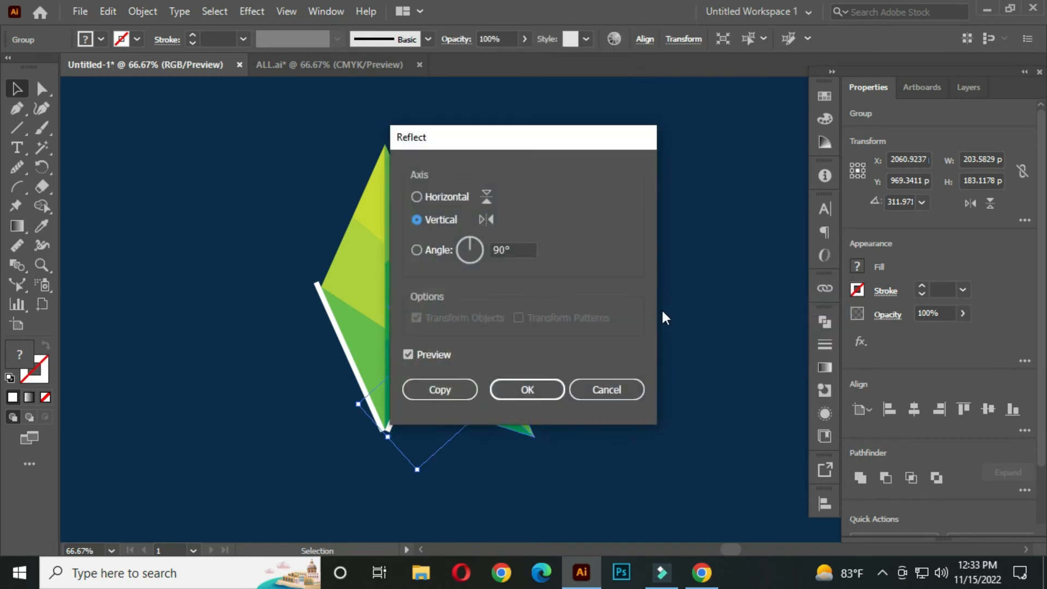
{"action": "left_click", "coordinate": [440, 389]}
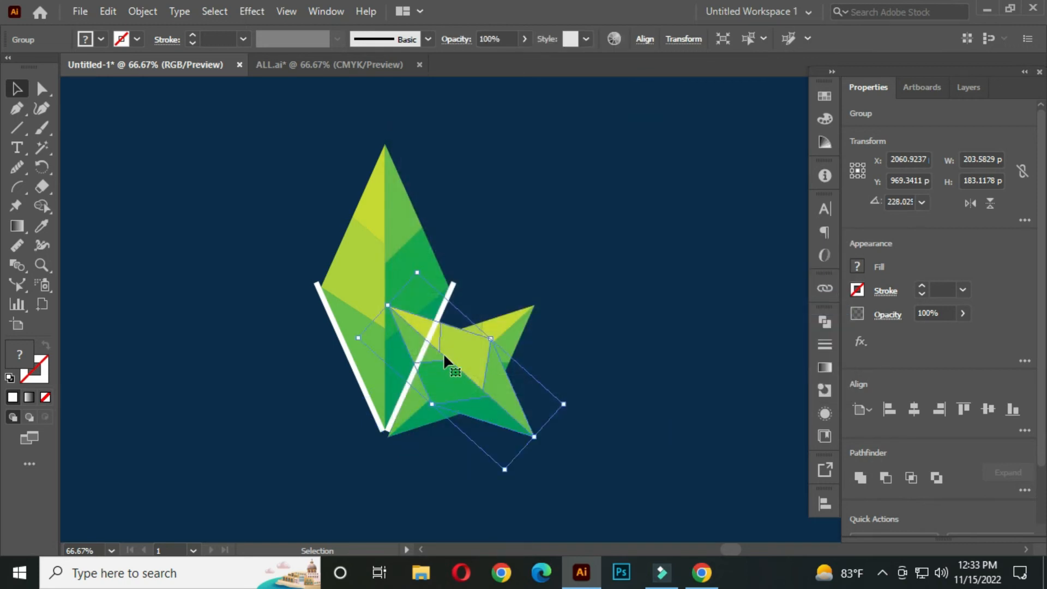
{"action": "scroll", "coordinate": [444, 357], "scroll_direction": "up", "scroll_amount": 1}
{"action": "left_click_drag", "start_coordinate": [441, 373], "coordinate": [330, 363]}
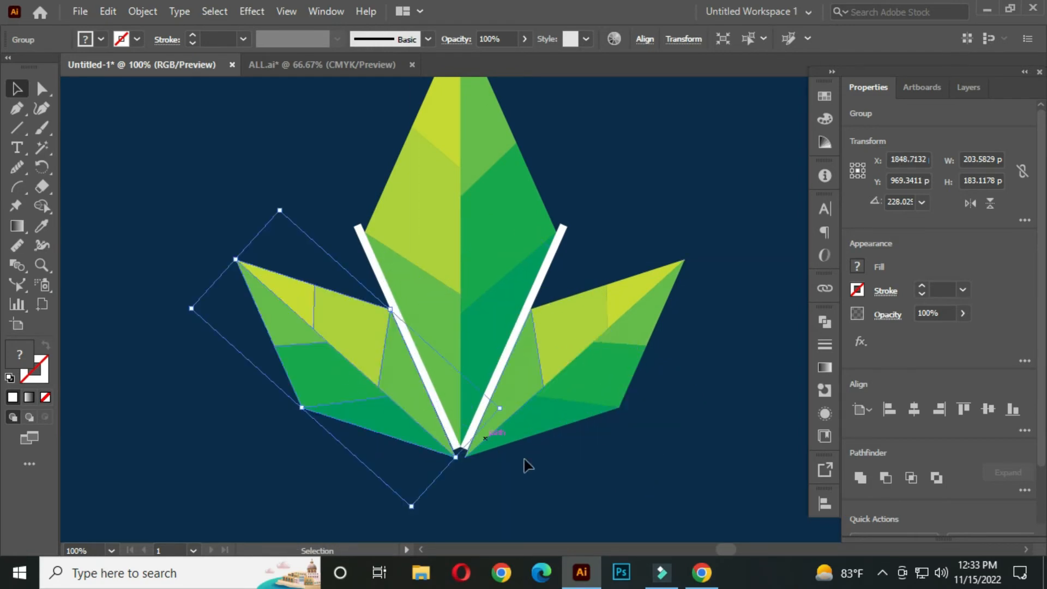
{"action": "left_click", "coordinate": [560, 473]}
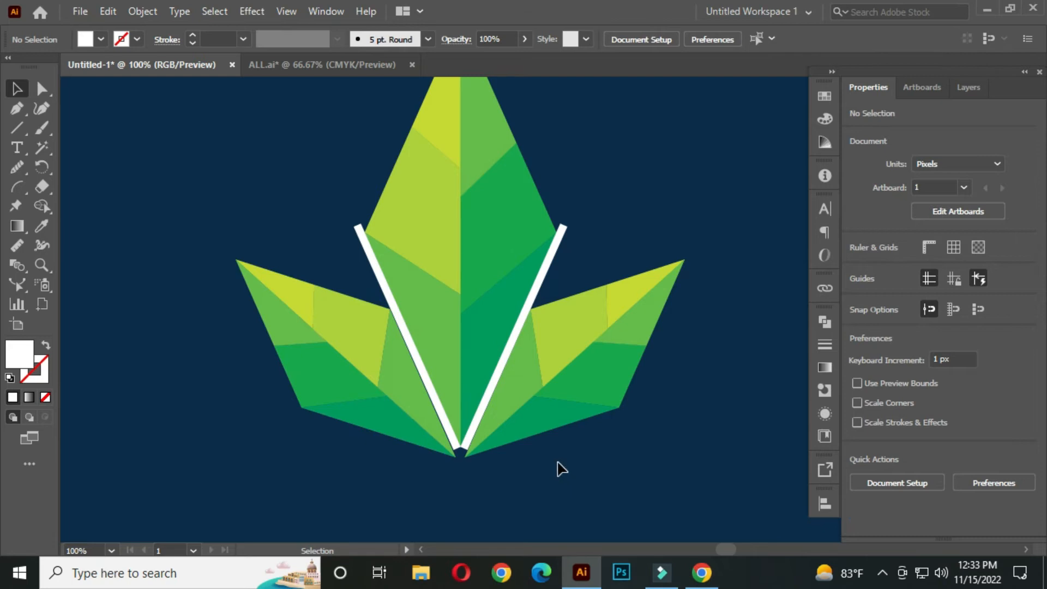
Move the right white bar out of the gap, down and to the right across the small right diamond.
{"action": "left_click_drag", "start_coordinate": [571, 455], "coordinate": [522, 412]}
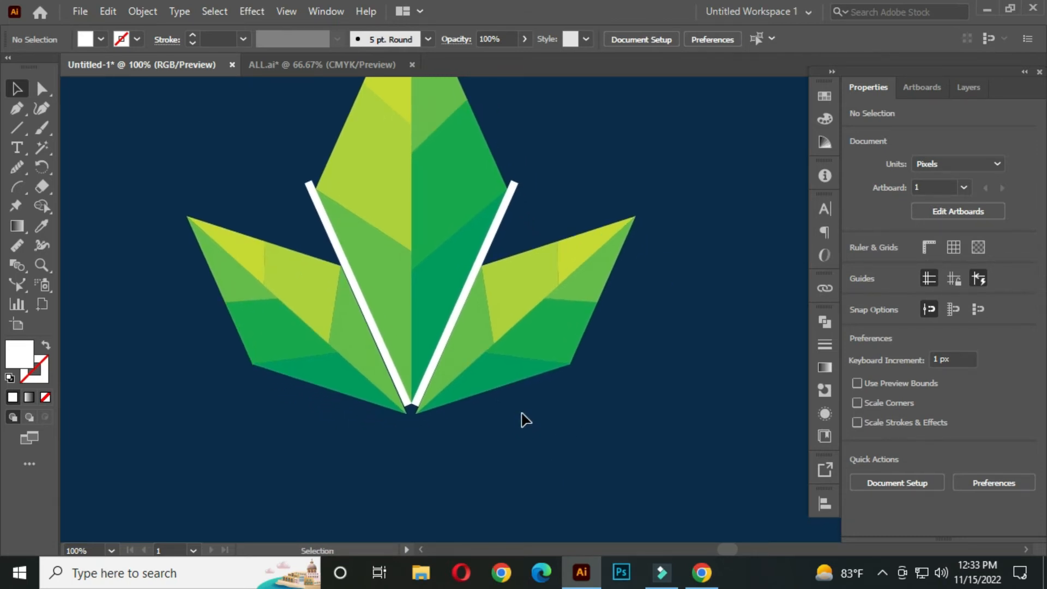
{"action": "left_click", "coordinate": [456, 303]}
{"action": "mouse_move", "coordinate": [457, 303]}
{"action": "left_mouse_down"}
{"action": "mouse_move", "coordinate": [507, 411]}
{"action": "mouse_move", "coordinate": [522, 403]}
{"action": "left_mouse_up"}
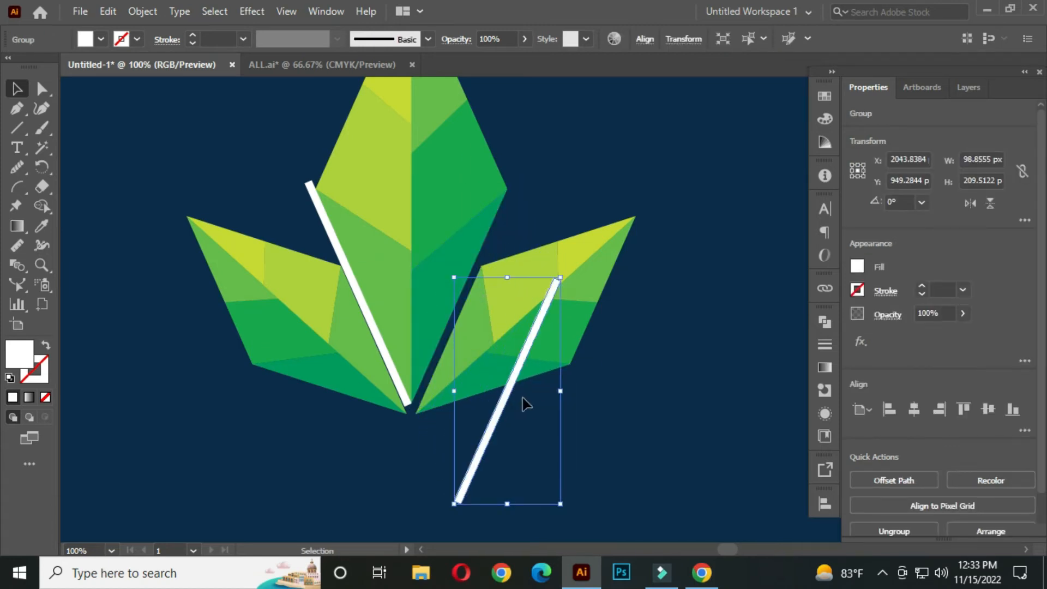
Rotate the moved white bar to about 312° and rest it along the lower outer edge of the small right diamond.
{"action": "scroll", "coordinate": [535, 396], "scroll_direction": "up", "scroll_amount": 1}
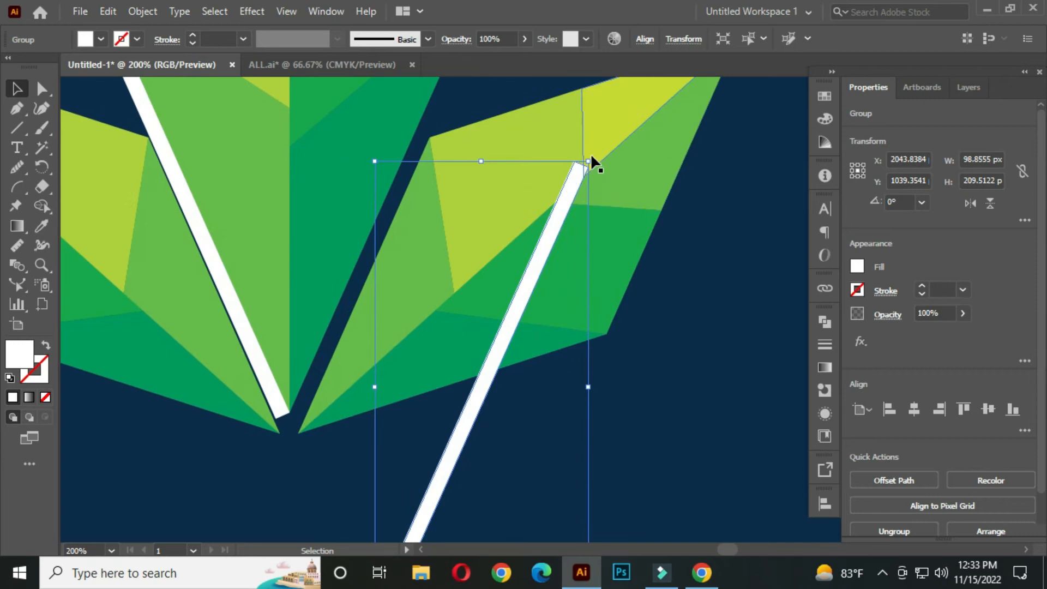
{"action": "left_click_drag", "start_coordinate": [593, 158], "coordinate": [666, 345]}
{"action": "scroll", "coordinate": [507, 385], "scroll_direction": "up", "scroll_amount": 1}
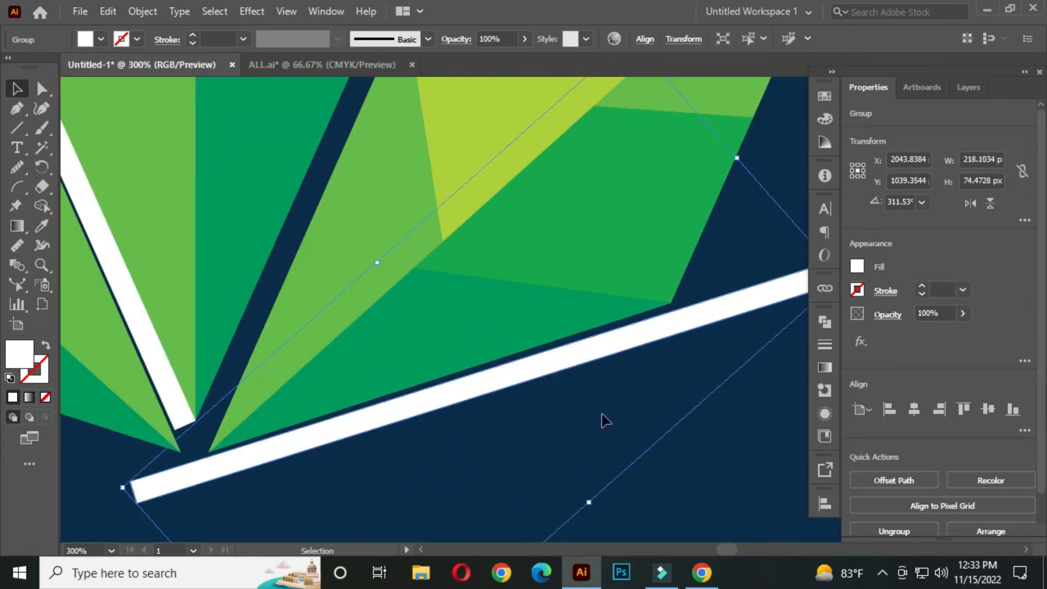
{"action": "left_click_drag", "start_coordinate": [594, 509], "coordinate": [569, 491]}
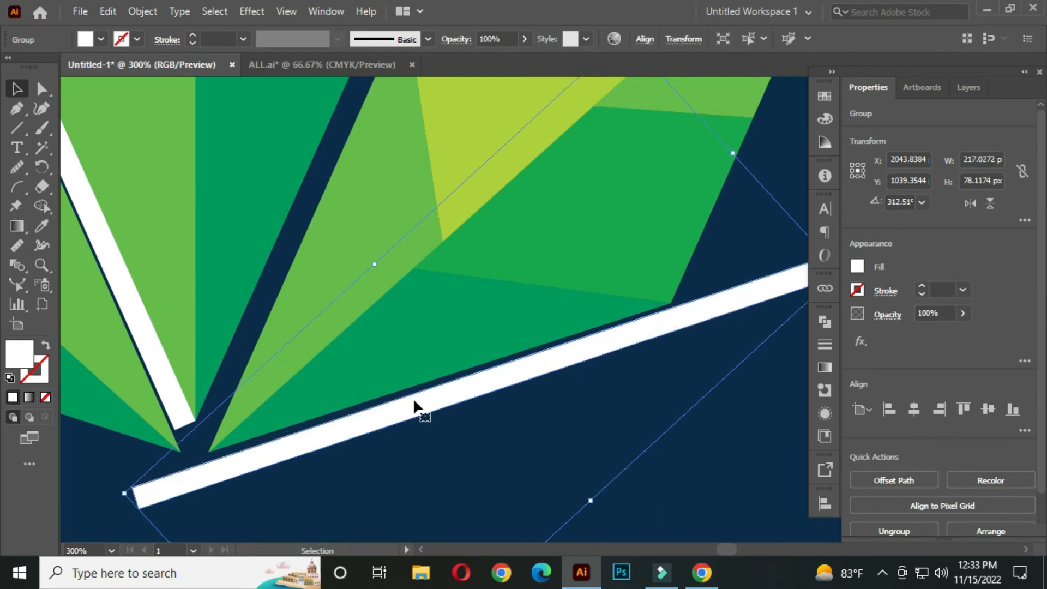
{"action": "left_click_drag", "start_coordinate": [412, 401], "coordinate": [412, 396]}
{"action": "left_click_drag", "start_coordinate": [116, 489], "coordinate": [120, 494]}
{"action": "left_click", "coordinate": [552, 470]}
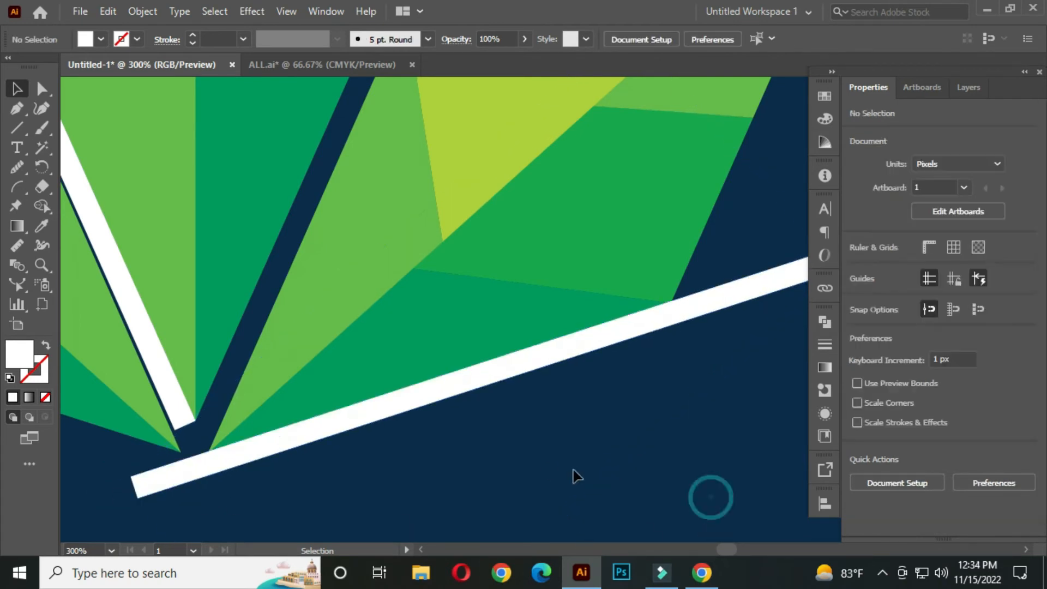
Create a reflected copy of the lower white bar and place it along the lower edge of the small left diamond.
{"action": "key", "text": "ctrl+1"}
{"action": "left_click_drag", "start_coordinate": [540, 455], "coordinate": [483, 376]}
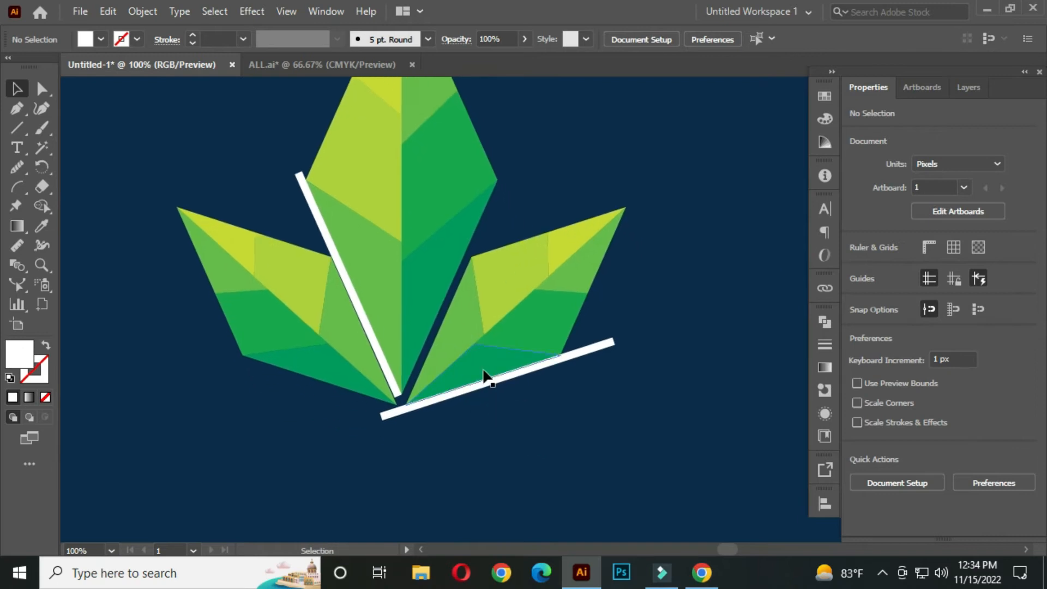
{"action": "left_click", "coordinate": [492, 380]}
{"action": "right_click", "coordinate": [482, 381]}
{"action": "mouse_move", "coordinate": [534, 276]}
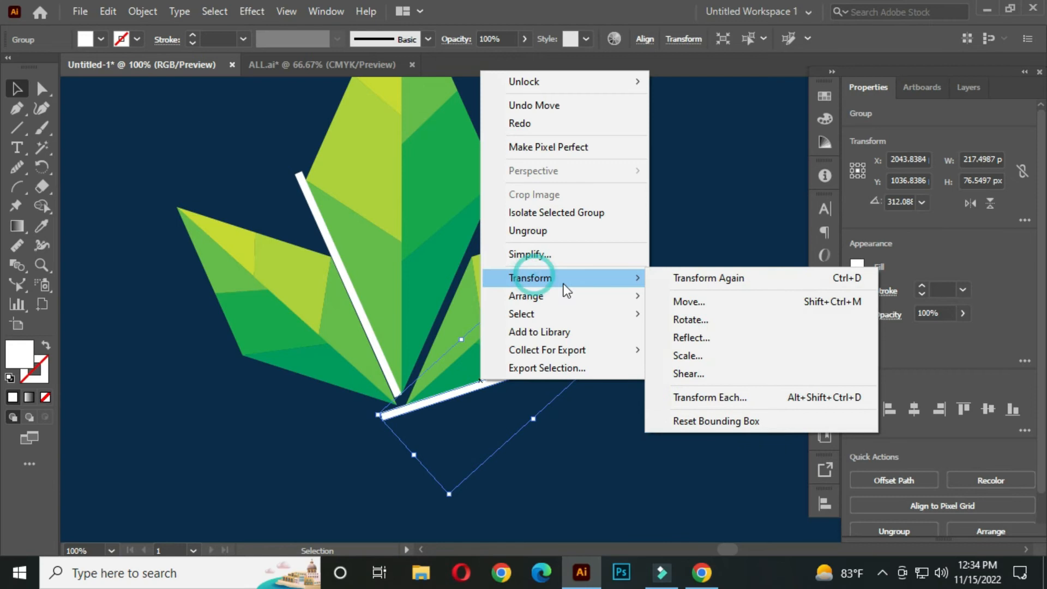
{"action": "left_click", "coordinate": [693, 342]}
{"action": "left_click", "coordinate": [442, 389]}
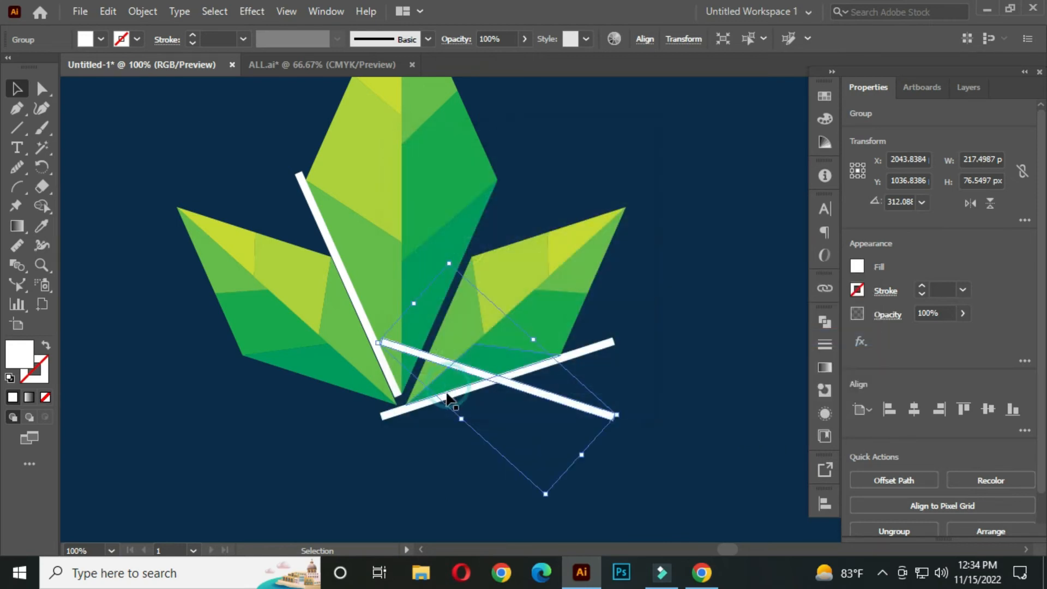
{"action": "left_click_drag", "start_coordinate": [515, 390], "coordinate": [334, 396]}
{"action": "left_click", "coordinate": [493, 404]}
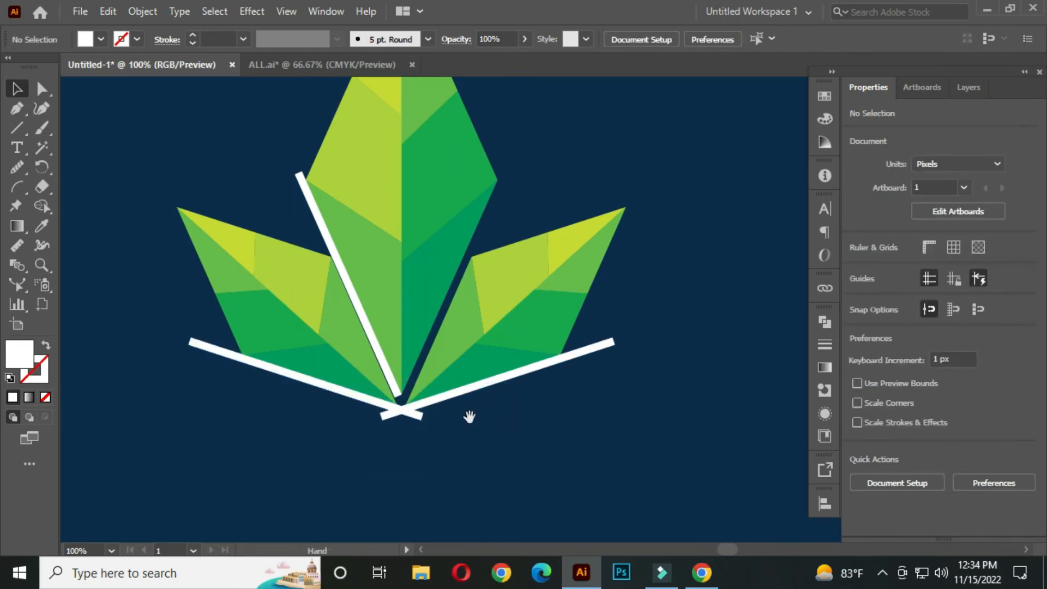
Delete the white bar in the gap between the central diamond and the small left diamond.
{"action": "left_click_drag", "start_coordinate": [469, 416], "coordinate": [478, 394]}
{"action": "left_click_drag", "start_coordinate": [495, 303], "coordinate": [475, 268]}
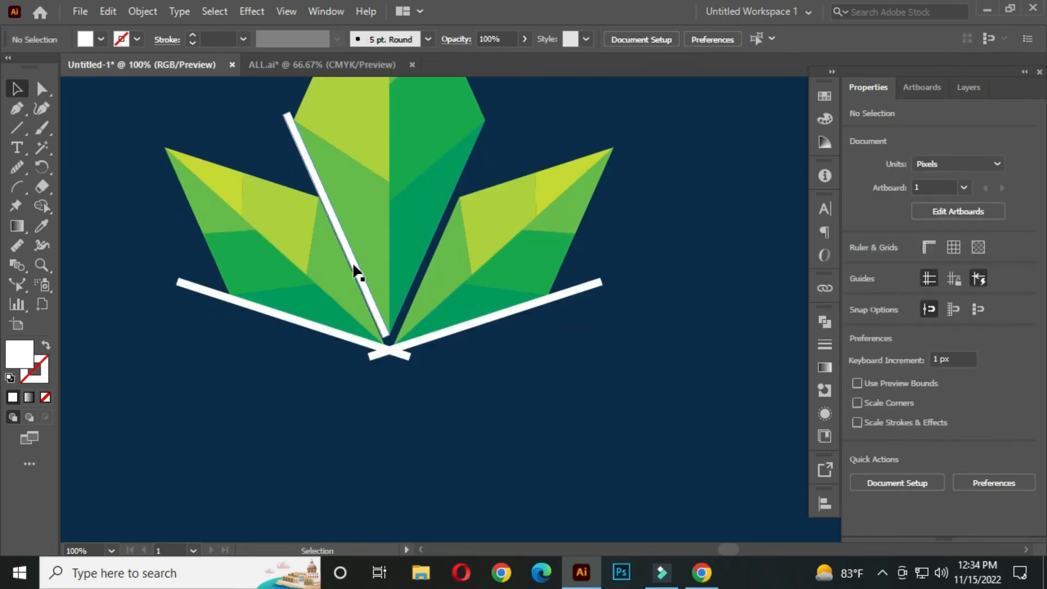
{"action": "left_click", "coordinate": [353, 266]}
{"action": "key", "text": "Delete"}
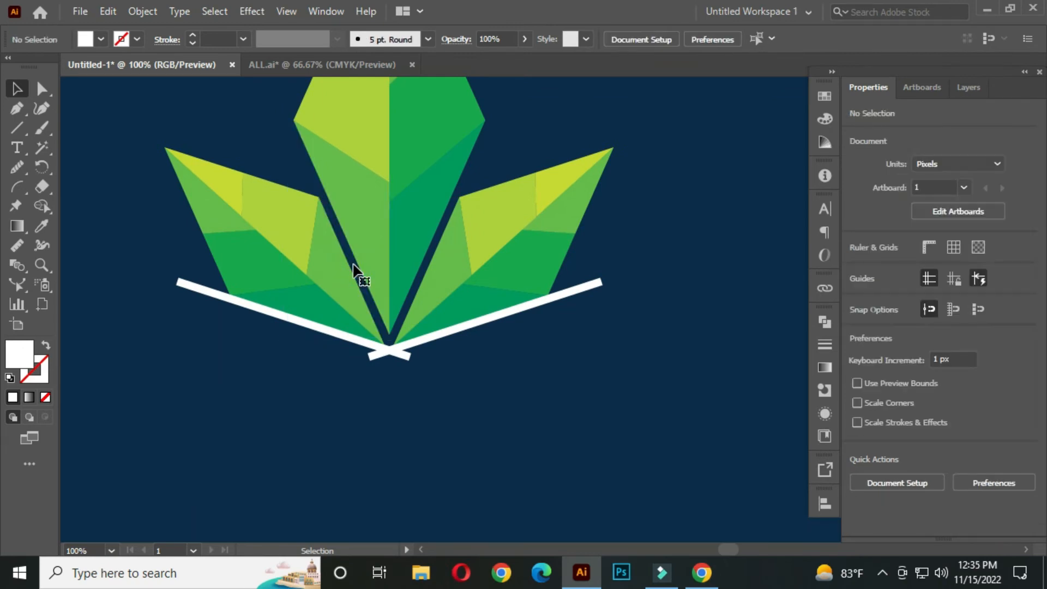
Place another copy of the large diamond below the right white bar, rotated to about 266°.
{"action": "scroll", "coordinate": [485, 237], "scroll_direction": "down", "scroll_amount": 1}
{"action": "left_click_drag", "start_coordinate": [486, 238], "coordinate": [473, 335]}
{"action": "left_click", "coordinate": [503, 299]}
{"action": "left_click_drag", "start_coordinate": [608, 278], "coordinate": [636, 357]}
{"action": "scroll", "coordinate": [498, 357], "scroll_direction": "up", "scroll_amount": 2}
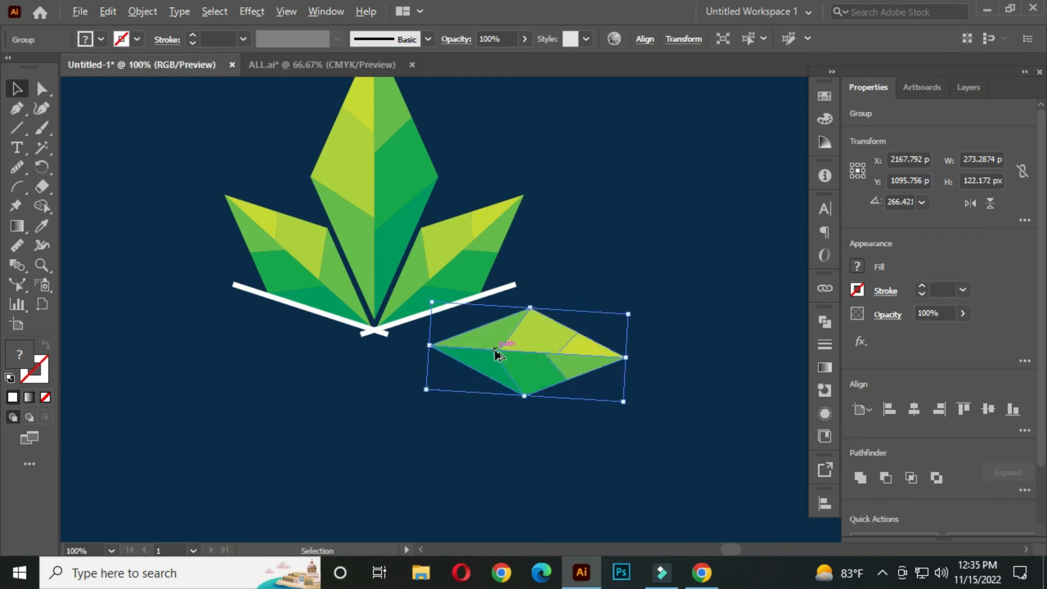
Move the new diamond copy against the underside of the right white bar and rotate it to about 264°.
{"action": "left_click_drag", "start_coordinate": [434, 348], "coordinate": [398, 342]}
{"action": "scroll", "coordinate": [488, 297], "scroll_direction": "up", "scroll_amount": 2}
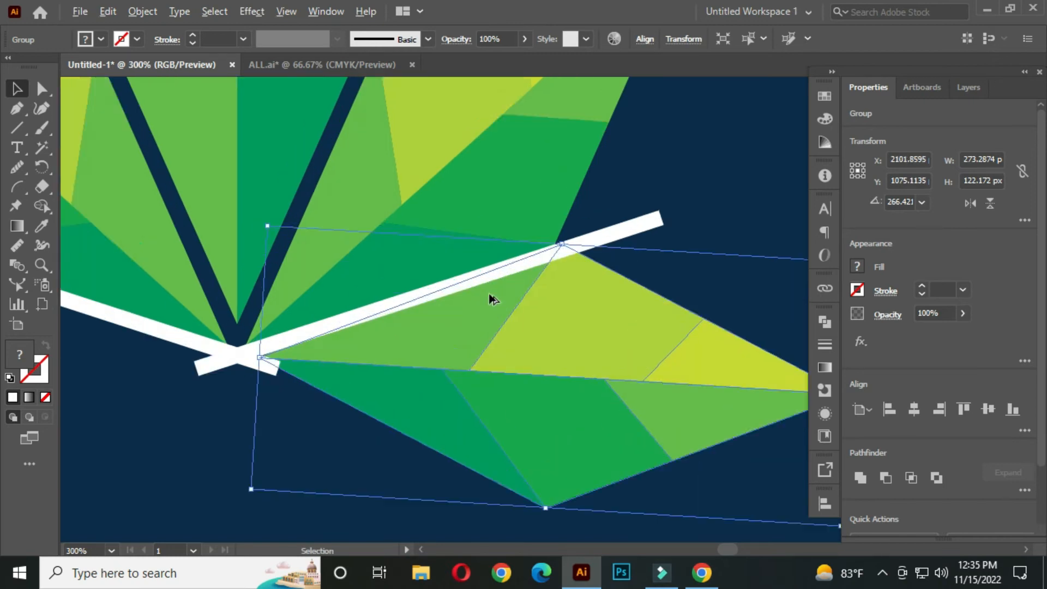
{"action": "left_click_drag", "start_coordinate": [324, 359], "coordinate": [296, 375]}
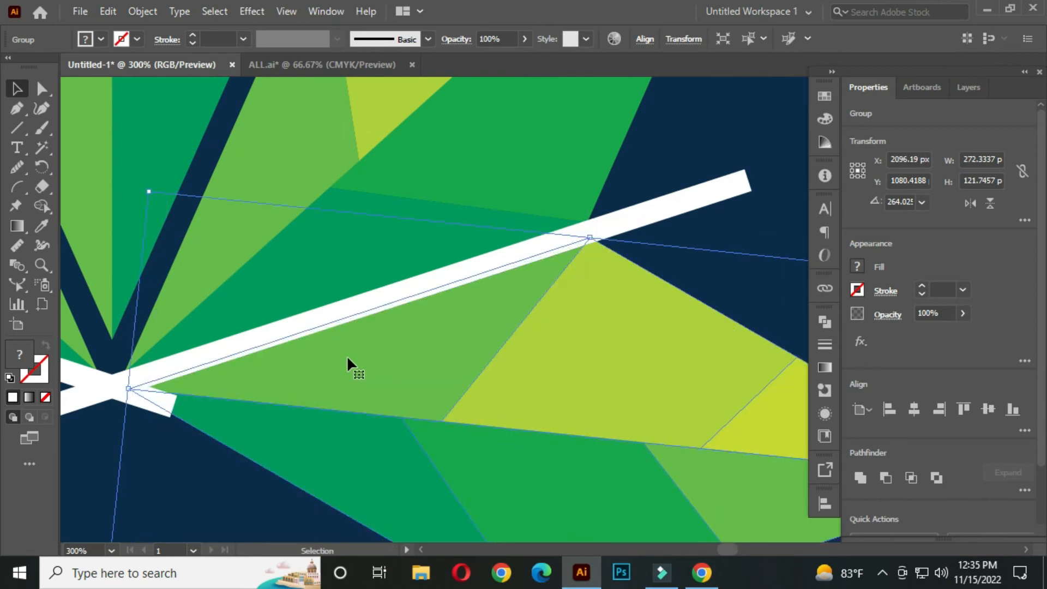
{"action": "scroll", "coordinate": [348, 357], "scroll_direction": "down", "scroll_amount": 1}
{"action": "scroll", "coordinate": [378, 349], "scroll_direction": "down", "scroll_amount": 1}
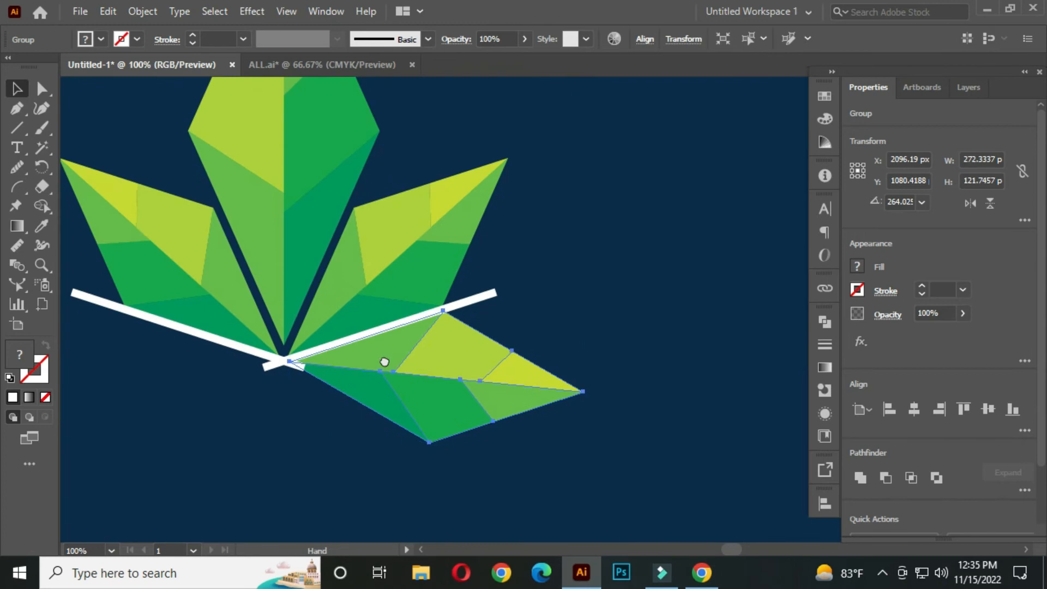
Scale the lower right diamond down proportionally from its inner tip to about 142 by 64 px.
{"action": "left_click_drag", "start_coordinate": [386, 362], "coordinate": [439, 304]}
{"action": "scroll", "coordinate": [439, 302], "scroll_direction": "down", "scroll_amount": 1}
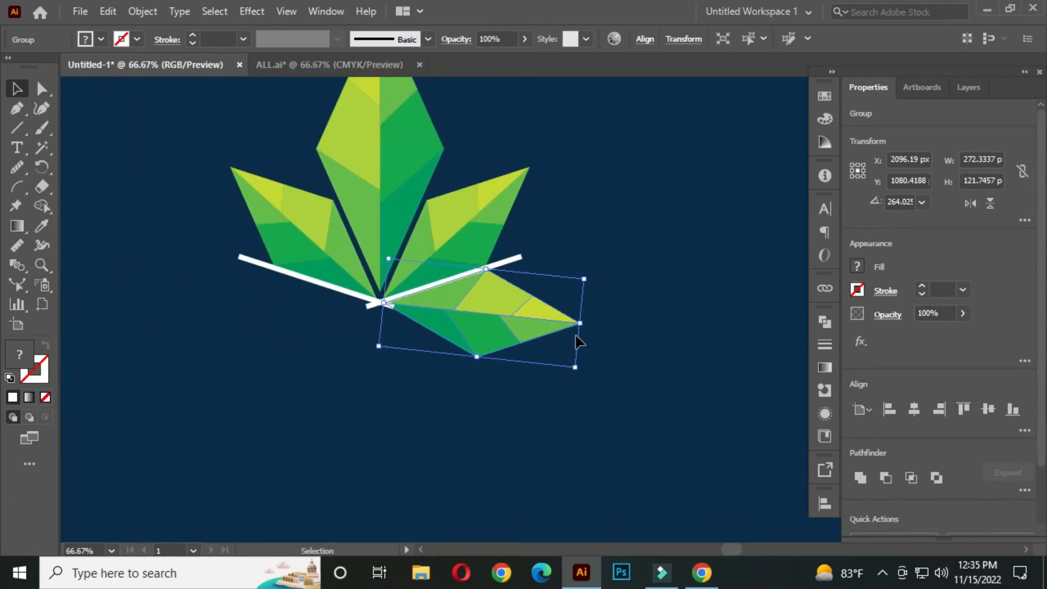
{"action": "left_click_drag", "start_coordinate": [580, 324], "coordinate": [485, 313]}
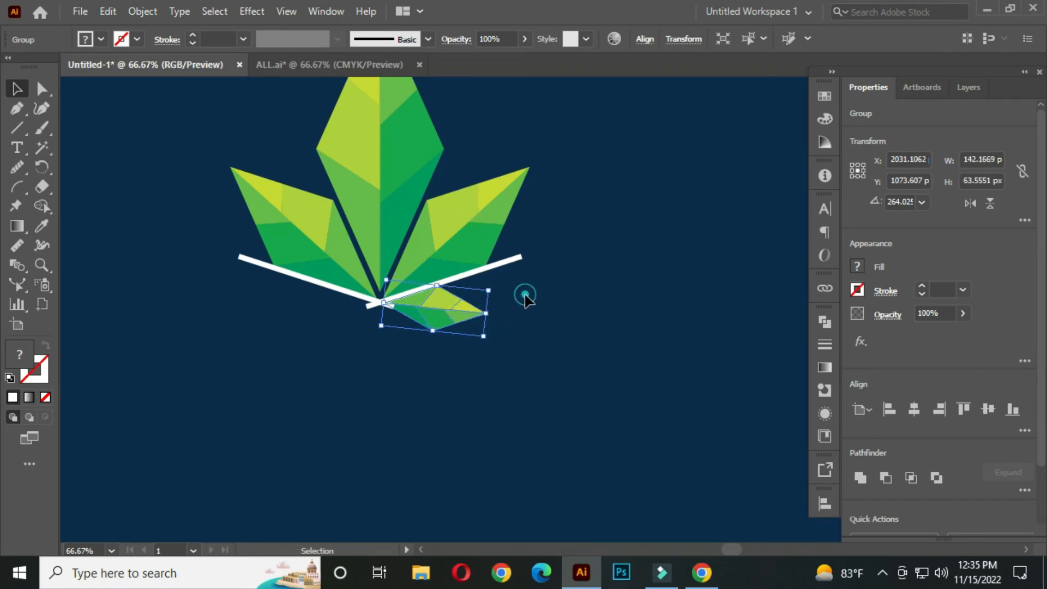
{"action": "left_click", "coordinate": [516, 312]}
Create a vertically reflected copy of the lower right diamond and place it against the underside of the left white bar.
{"action": "scroll", "coordinate": [421, 315], "scroll_direction": "up", "scroll_amount": 2}
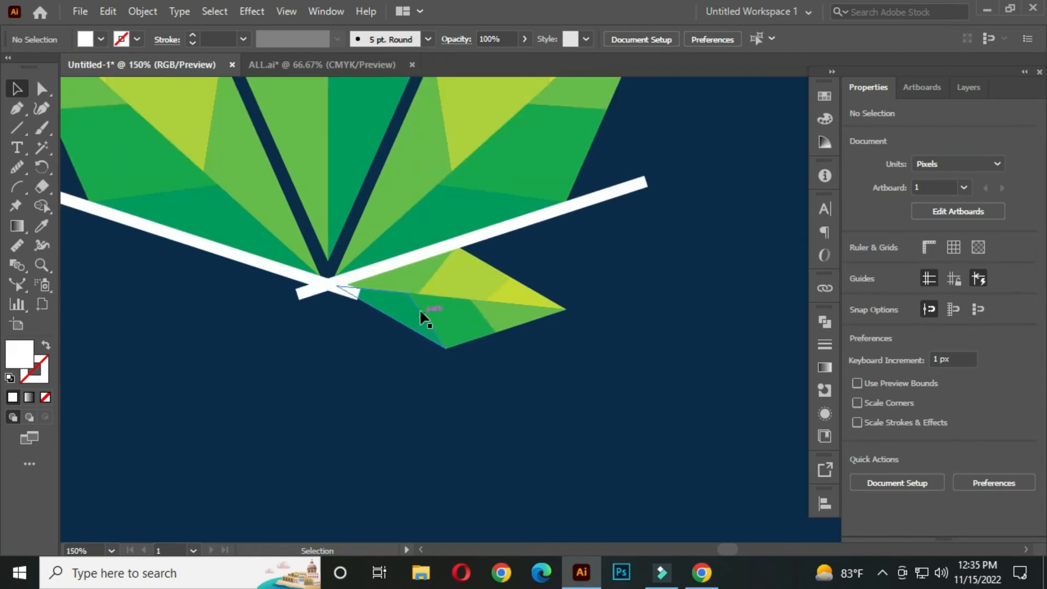
{"action": "left_click", "coordinate": [413, 294]}
{"action": "right_click", "coordinate": [413, 293]}
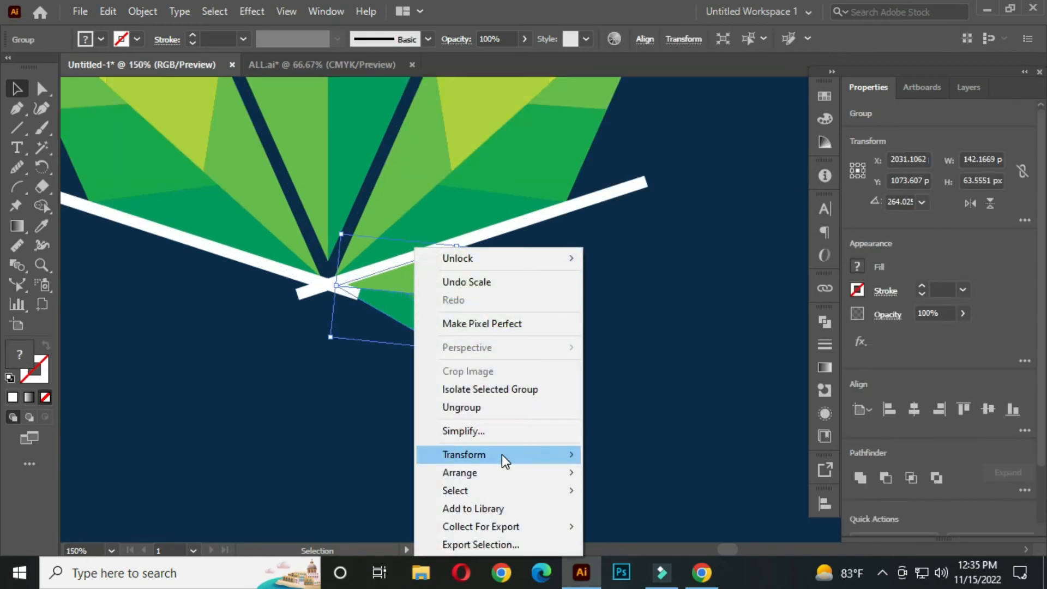
{"action": "mouse_move", "coordinate": [502, 454]}
{"action": "left_click", "coordinate": [621, 371]}
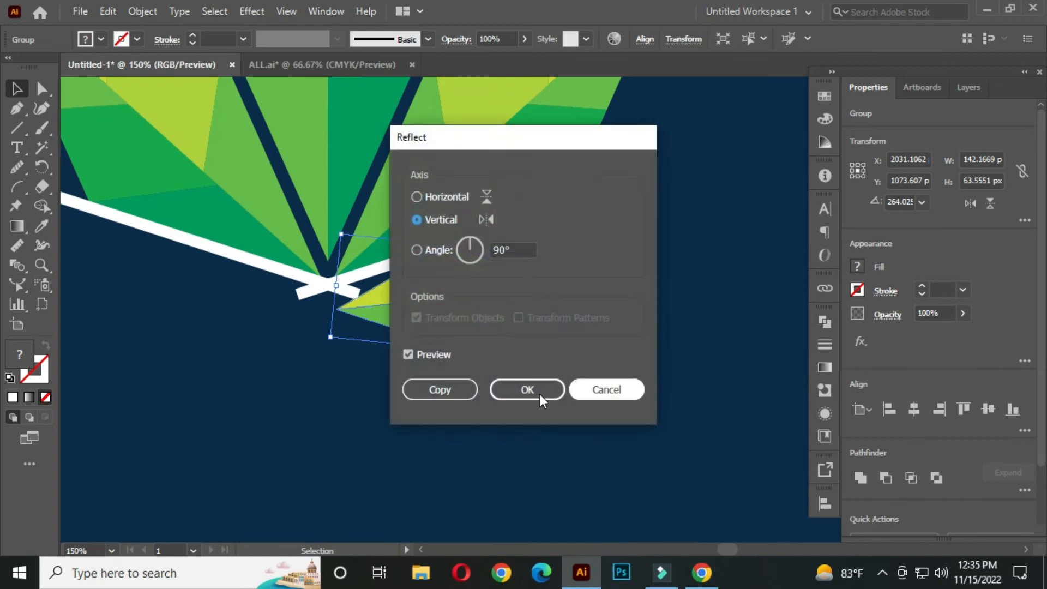
{"action": "left_click", "coordinate": [439, 389]}
{"action": "left_click_drag", "start_coordinate": [282, 341], "coordinate": [515, 389]}
{"action": "left_click_drag", "start_coordinate": [607, 344], "coordinate": [380, 344]}
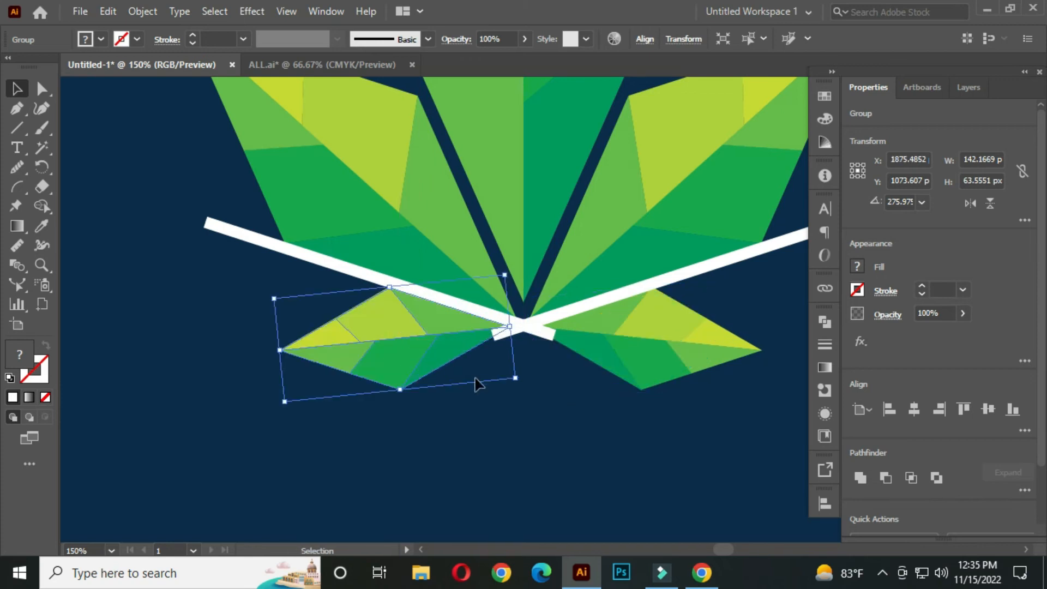
{"action": "left_click", "coordinate": [548, 387]}
Delete both remaining white bars between the upper and lower small diamonds.
{"action": "scroll", "coordinate": [551, 378], "scroll_direction": "down", "scroll_amount": 2}
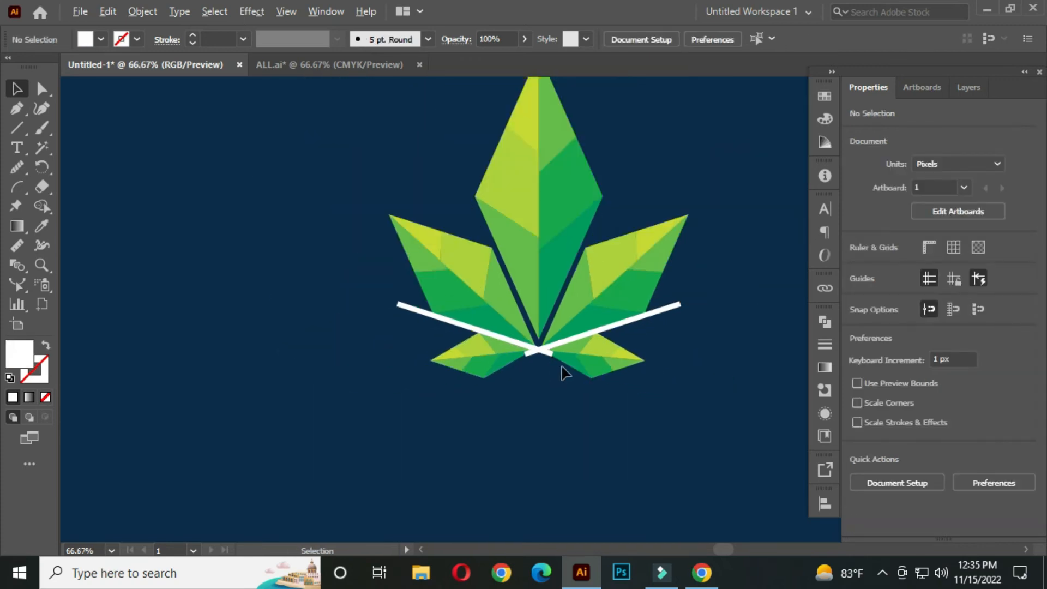
{"action": "left_click", "coordinate": [602, 330]}
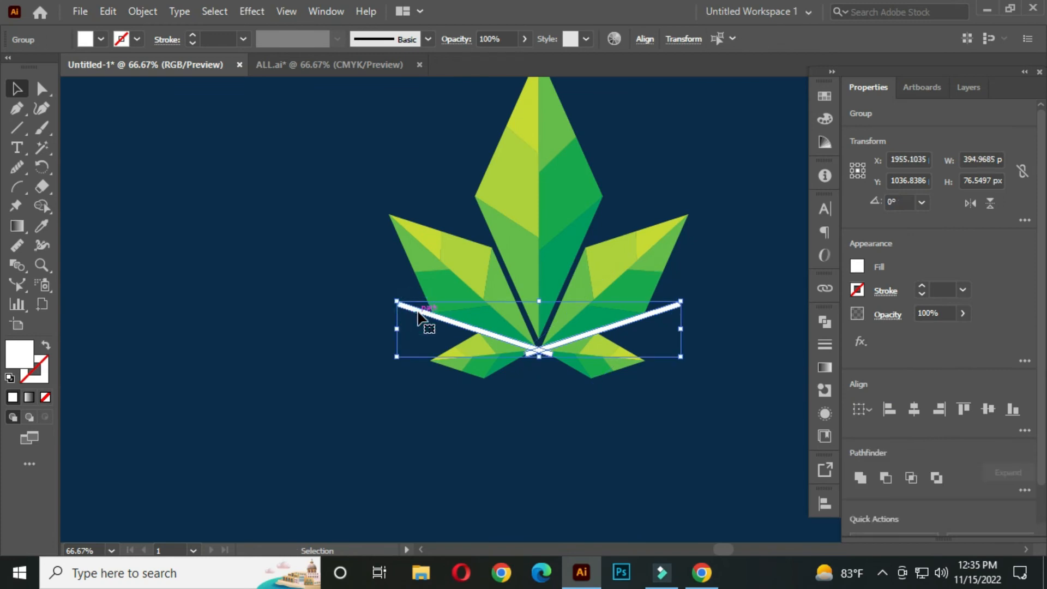
{"action": "key", "text": "Delete"}
{"action": "scroll", "coordinate": [601, 333], "scroll_direction": "down", "scroll_amount": 1}
{"action": "left_click_drag", "start_coordinate": [639, 312], "coordinate": [460, 309]}
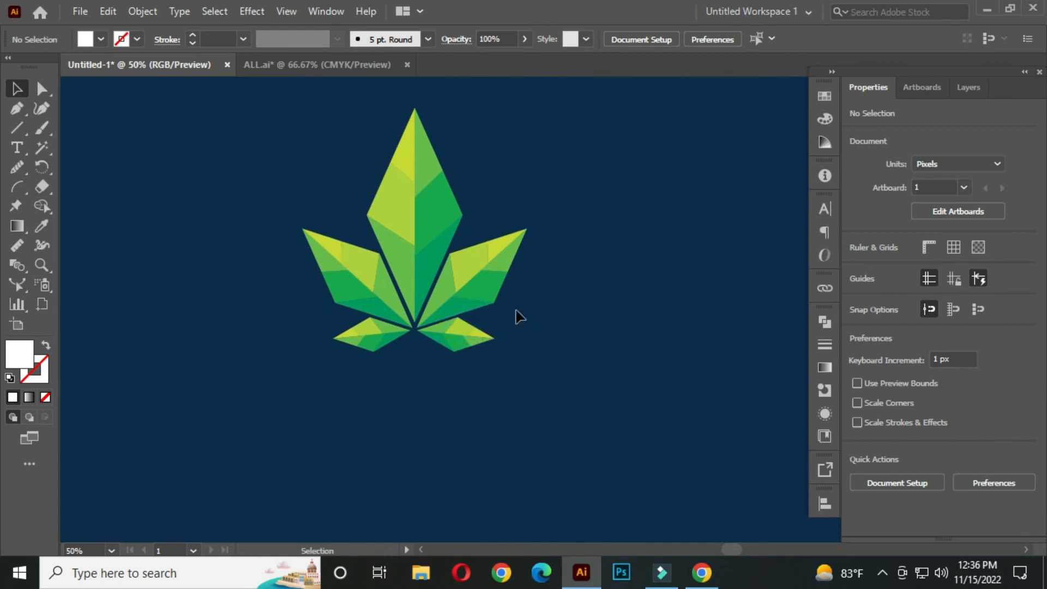
Draw a white circle about 94 px in diameter and place it centrally beneath the leaf.
{"action": "right_click", "coordinate": [26, 129]}
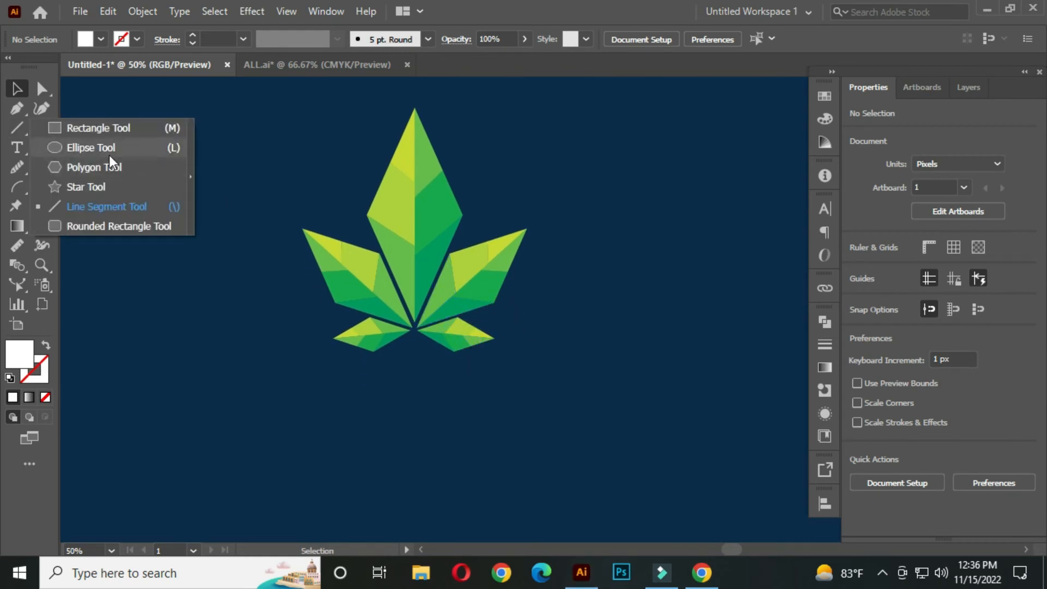
{"action": "left_click", "coordinate": [90, 148]}
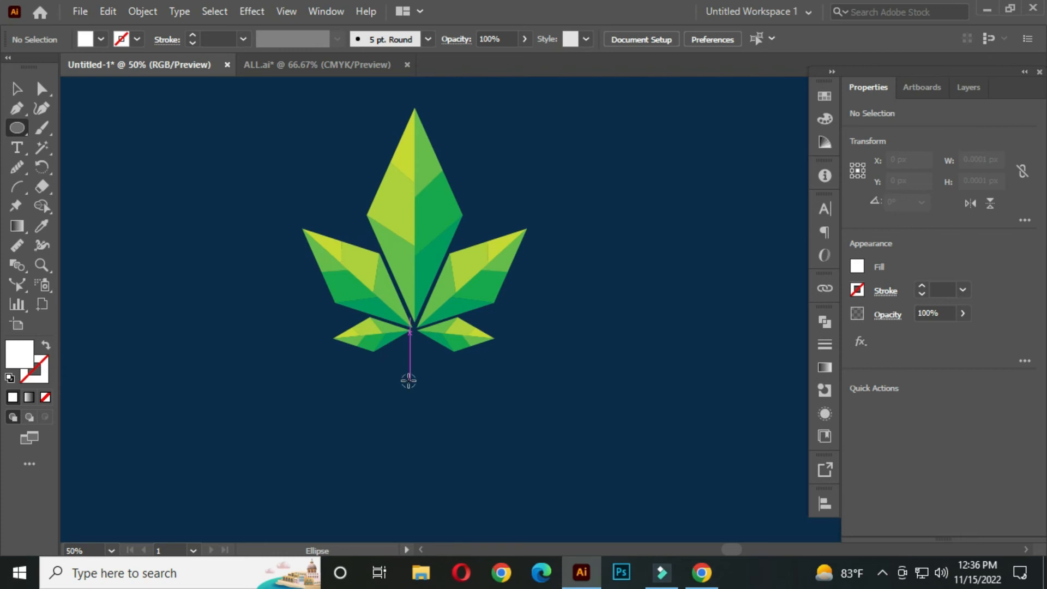
{"action": "scroll", "coordinate": [408, 381], "scroll_direction": "up", "scroll_amount": 2}
{"action": "left_click_drag", "start_coordinate": [414, 373], "coordinate": [451, 370]}
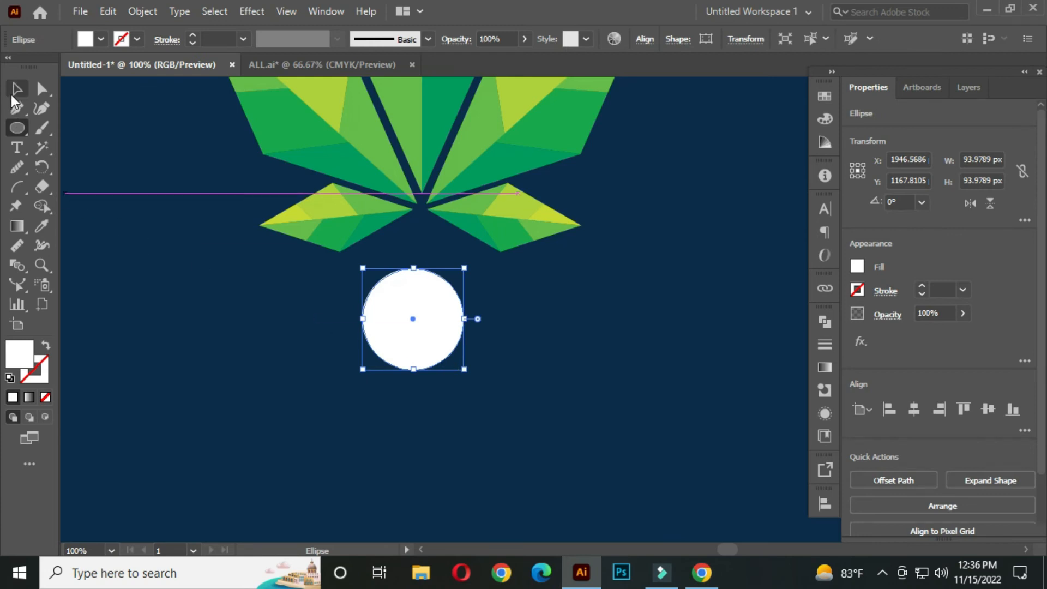
{"action": "left_click", "coordinate": [15, 91]}
{"action": "left_click_drag", "start_coordinate": [414, 361], "coordinate": [417, 376]}
{"action": "left_click", "coordinate": [531, 346]}
Create a white 3-point star with radii of 100 px and 50 px beside the circle as a triangle.
{"action": "left_click", "coordinate": [23, 134]}
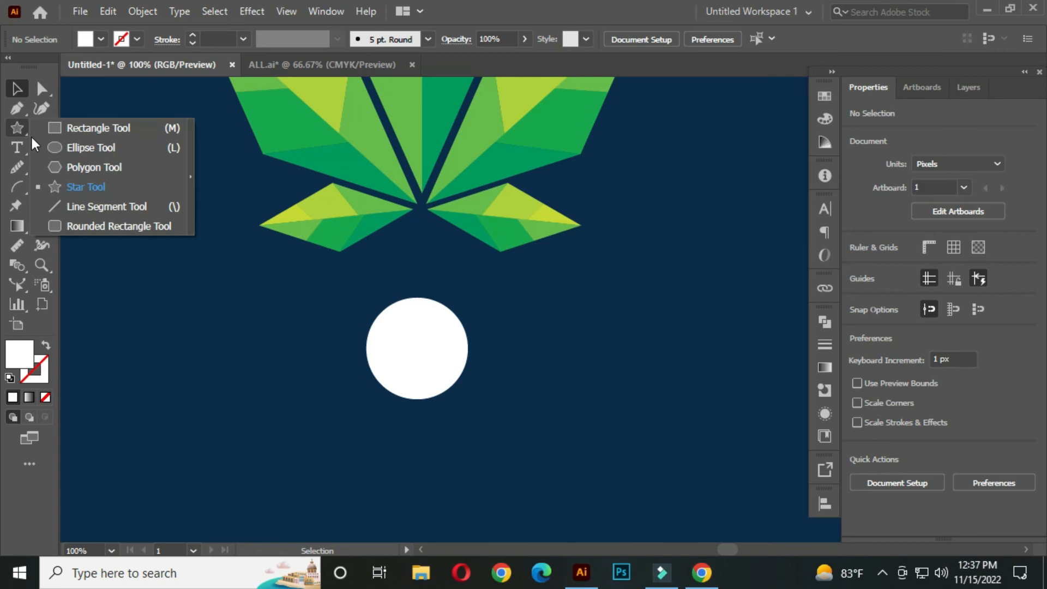
{"action": "left_click", "coordinate": [100, 184]}
{"action": "left_click", "coordinate": [509, 335]}
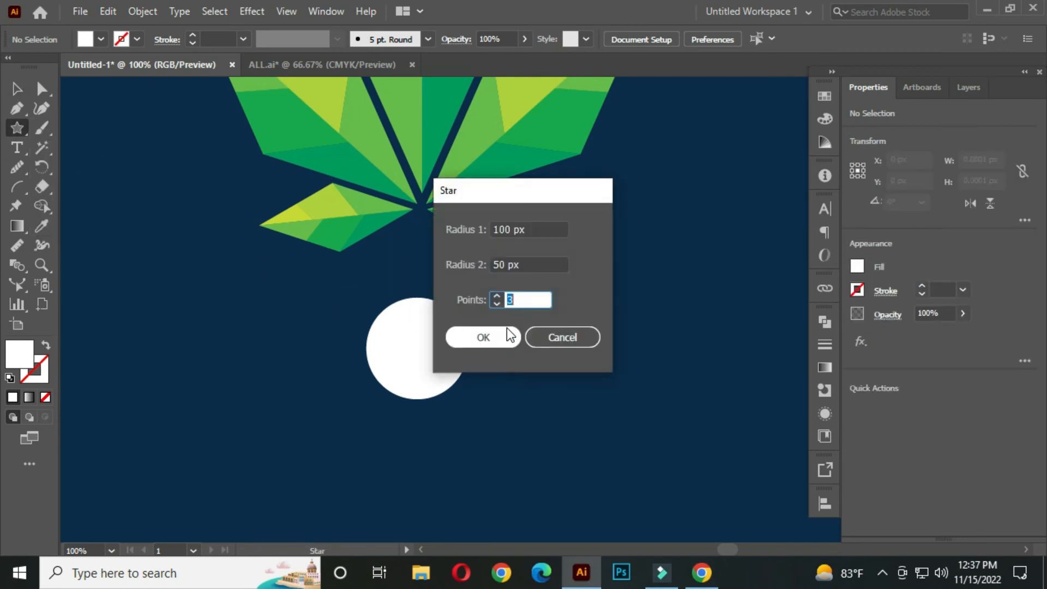
{"action": "left_click", "coordinate": [483, 338]}
{"action": "left_click", "coordinate": [17, 88]}
Scale the triangle down proportionally and centre it over the top of the circle so both outline a drop shape.
{"action": "scroll", "coordinate": [543, 305], "scroll_direction": "up", "scroll_amount": 1}
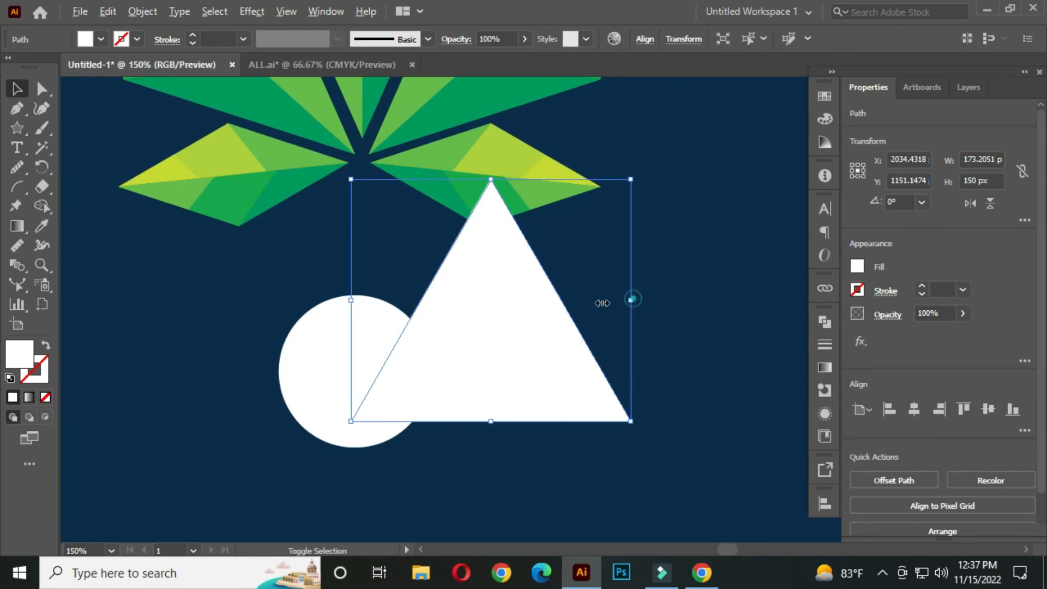
{"action": "left_click_drag", "start_coordinate": [631, 299], "coordinate": [544, 299]}
{"action": "left_click_drag", "start_coordinate": [490, 319], "coordinate": [352, 330]}
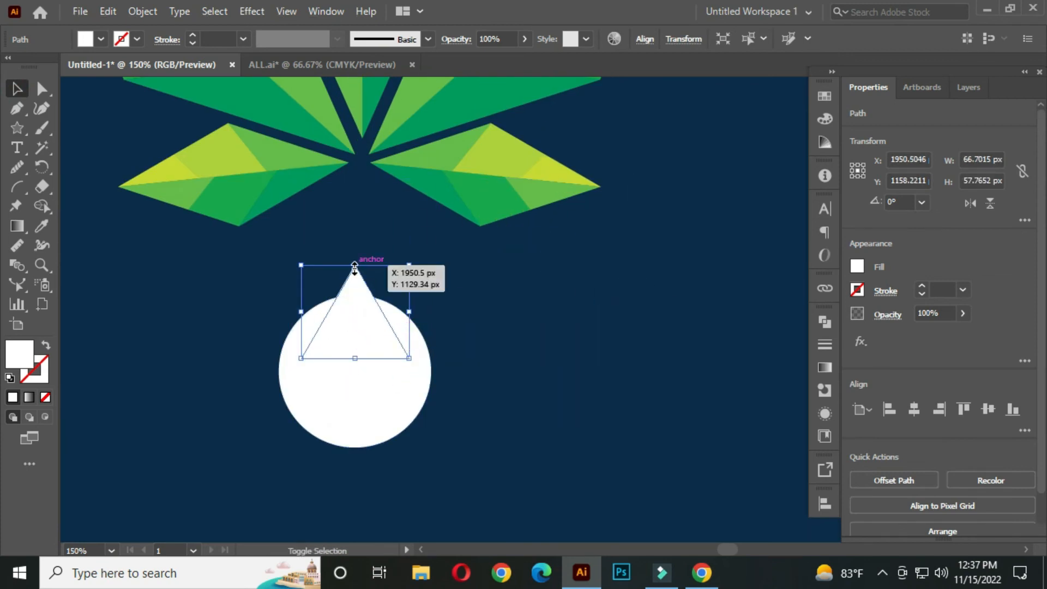
{"action": "left_click_drag", "start_coordinate": [355, 265], "coordinate": [355, 241]}
{"action": "left_click", "coordinate": [240, 322]}
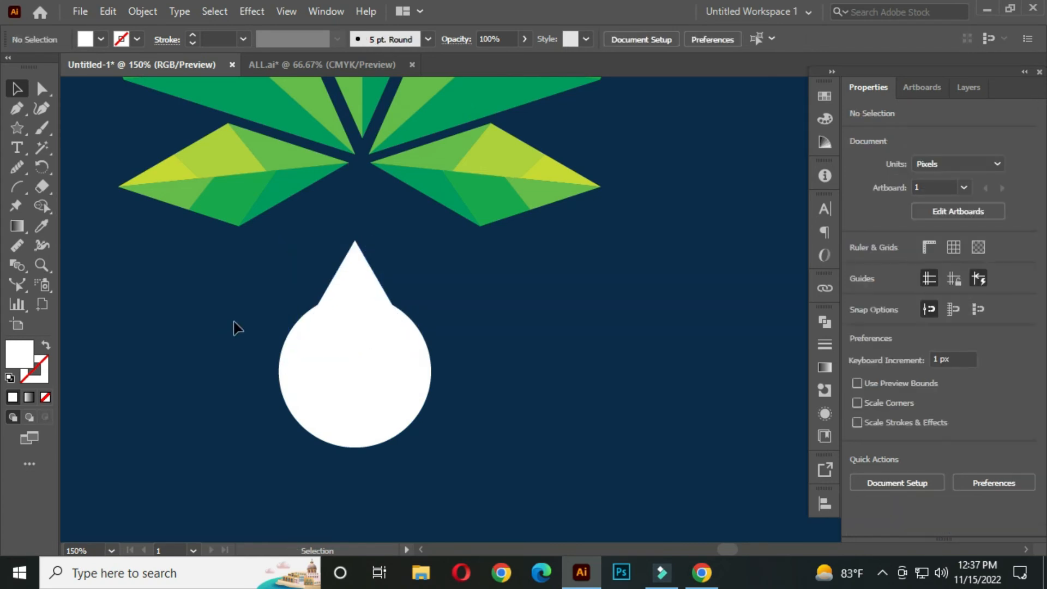
{"action": "left_click", "coordinate": [337, 318]}
{"action": "left_click_drag", "start_coordinate": [339, 314], "coordinate": [337, 299]}
{"action": "left_click", "coordinate": [462, 332]}
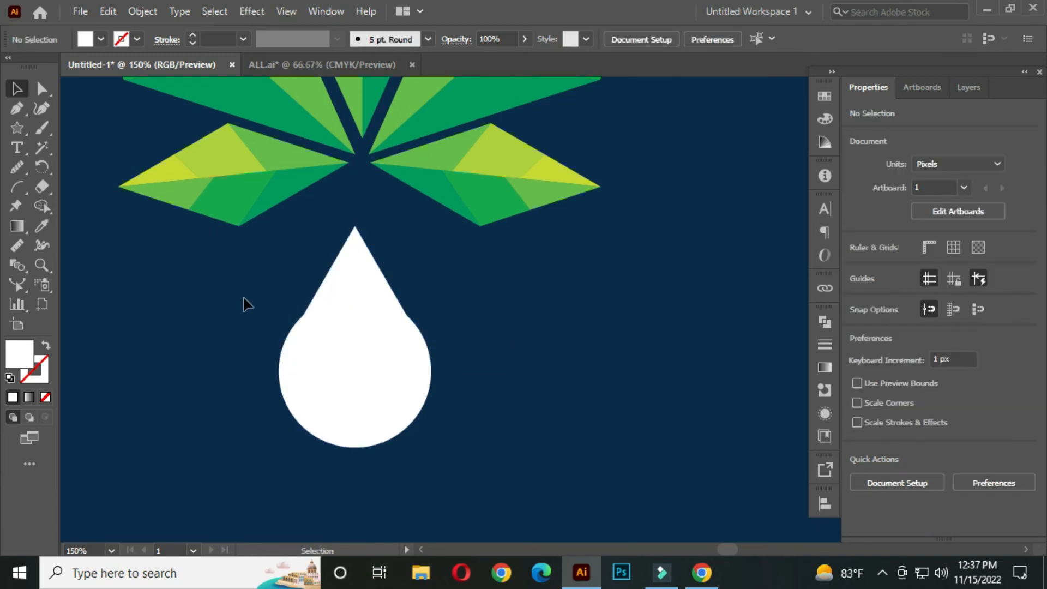
Unite the circle and the triangle into a single drop shape.
{"action": "left_click_drag", "start_coordinate": [222, 261], "coordinate": [484, 449]}
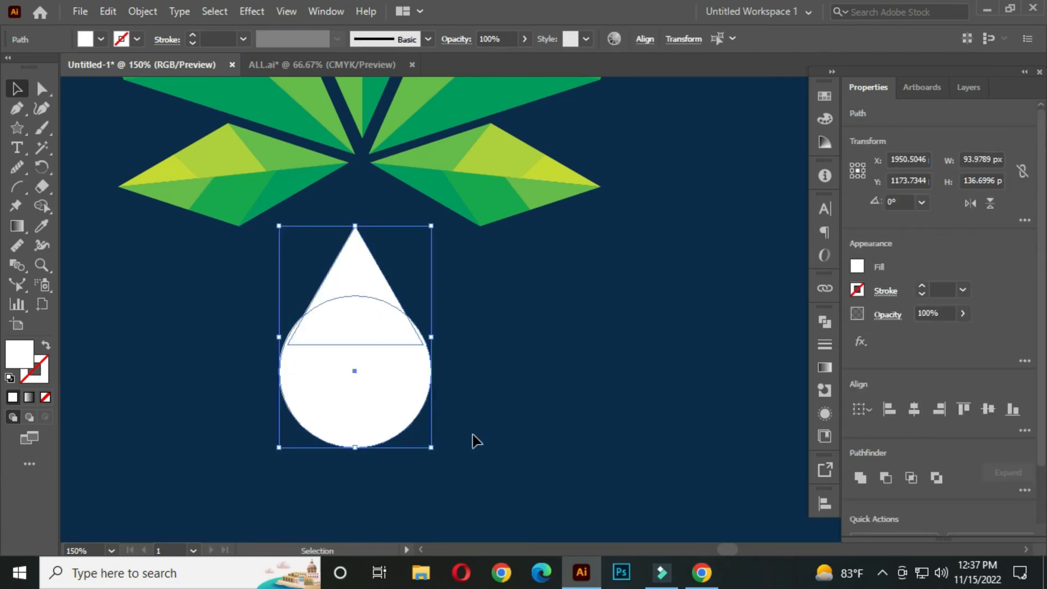
{"action": "left_click", "coordinate": [817, 321]}
{"action": "left_click", "coordinate": [633, 357]}
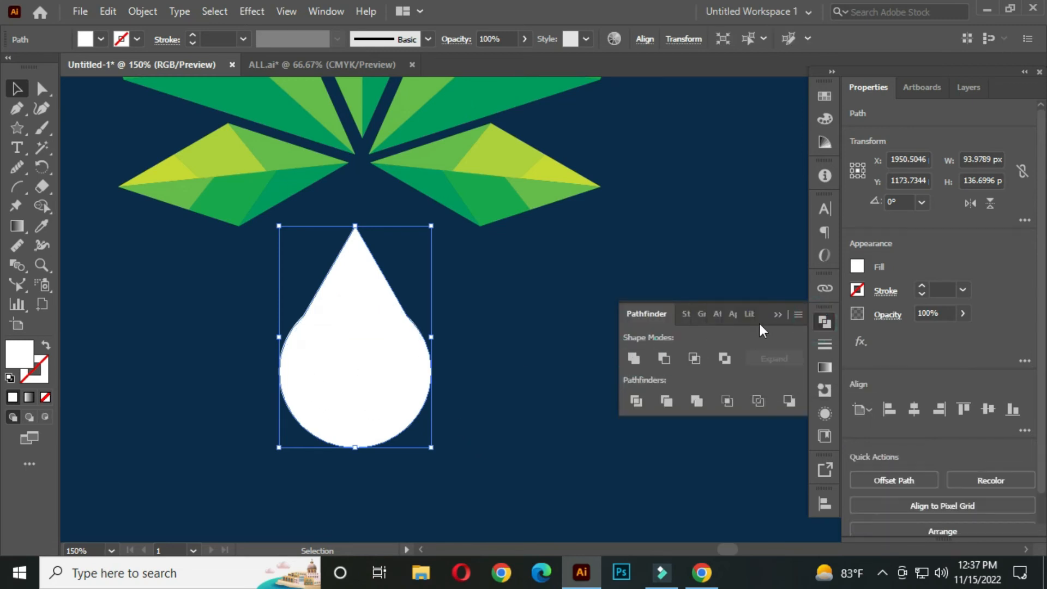
{"action": "left_click", "coordinate": [777, 315]}
{"action": "scroll", "coordinate": [368, 326], "scroll_direction": "up", "scroll_amount": 1}
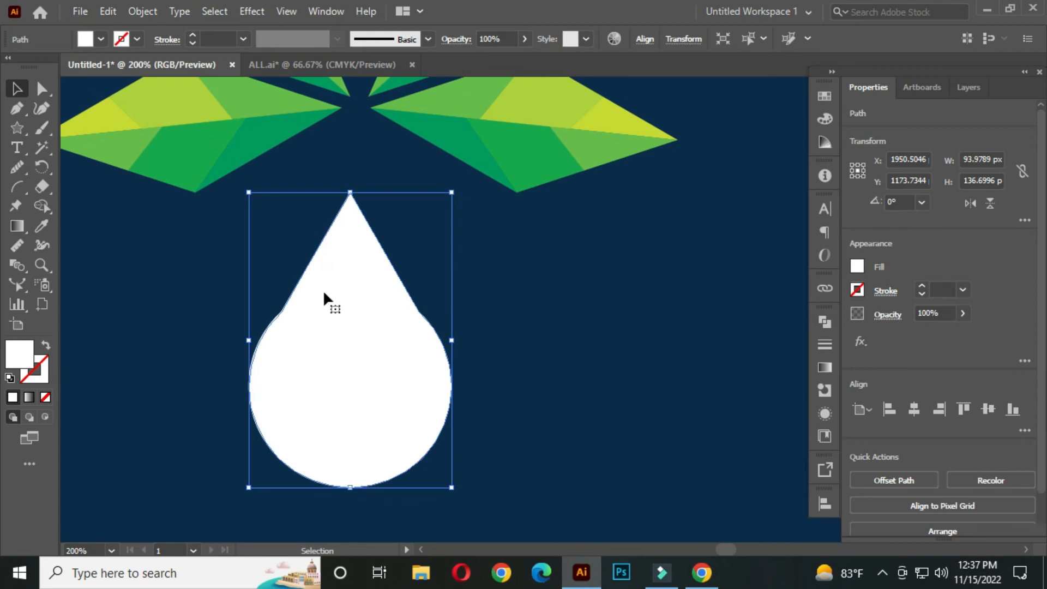
Remove the two anchor points where the triangle meets the circle so the drop's sides run smoothly.
{"action": "right_click", "coordinate": [42, 88]}
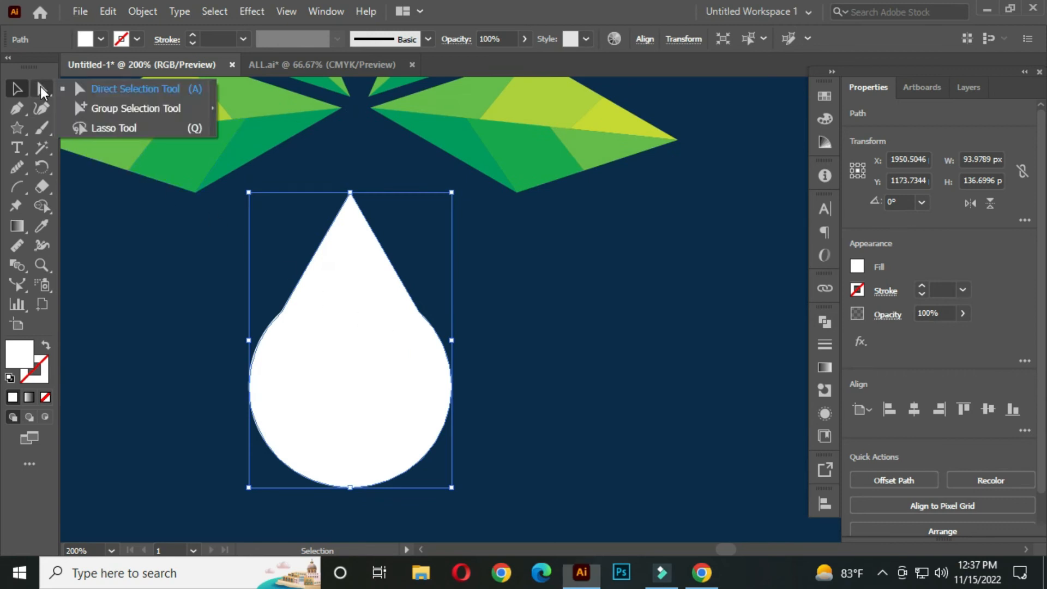
{"action": "left_click", "coordinate": [118, 89]}
{"action": "scroll", "coordinate": [284, 317], "scroll_direction": "up", "scroll_amount": 2}
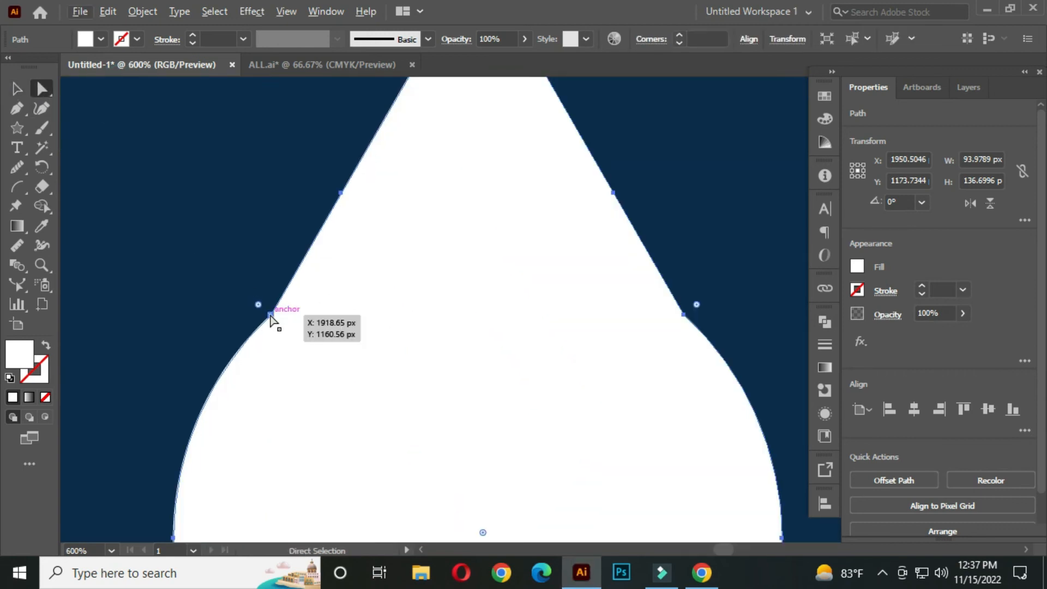
{"action": "left_click", "coordinate": [269, 313]}
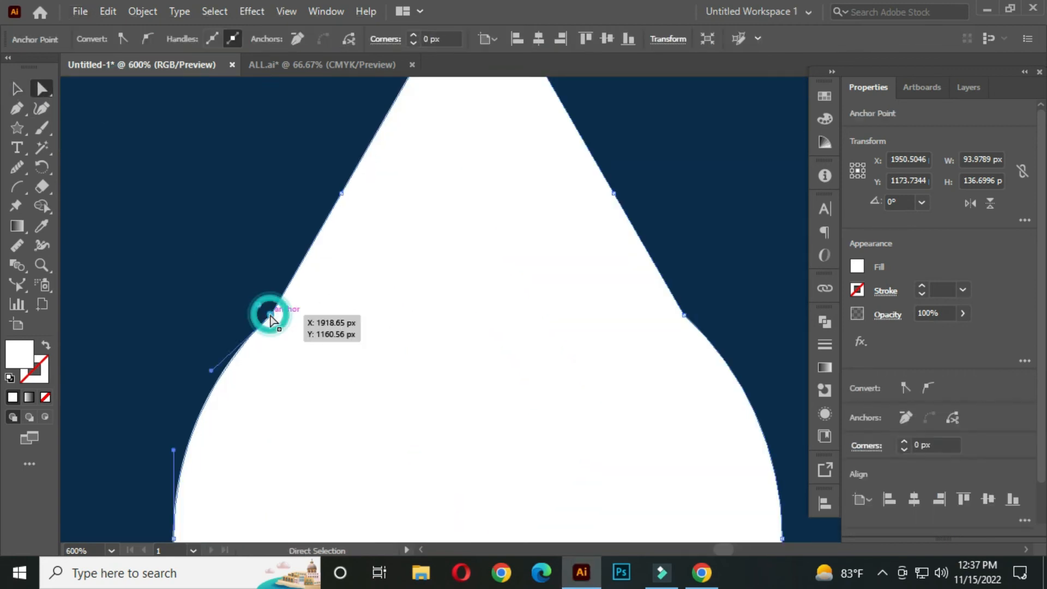
{"action": "left_click", "coordinate": [298, 38]}
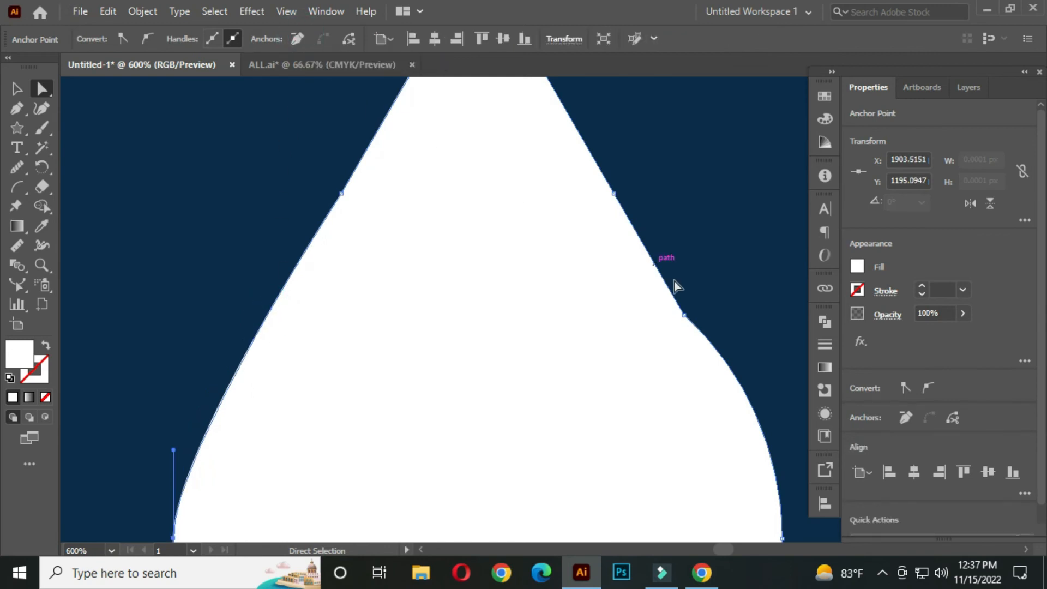
{"action": "left_click", "coordinate": [684, 315]}
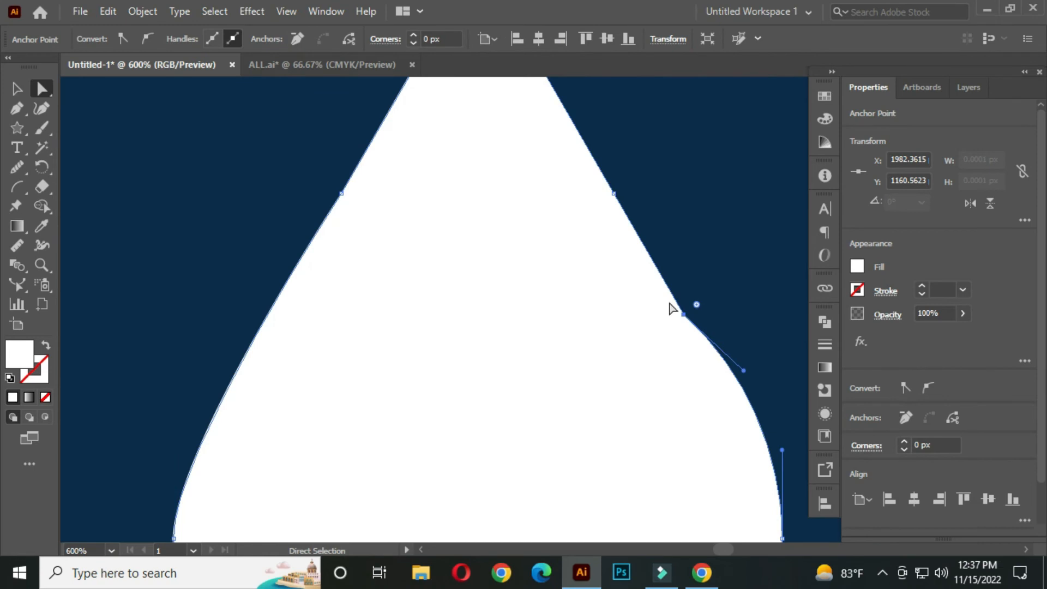
{"action": "left_click", "coordinate": [297, 38]}
{"action": "left_click", "coordinate": [717, 231]}
{"action": "scroll", "coordinate": [718, 228], "scroll_direction": "down", "scroll_amount": 3}
{"action": "left_click_drag", "start_coordinate": [706, 254], "coordinate": [497, 261]}
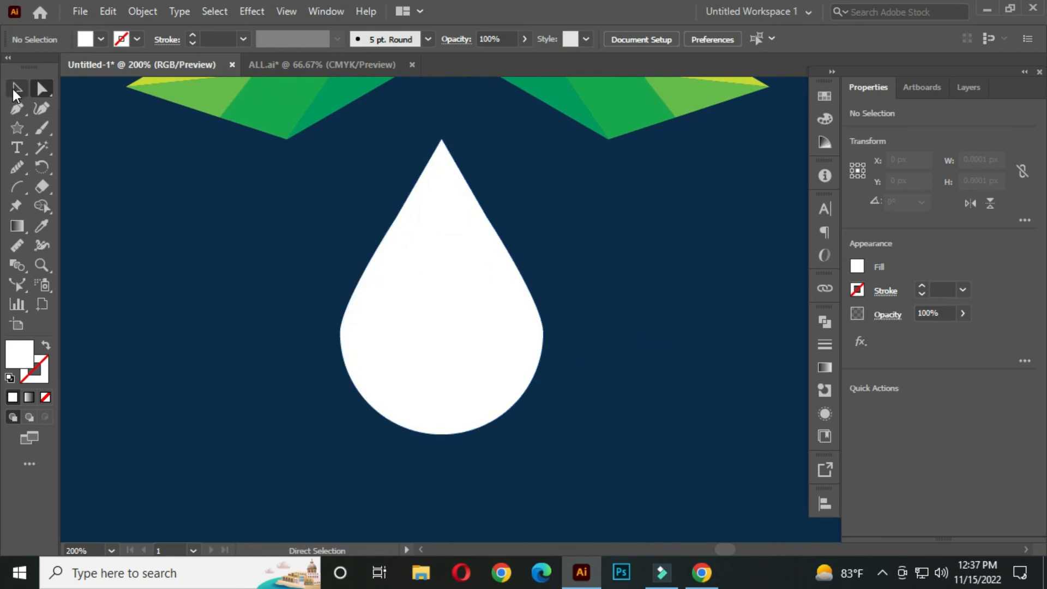
{"action": "left_click", "coordinate": [13, 89]}
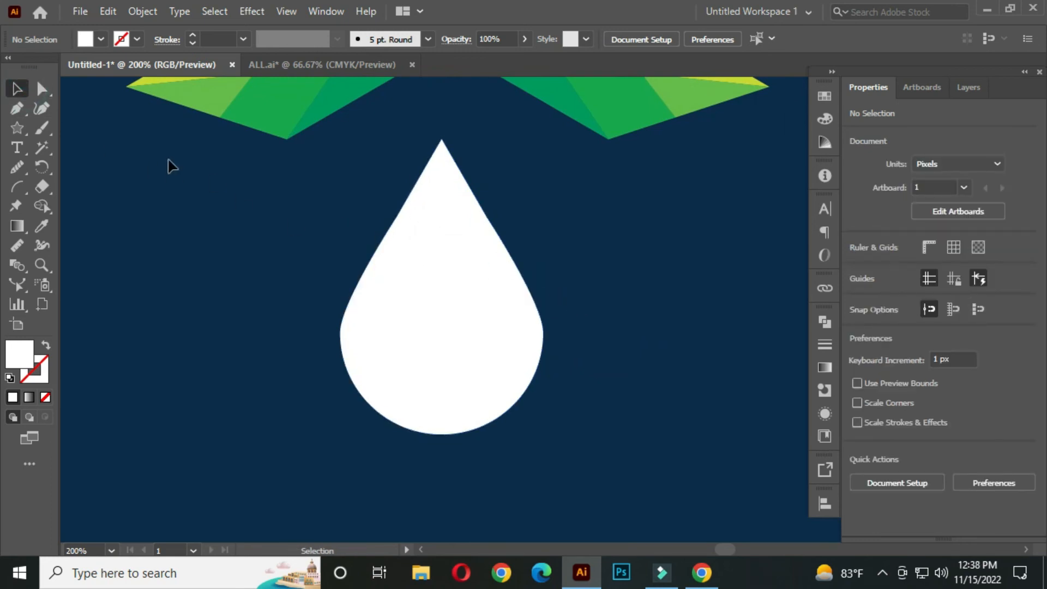
Draw a vertical line about 139 px long through the centre of the drop, from its tip past its base.
{"action": "left_click", "coordinate": [22, 131]}
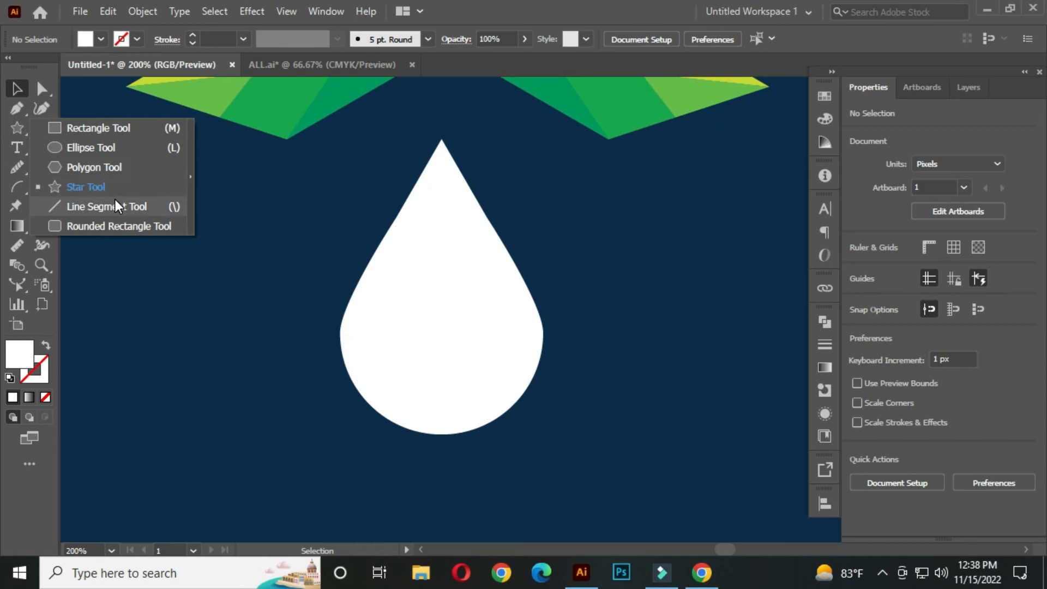
{"action": "left_click", "coordinate": [116, 200]}
{"action": "left_click_drag", "start_coordinate": [442, 138], "coordinate": [442, 438]}
{"action": "left_click", "coordinate": [18, 87]}
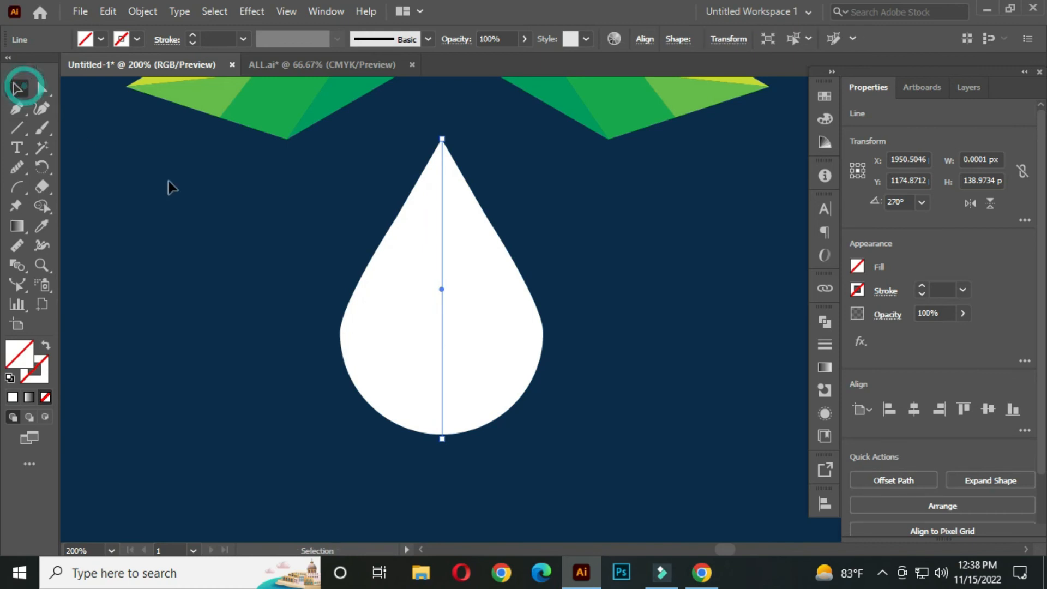
Divide the drop along the vertical line and ungroup the two halves.
{"action": "left_click_drag", "start_coordinate": [283, 179], "coordinate": [540, 359]}
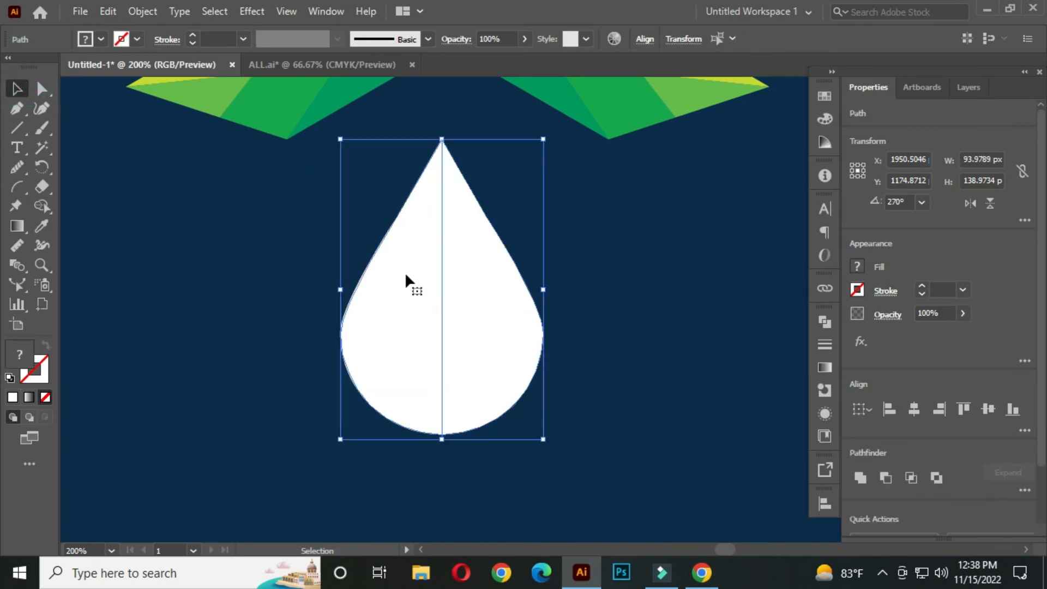
{"action": "left_click", "coordinate": [823, 322]}
{"action": "left_click", "coordinate": [635, 401]}
{"action": "left_click", "coordinate": [780, 311]}
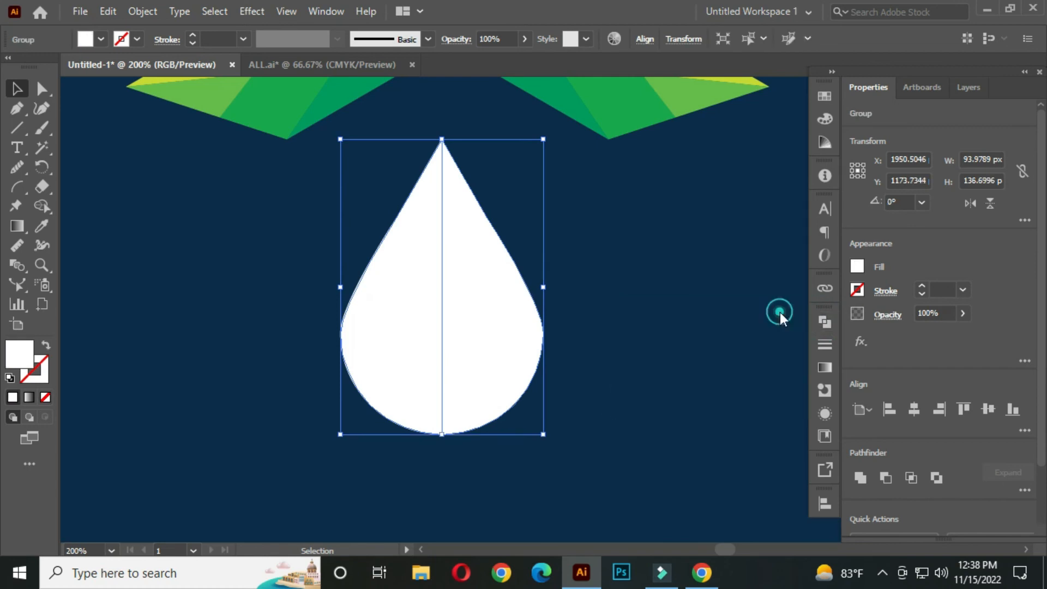
{"action": "right_click", "coordinate": [452, 197]}
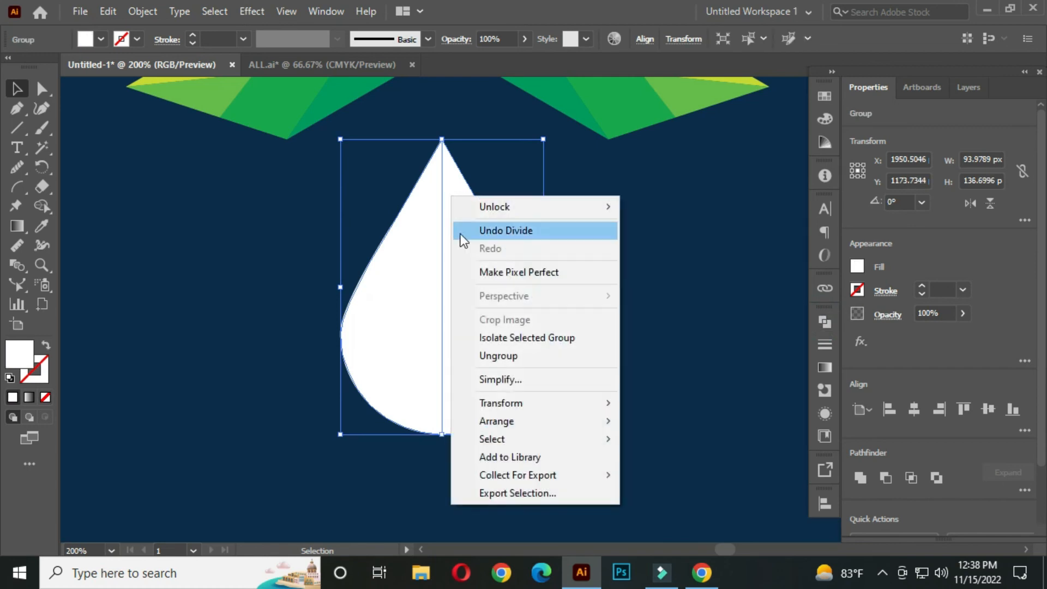
{"action": "left_click", "coordinate": [513, 358]}
{"action": "left_click", "coordinate": [620, 222]}
Move the drop up to the centre beneath the leaf and scale it down proportionally to about 49 × 71 px.
{"action": "left_click_drag", "start_coordinate": [493, 227], "coordinate": [472, 314]}
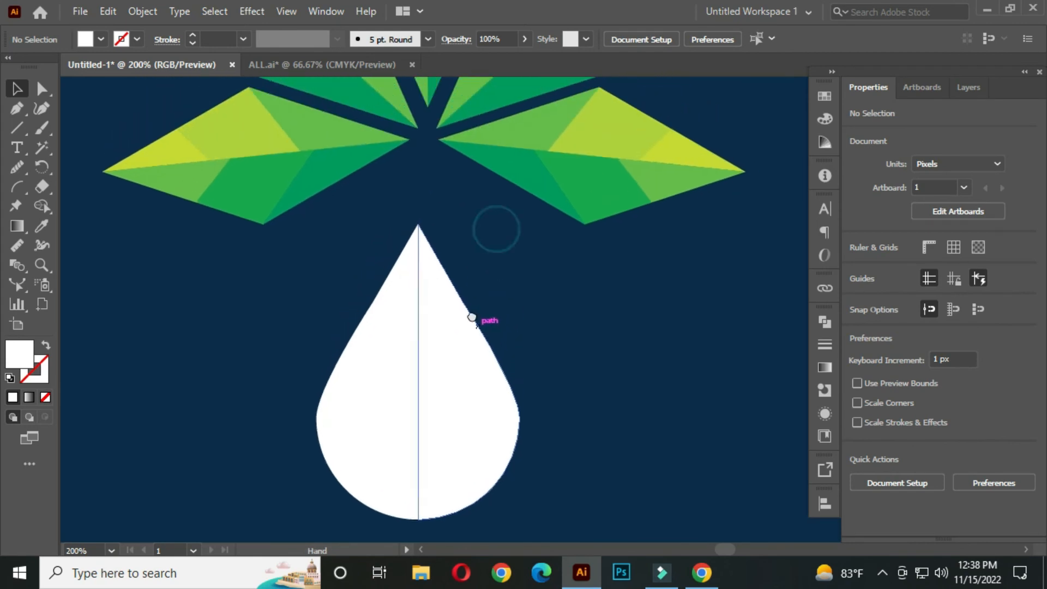
{"action": "left_click_drag", "start_coordinate": [313, 280], "coordinate": [507, 436]}
{"action": "left_click_drag", "start_coordinate": [431, 363], "coordinate": [436, 294]}
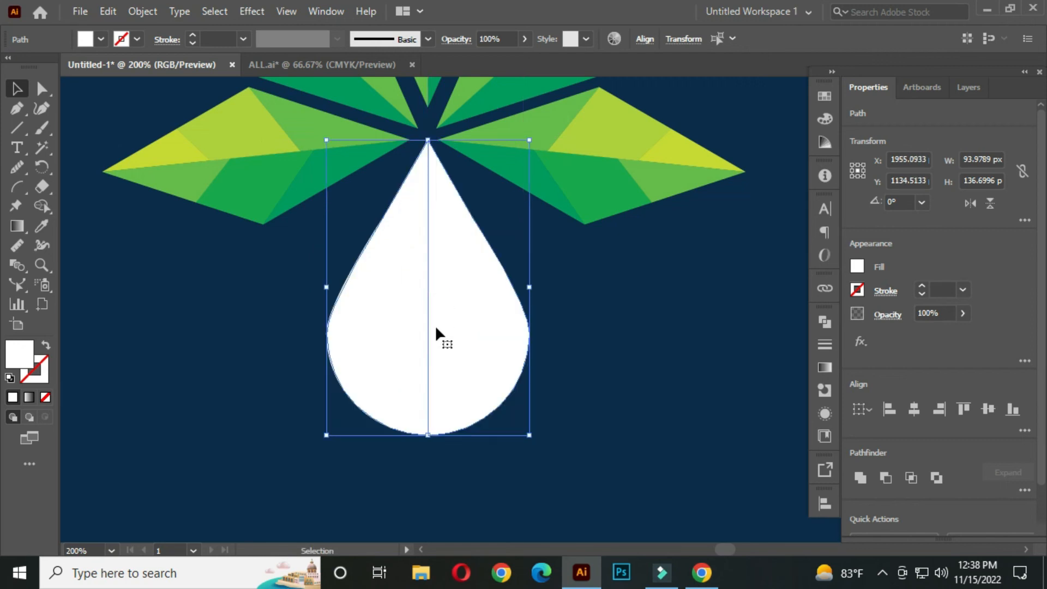
{"action": "left_click_drag", "start_coordinate": [427, 435], "coordinate": [418, 297]}
{"action": "scroll", "coordinate": [496, 276], "scroll_direction": "down", "scroll_amount": 2}
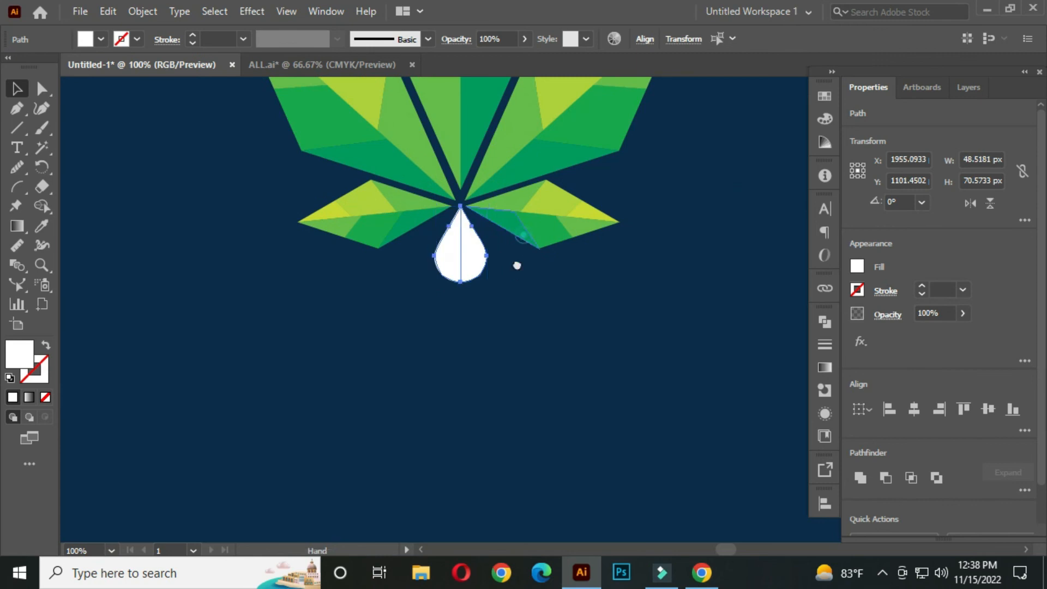
{"action": "scroll", "coordinate": [517, 264], "scroll_direction": "up", "scroll_amount": 2}
{"action": "left_click", "coordinate": [620, 280]}
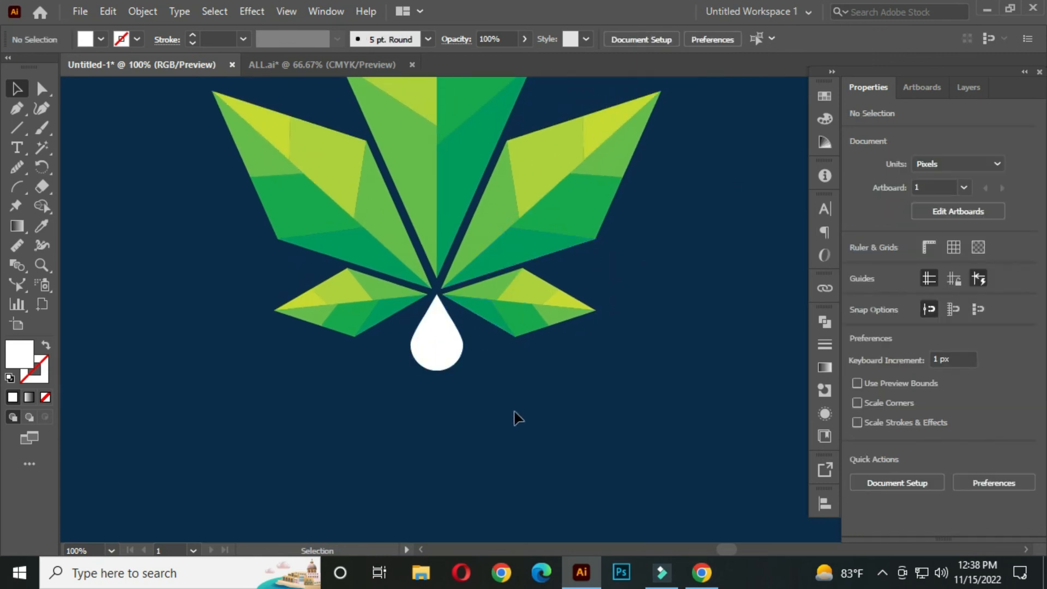
Fill the drop's left half with the light yellow-green sampled from the lower left leaf.
{"action": "left_click_drag", "start_coordinate": [444, 340], "coordinate": [426, 400]}
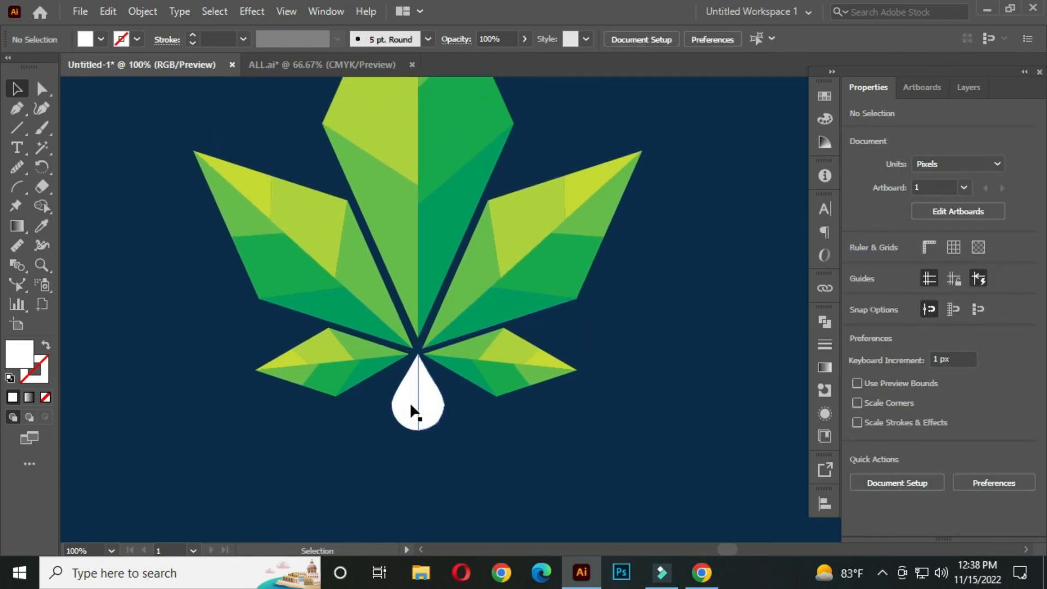
{"action": "left_click", "coordinate": [407, 389]}
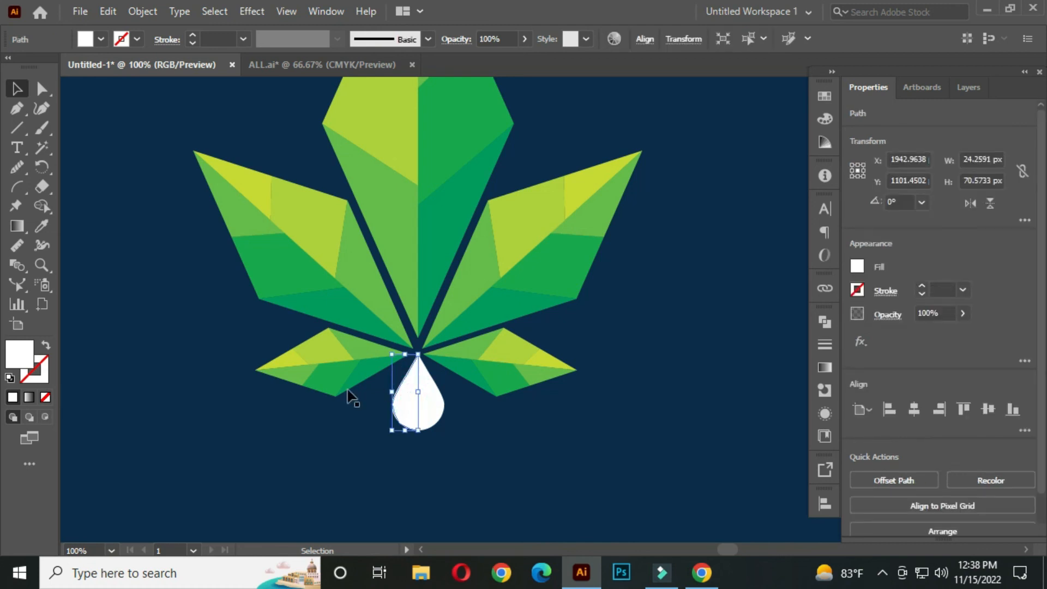
{"action": "key", "text": "i"}
{"action": "left_click", "coordinate": [333, 360]}
{"action": "left_click", "coordinate": [326, 353]}
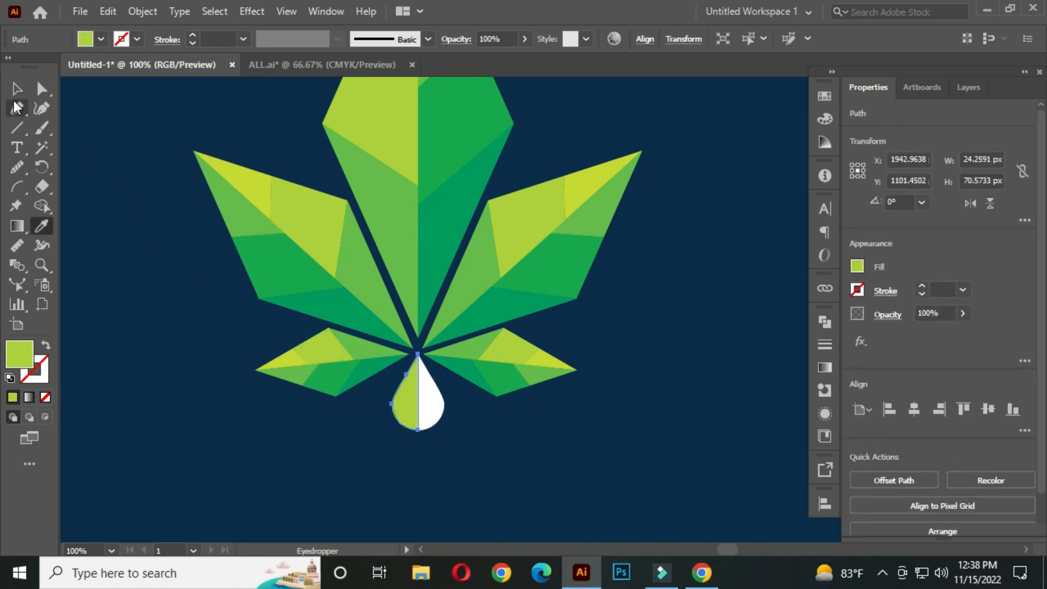
{"action": "left_click", "coordinate": [17, 91]}
Fill the drop's right half with the medium green sampled from the lower left leaf.
{"action": "left_click", "coordinate": [430, 406]}
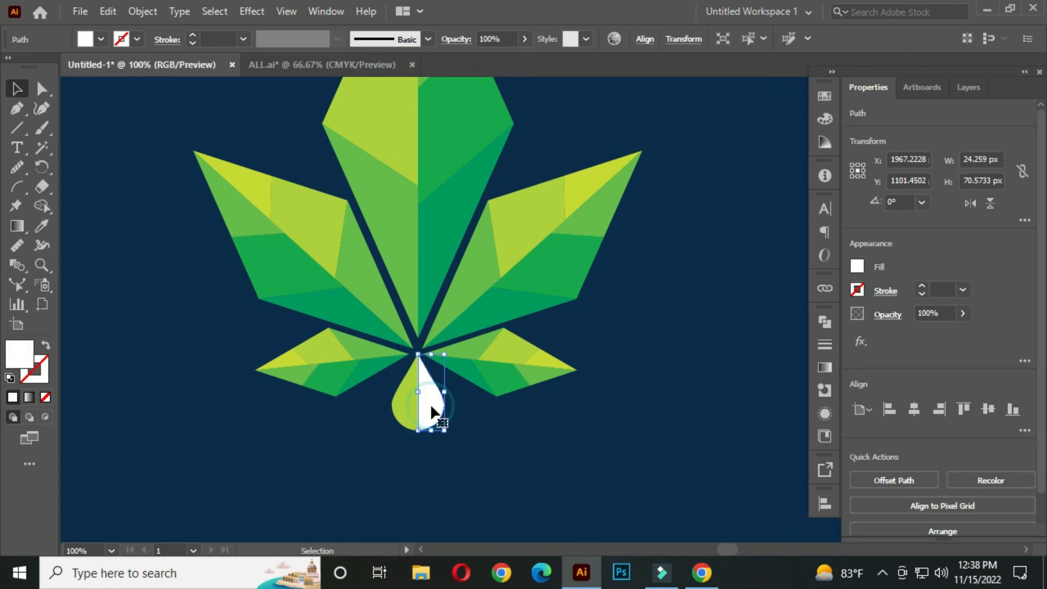
{"action": "key", "text": "i"}
{"action": "left_click", "coordinate": [368, 375]}
{"action": "left_click", "coordinate": [342, 366]}
{"action": "left_click", "coordinate": [17, 88]}
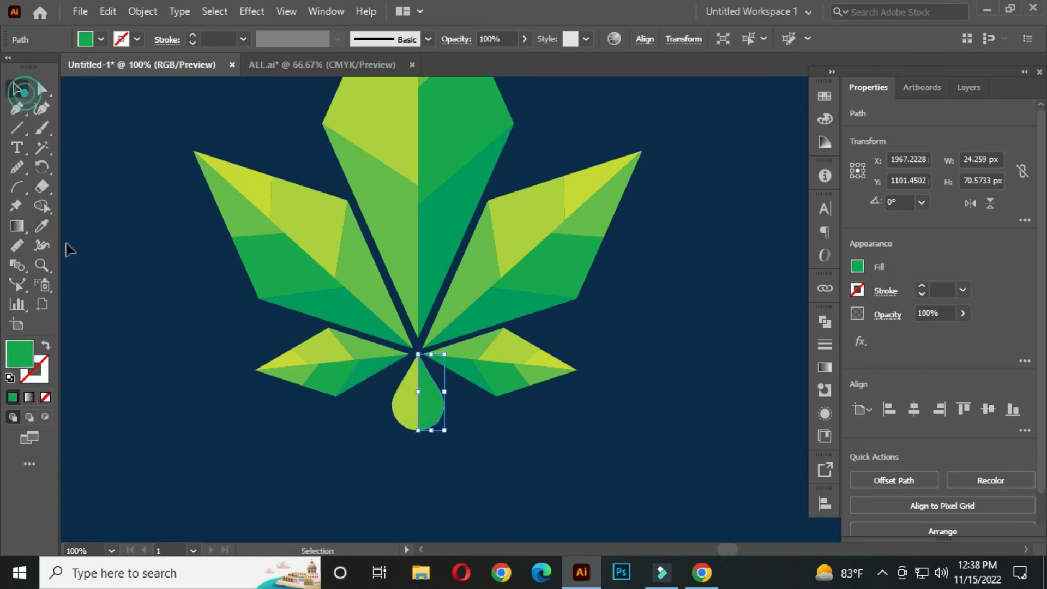
{"action": "left_click", "coordinate": [93, 271]}
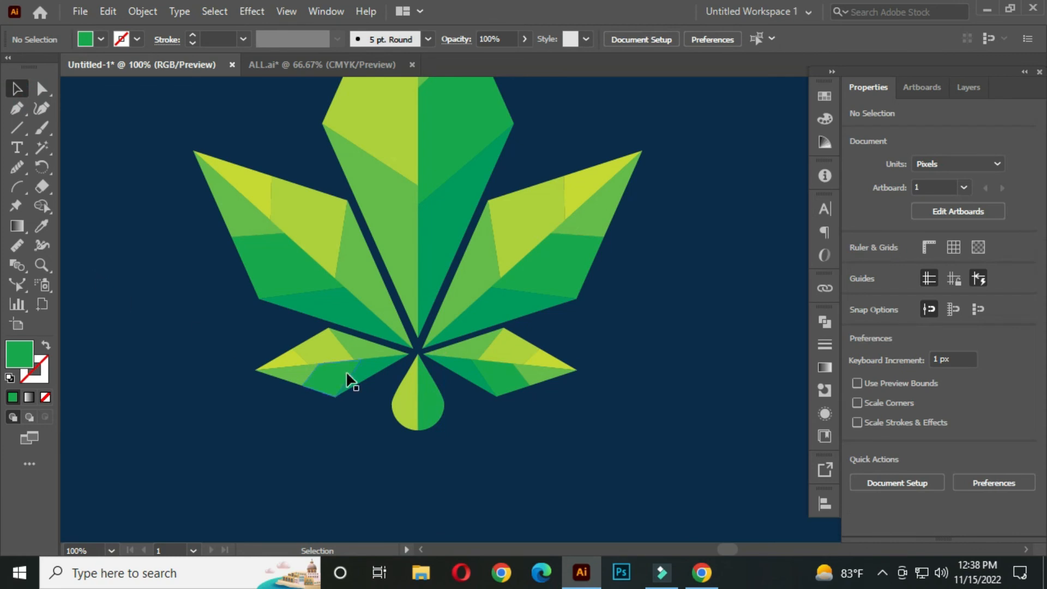
Duplicate the large right side leaf and scale the copy down to about 72 × 65 px beside the central leaf's right corner.
{"action": "scroll", "coordinate": [516, 343], "scroll_direction": "up", "scroll_amount": 3}
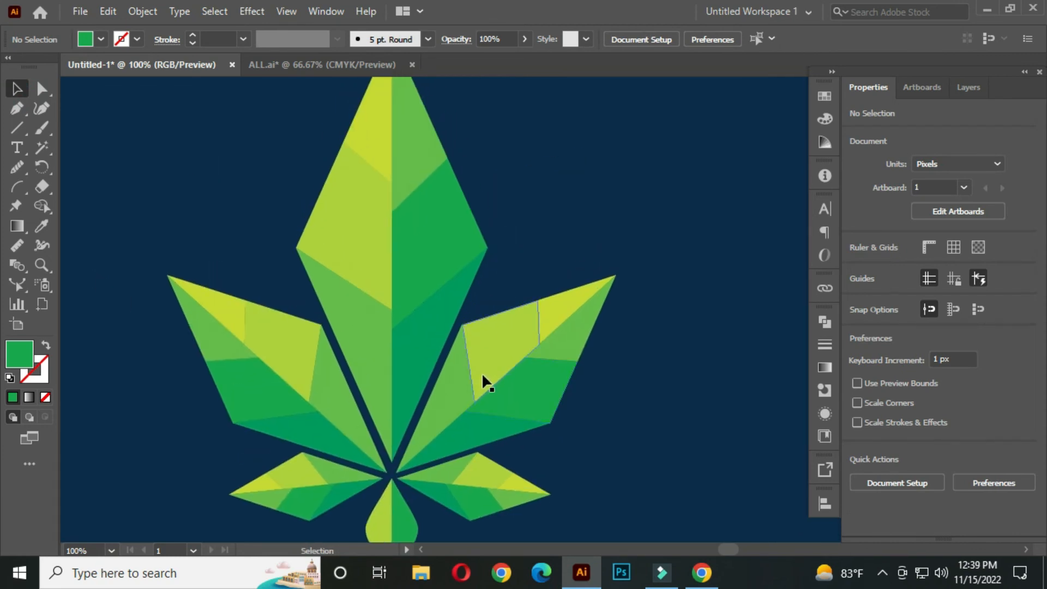
{"action": "scroll", "coordinate": [482, 372], "scroll_direction": "down", "scroll_amount": 1}
{"action": "left_click", "coordinate": [497, 357]}
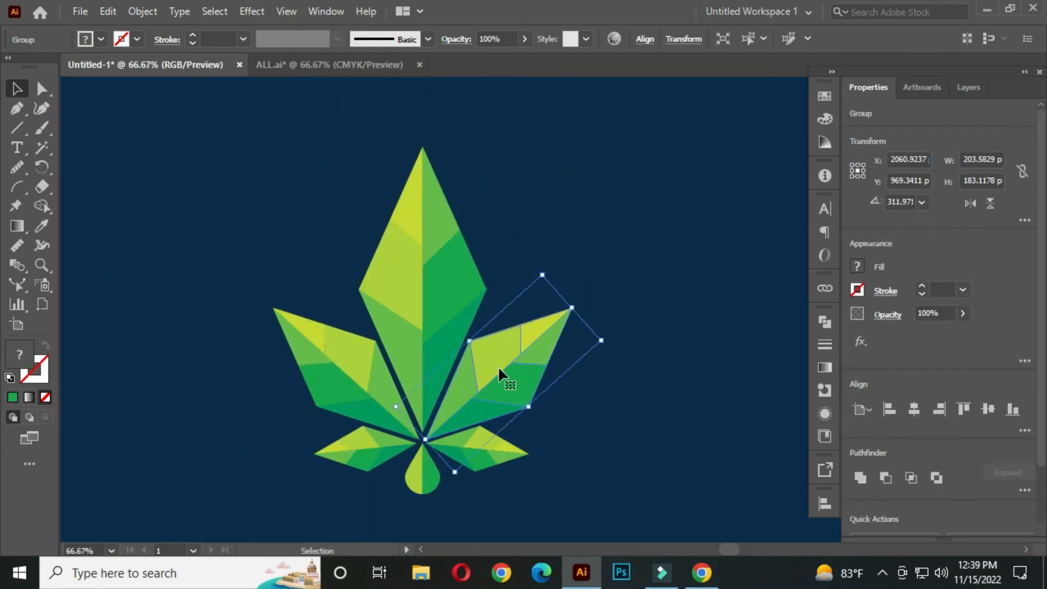
{"action": "left_click_drag", "start_coordinate": [493, 384], "coordinate": [536, 264]}
{"action": "scroll", "coordinate": [534, 289], "scroll_direction": "up", "scroll_amount": 1}
{"action": "left_click_drag", "start_coordinate": [697, 129], "coordinate": [555, 255]}
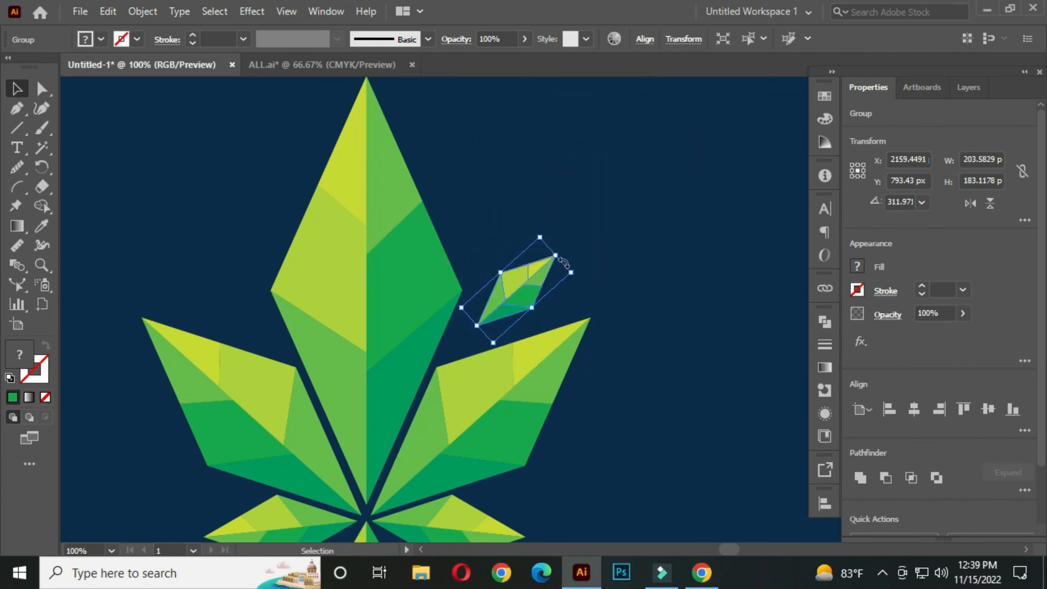
Reflect a copy of the small leaf across the vertical axis and place it symmetrically left of the central leaf.
{"action": "right_click", "coordinate": [515, 281]}
{"action": "mouse_move", "coordinate": [575, 463]}
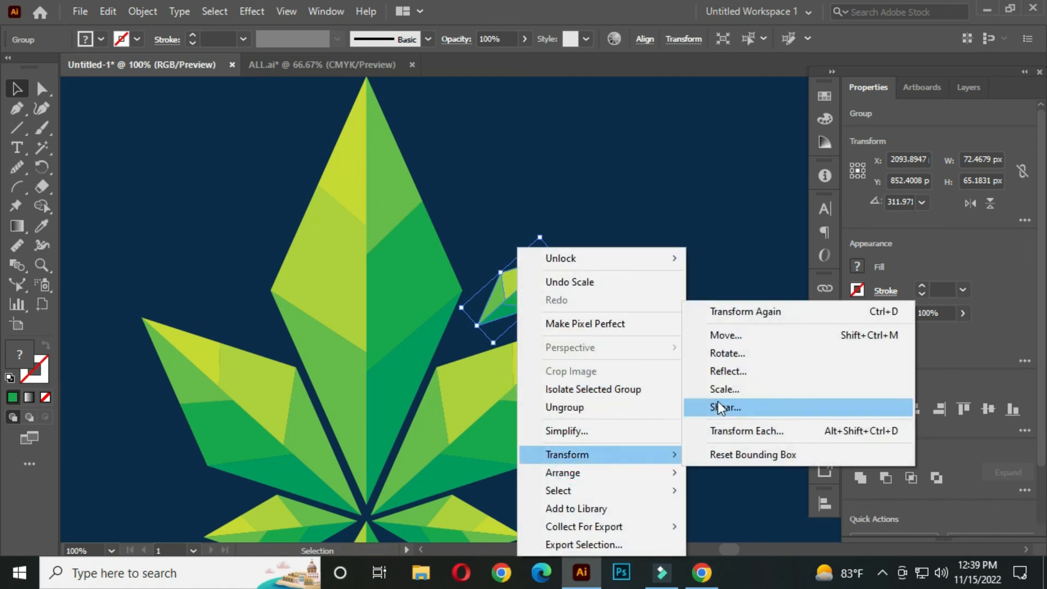
{"action": "left_click", "coordinate": [731, 374]}
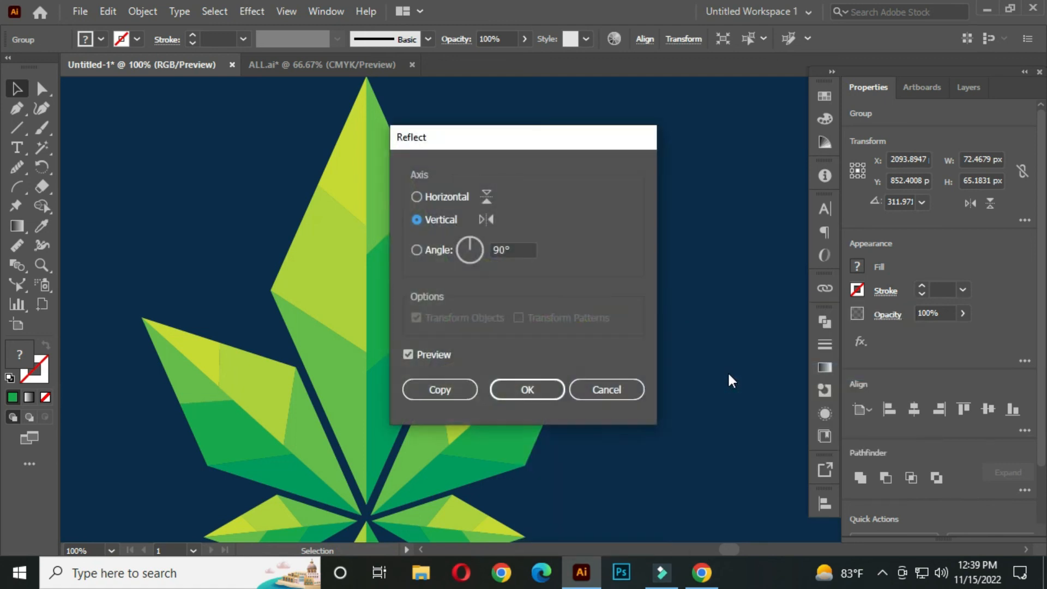
{"action": "left_click", "coordinate": [444, 390]}
{"action": "left_click_drag", "start_coordinate": [515, 305], "coordinate": [224, 322]}
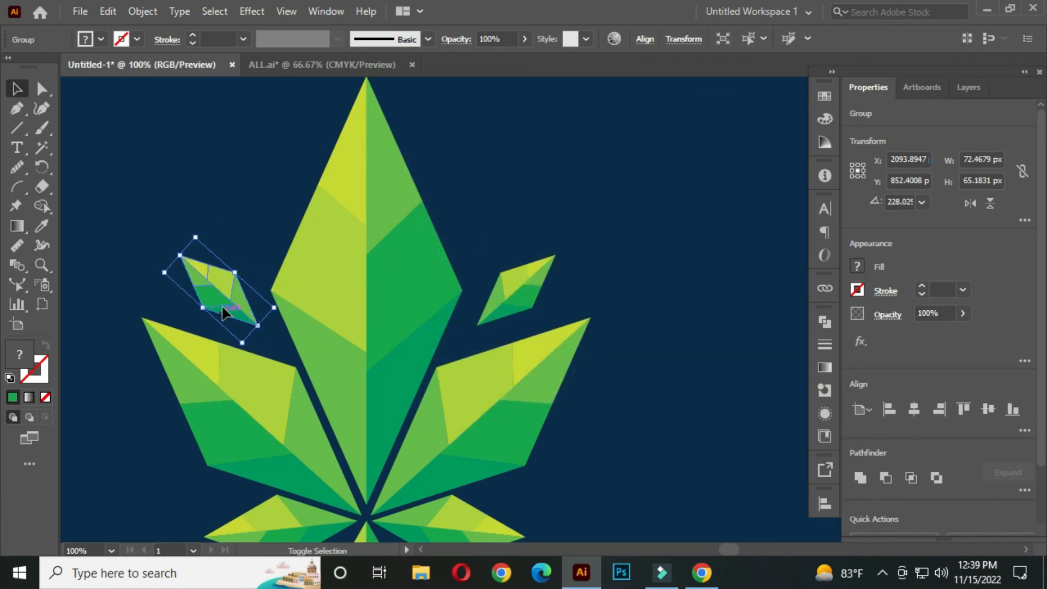
{"action": "left_click", "coordinate": [234, 225]}
Duplicate the small right leaf between the two lower right leaves, rotate it 45° clockwise and scale it to about 73 × 33 px.
{"action": "left_click_drag", "start_coordinate": [525, 366], "coordinate": [509, 313]}
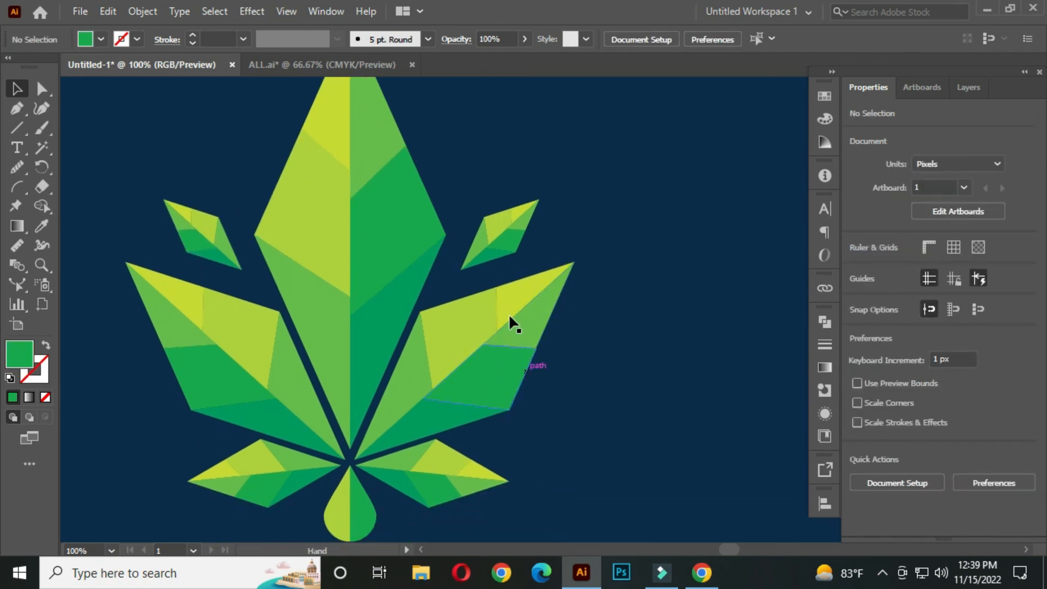
{"action": "left_click", "coordinate": [485, 243]}
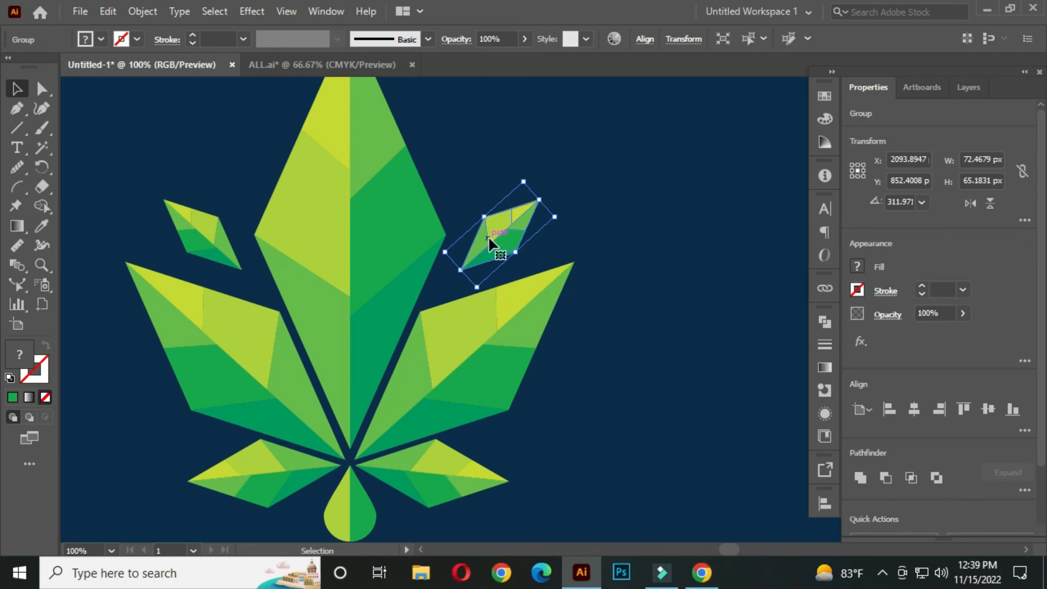
{"action": "left_click_drag", "start_coordinate": [488, 236], "coordinate": [523, 431]}
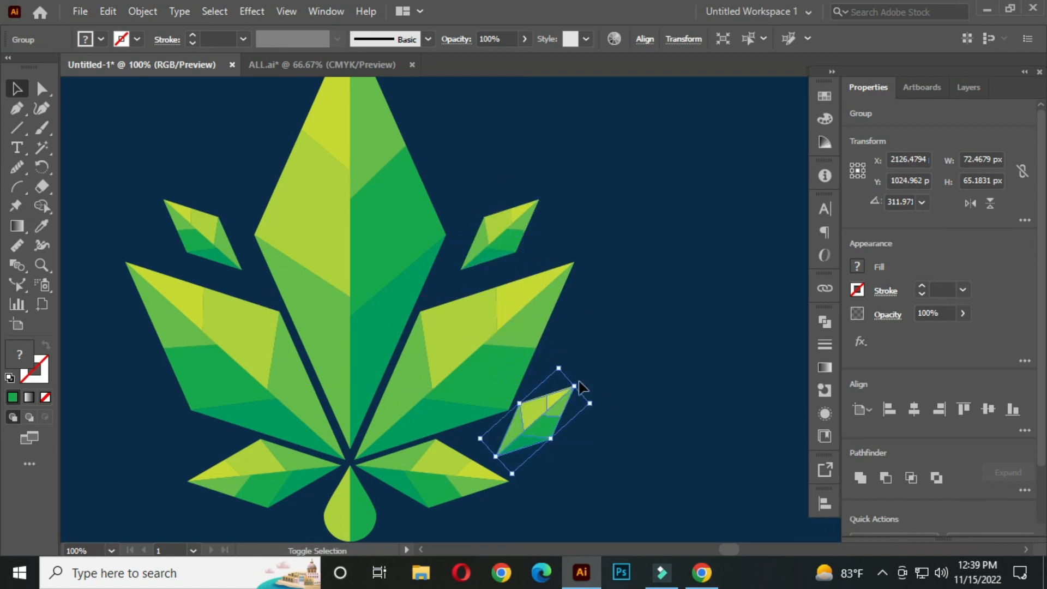
{"action": "left_click_drag", "start_coordinate": [579, 381], "coordinate": [546, 446]}
Reflect a copy of the small lower right leaf across the vertical axis and place it between the two lower left leaves.
{"action": "right_click", "coordinate": [502, 440]}
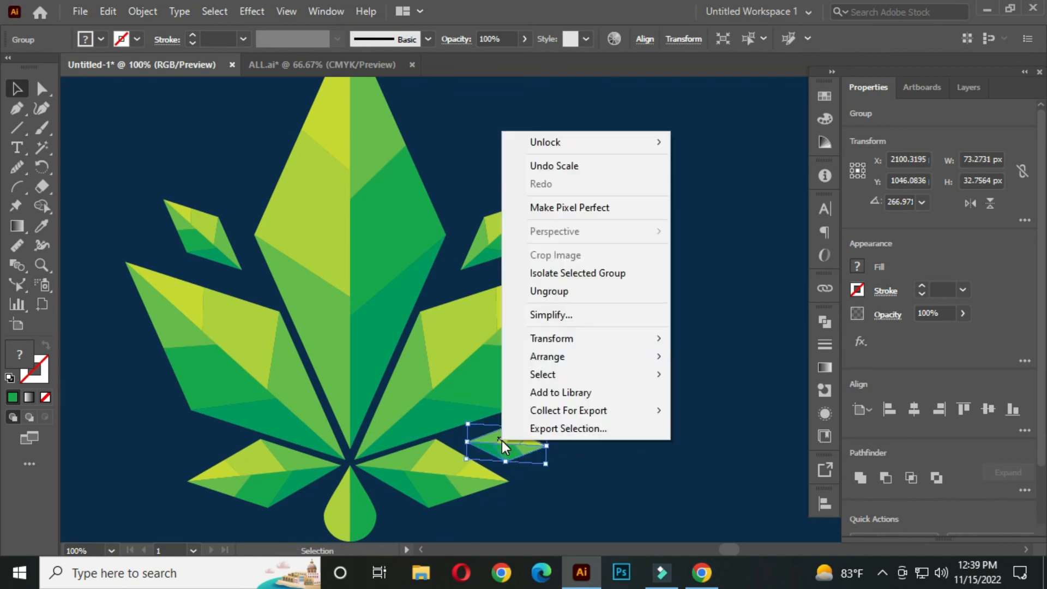
{"action": "mouse_move", "coordinate": [552, 339]}
{"action": "left_click", "coordinate": [725, 401]}
{"action": "left_click", "coordinate": [436, 391]}
{"action": "left_click_drag", "start_coordinate": [507, 451], "coordinate": [202, 450]}
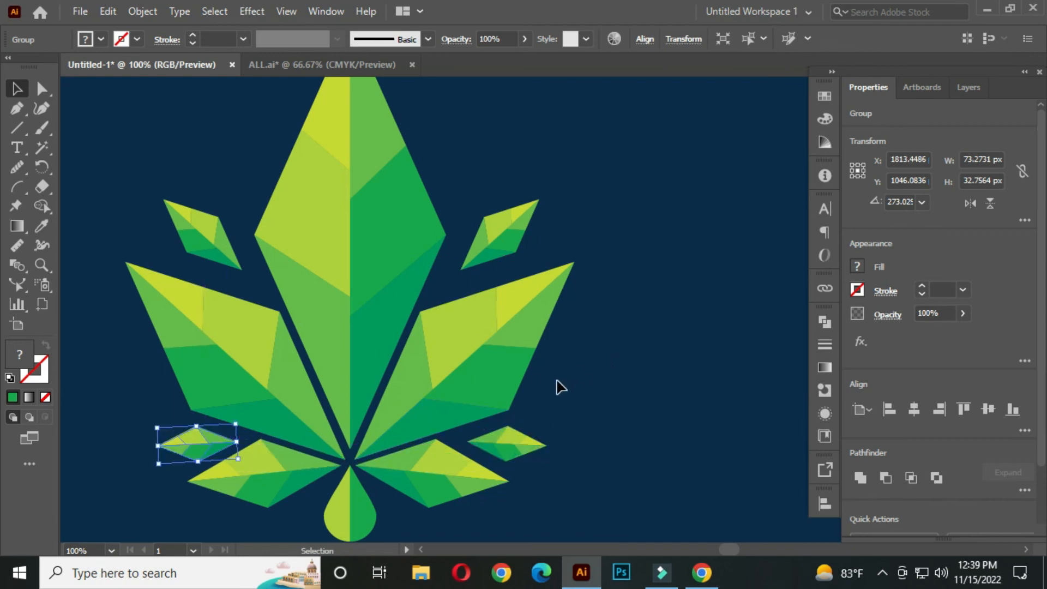
{"action": "left_click", "coordinate": [589, 376]}
{"action": "scroll", "coordinate": [589, 374], "scroll_direction": "down", "scroll_amount": 2}
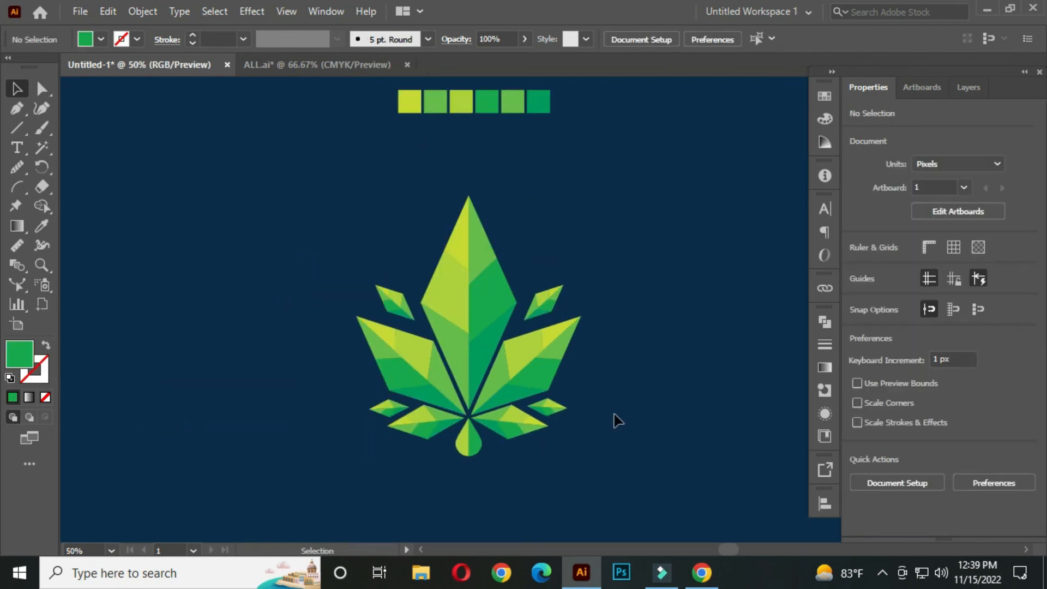
{"action": "left_click_drag", "start_coordinate": [666, 407], "coordinate": [589, 359]}
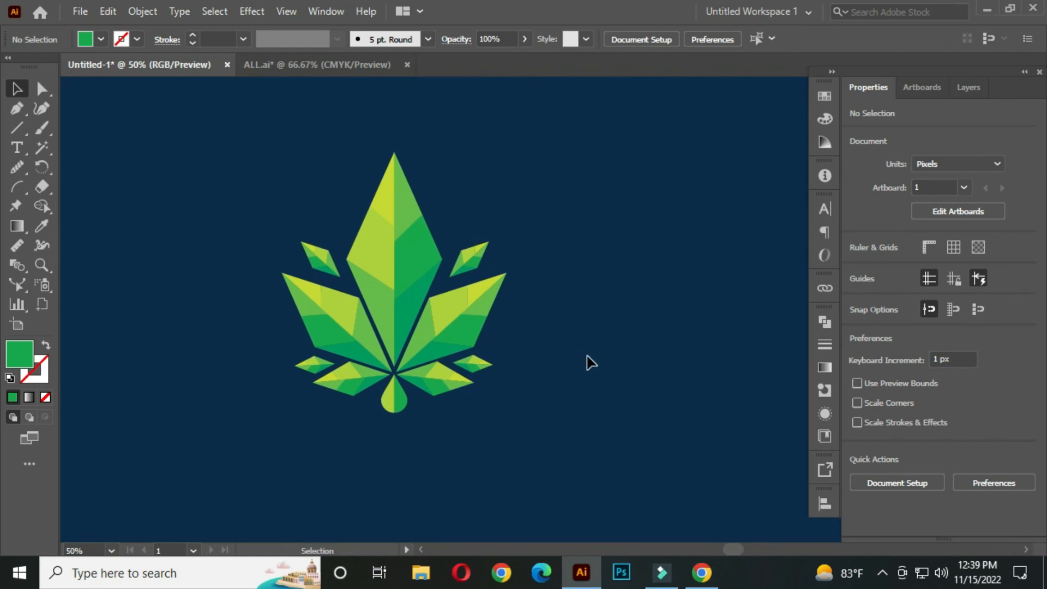